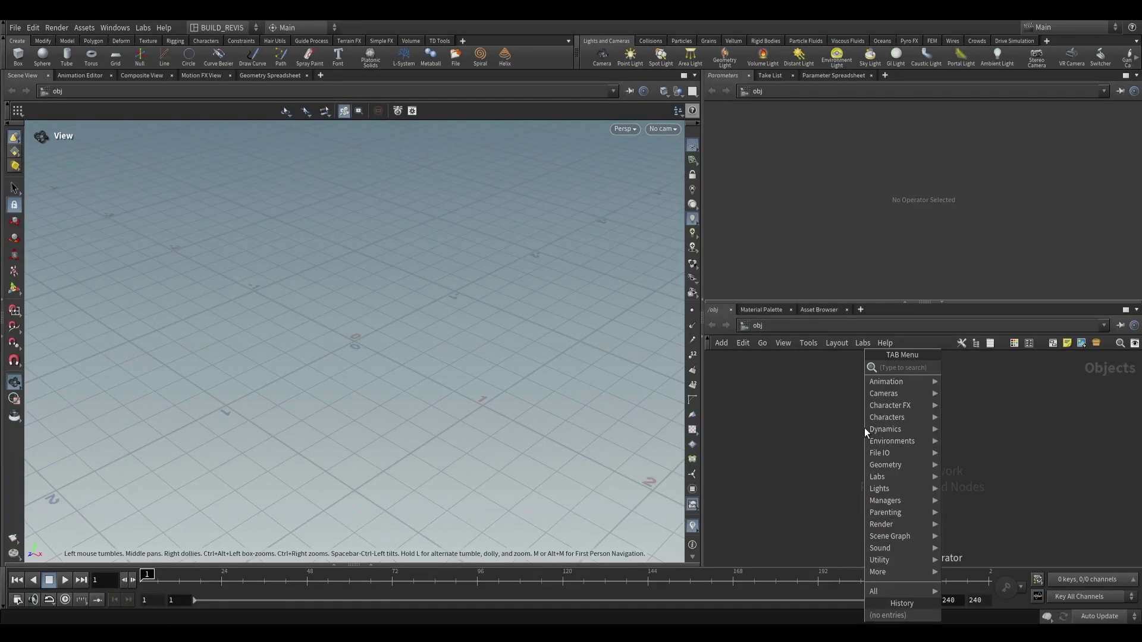
Create a Geometry node at the /obj level by searching 'geo'
type("geo")
key("Return")
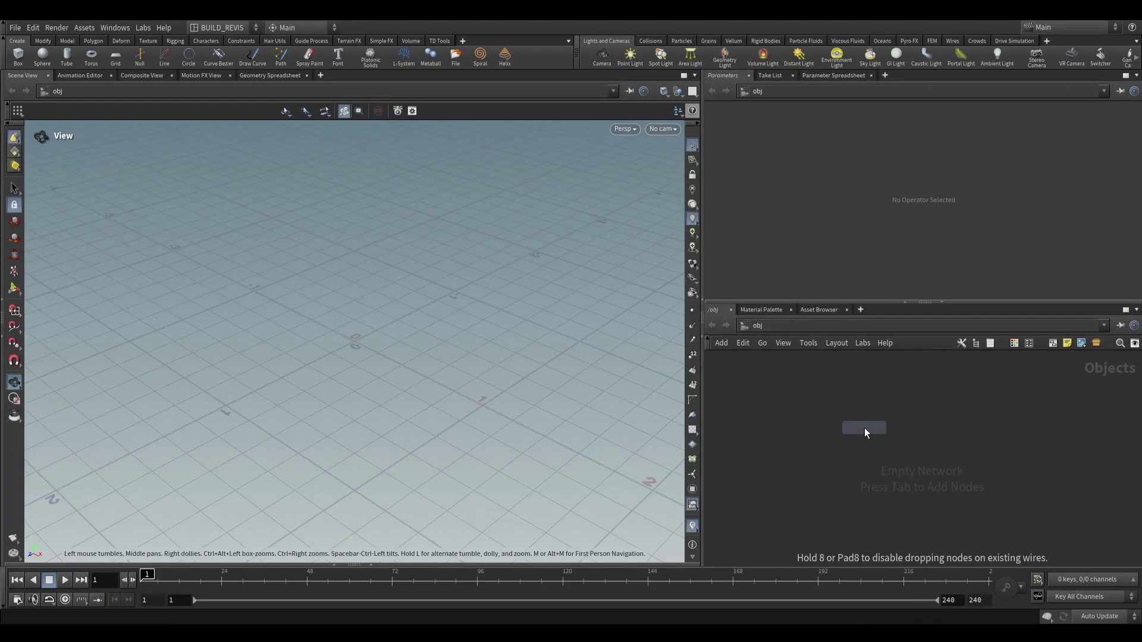
Place geo1, dive inside it, and add a Joint Capture Biharmonic node to its network
left_click(916, 441)
double_click(916, 442)
key("Tab")
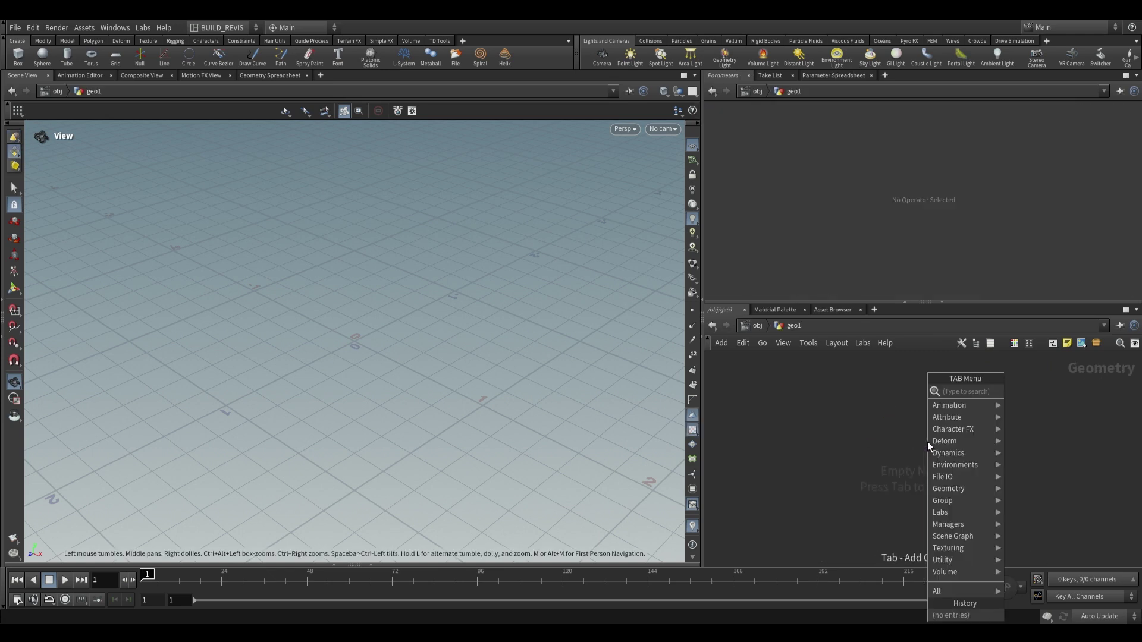
type("line")
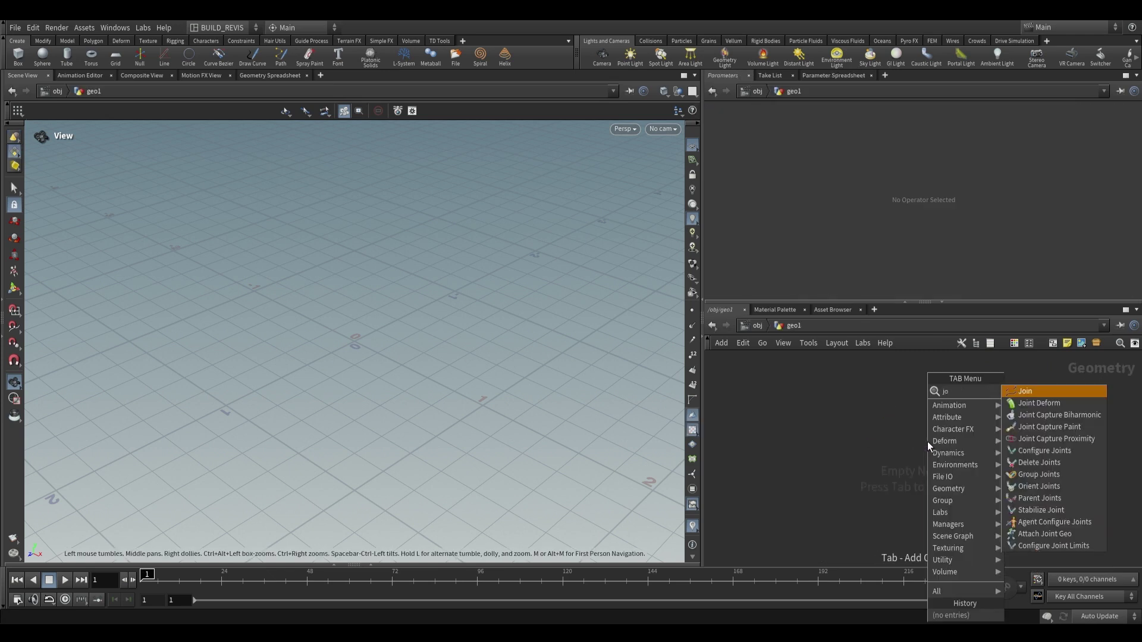
key("Return")
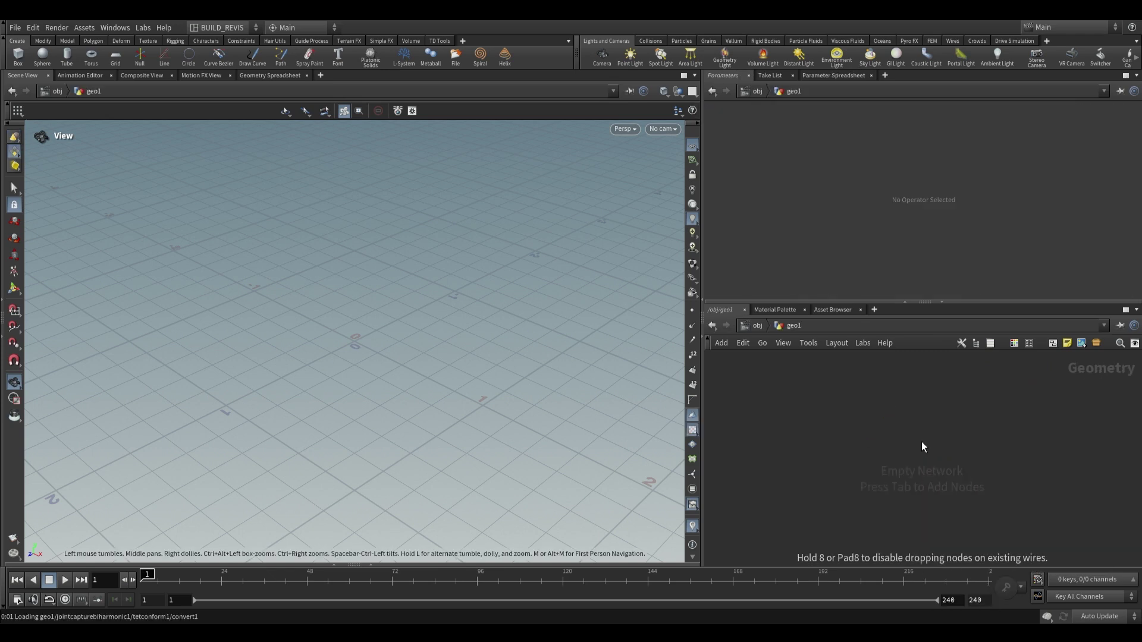
left_click(922, 442)
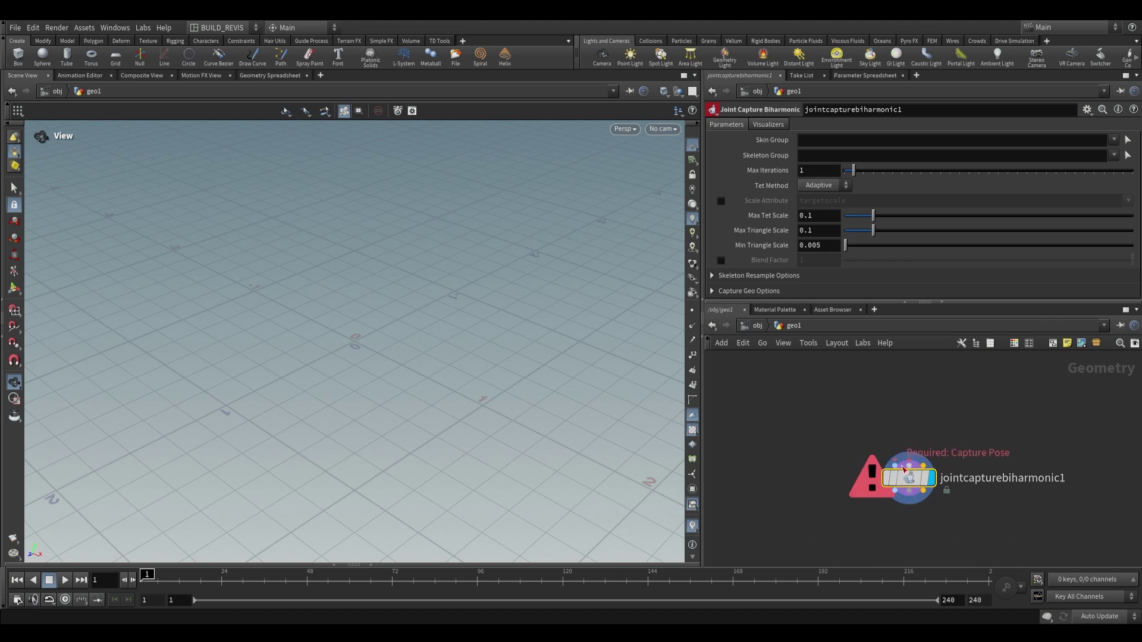
scroll(989, 432, "down", 2)
scroll(964, 449, "up", 2)
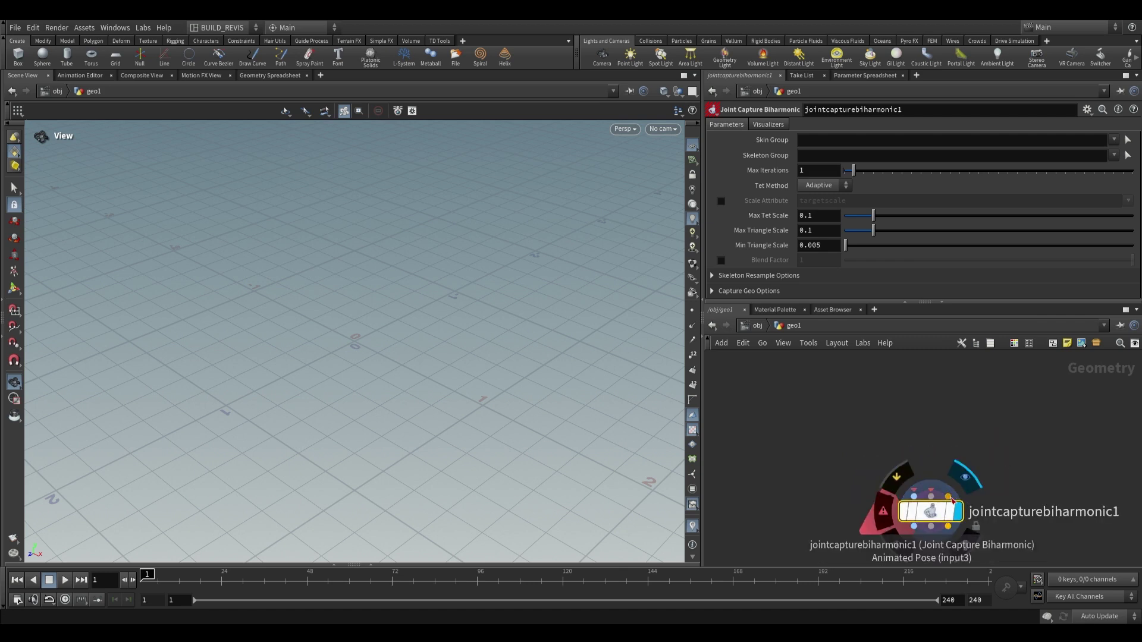
scroll(958, 501, "down", 1)
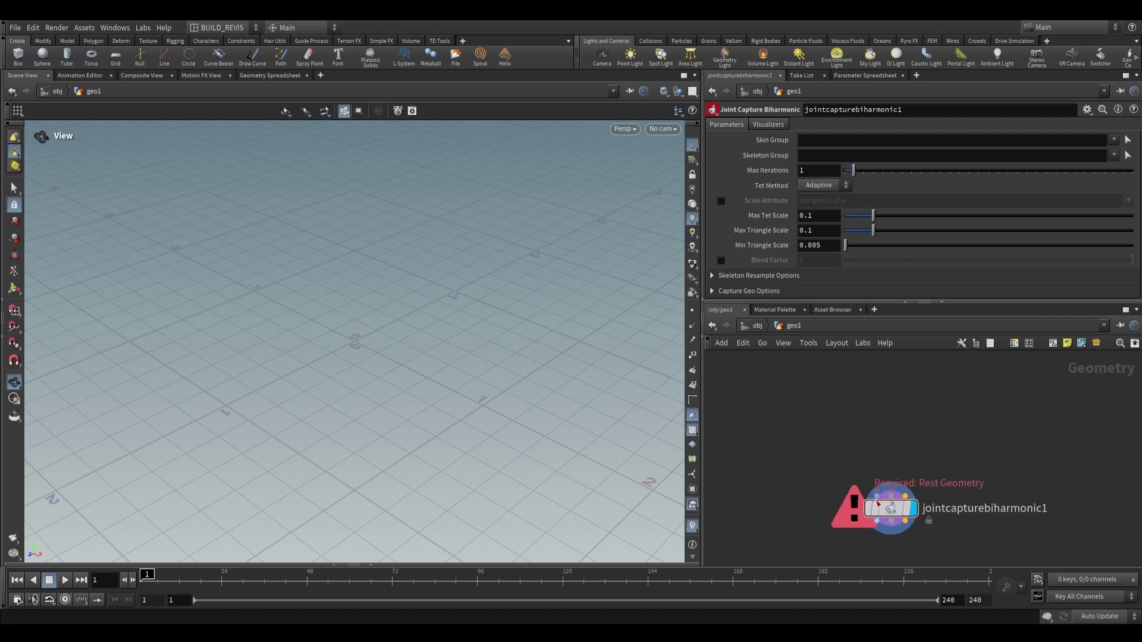
key("Tab")
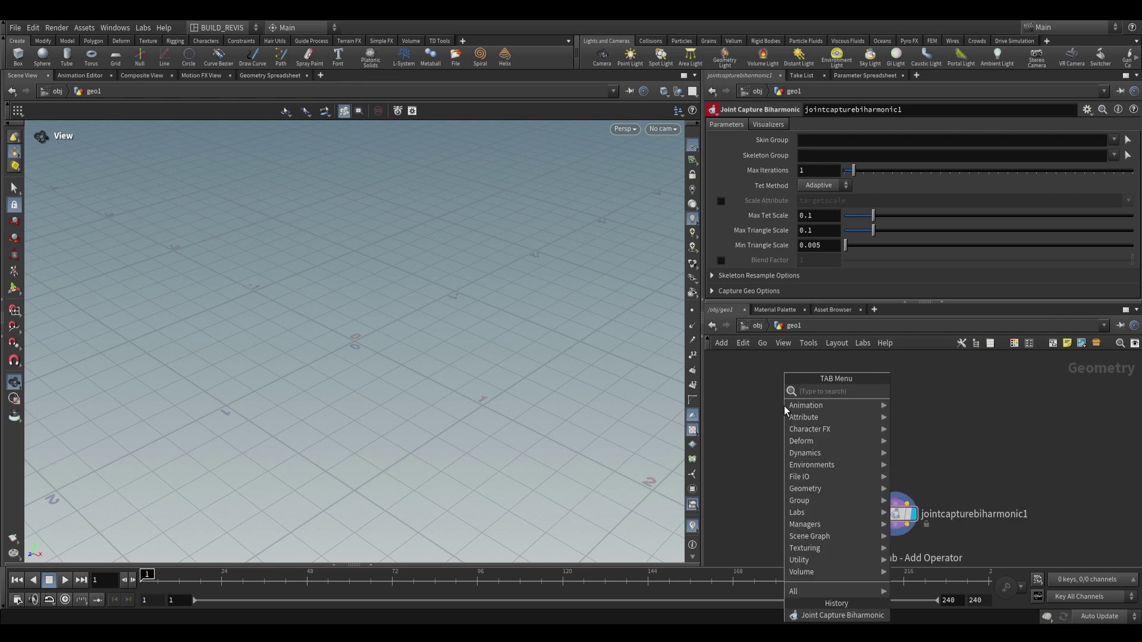
Add a Line node to the geo1 network
type("line")
key("Return")
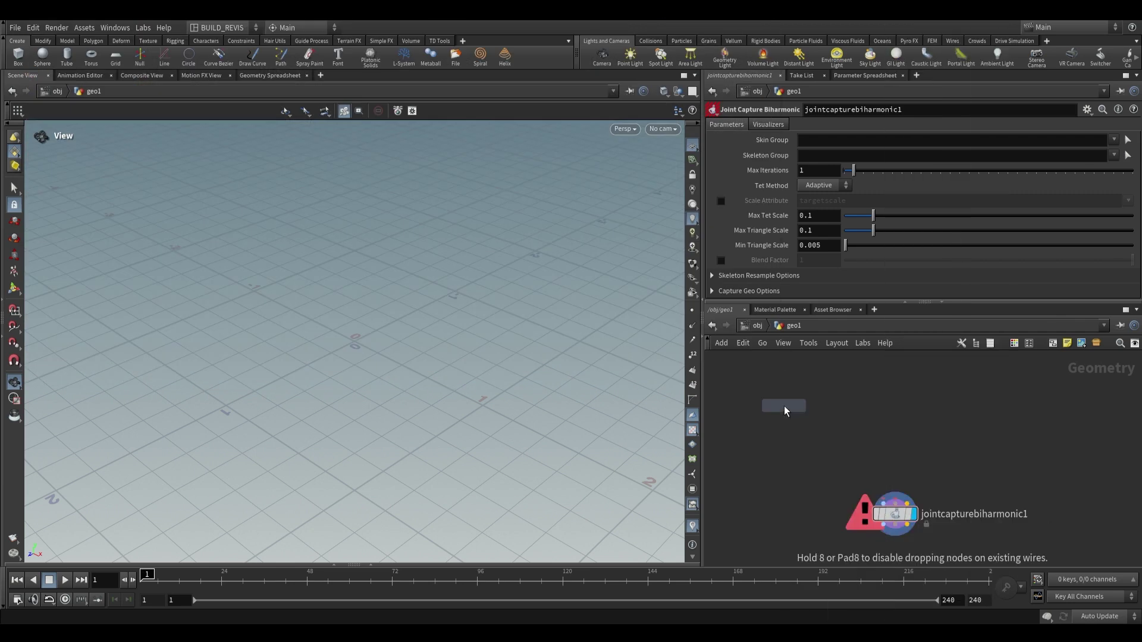
left_click(784, 384)
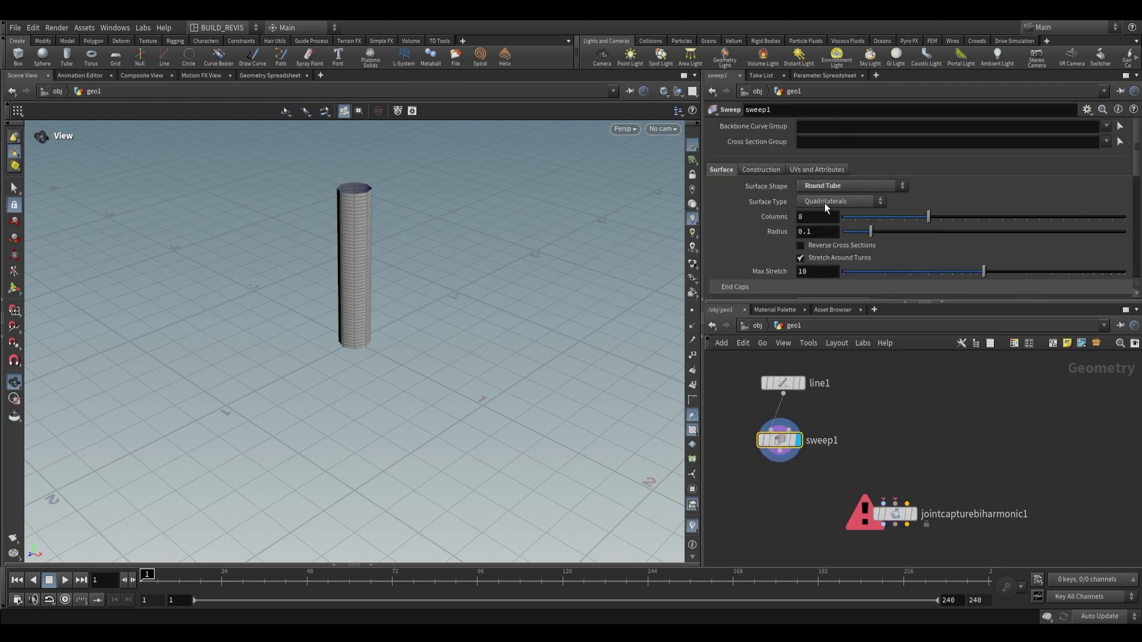
Give the sweep tube Single Polygon end caps and 30 columns
scroll(824, 238, "down", 3)
left_click(832, 244)
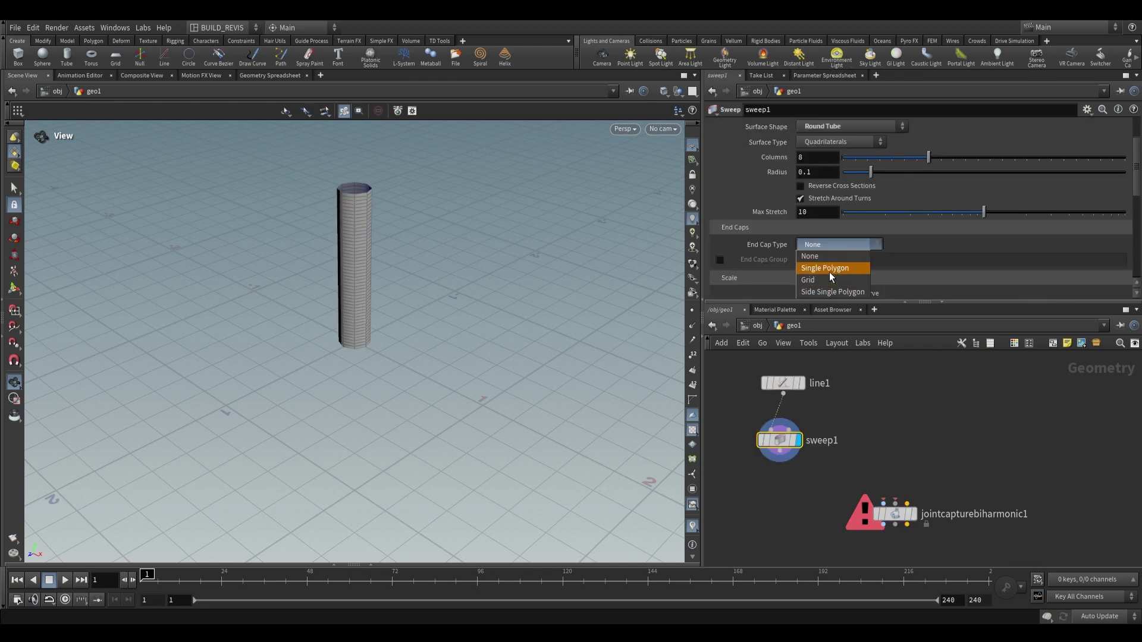
left_click(830, 271)
left_click(818, 202)
type("30")
key("Return")
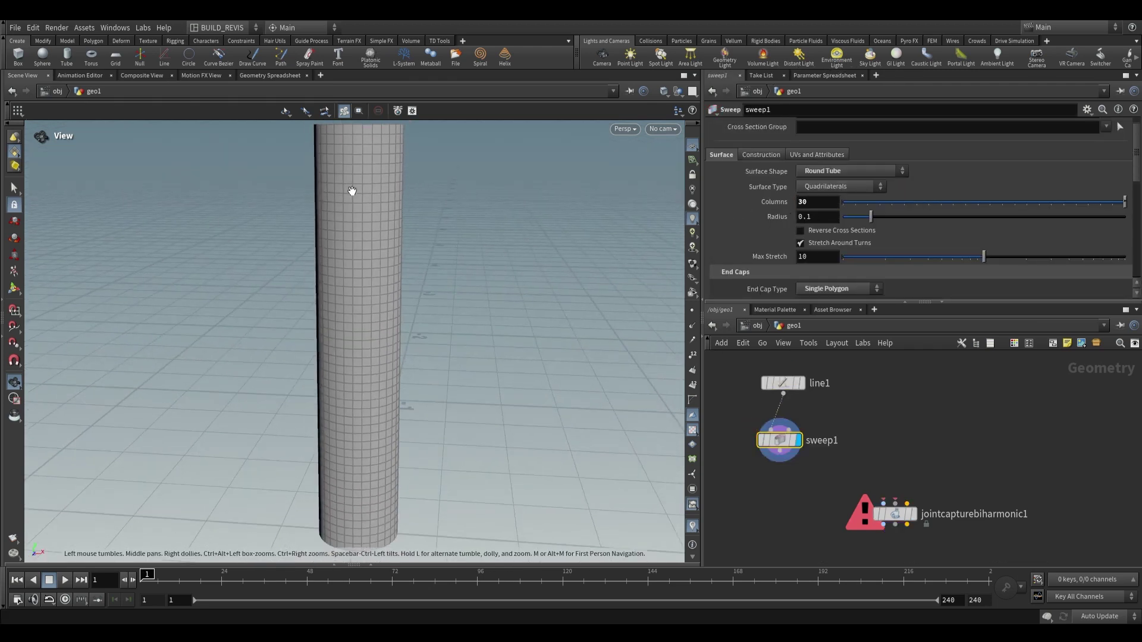
scroll(390, 216, "down", 3)
scroll(833, 452, "up", 1)
Wire sweep1 into jointcapturebiharmonic1's first input and shift the capture node left
left_click(761, 420)
left_click(885, 484)
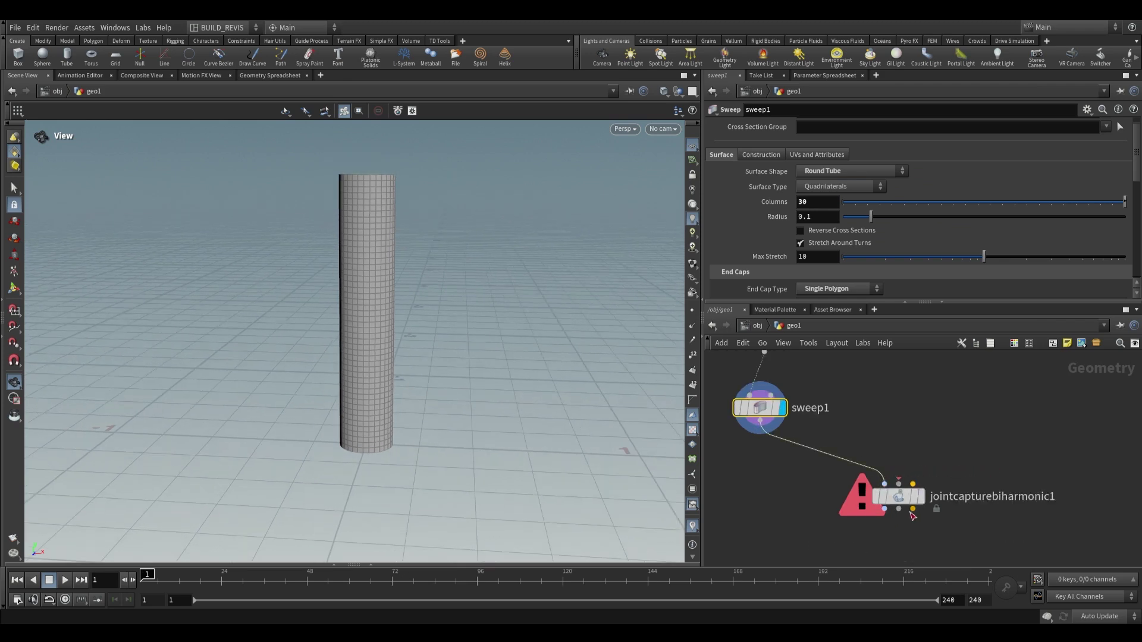
left_click_drag(893, 492, 824, 484)
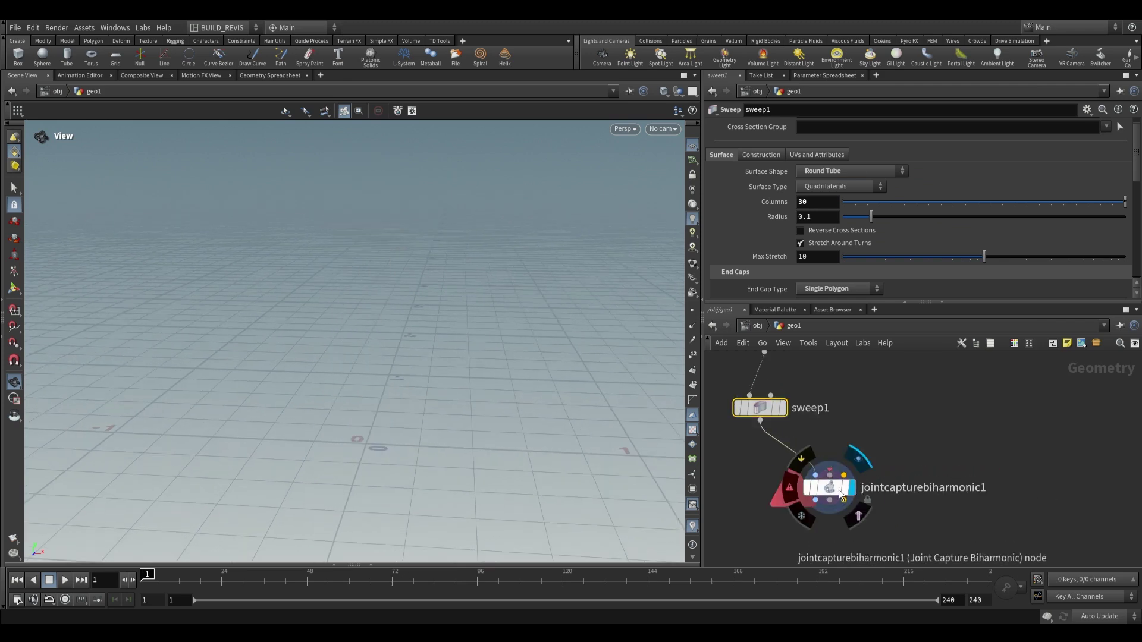
left_click(830, 488)
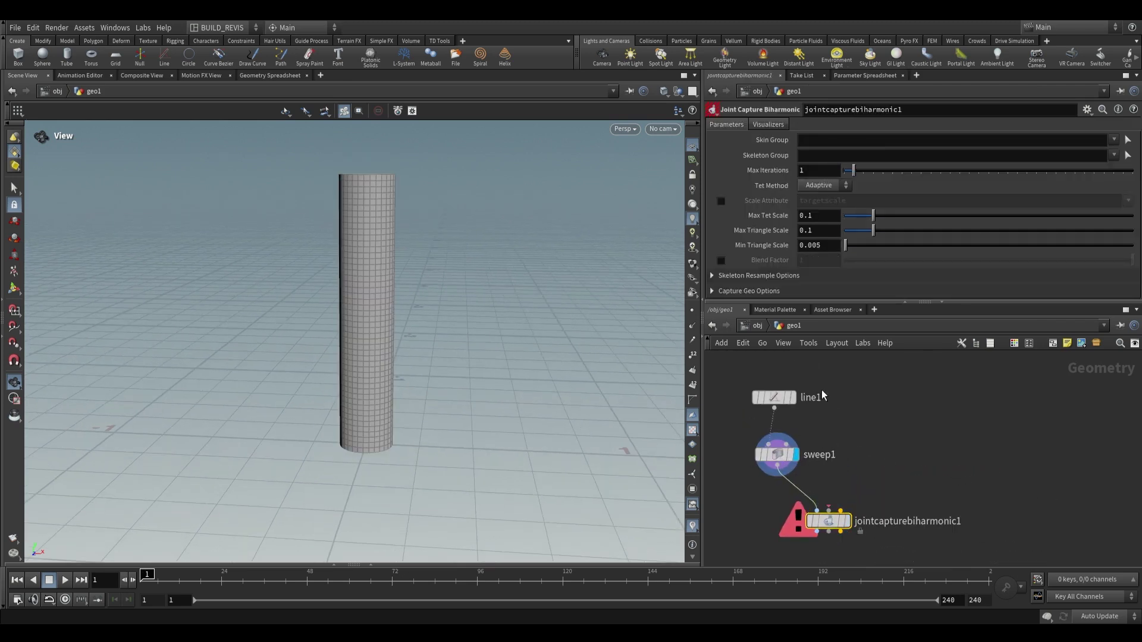
Switch the viewport to the front view, framed on the tube
left_click(767, 454)
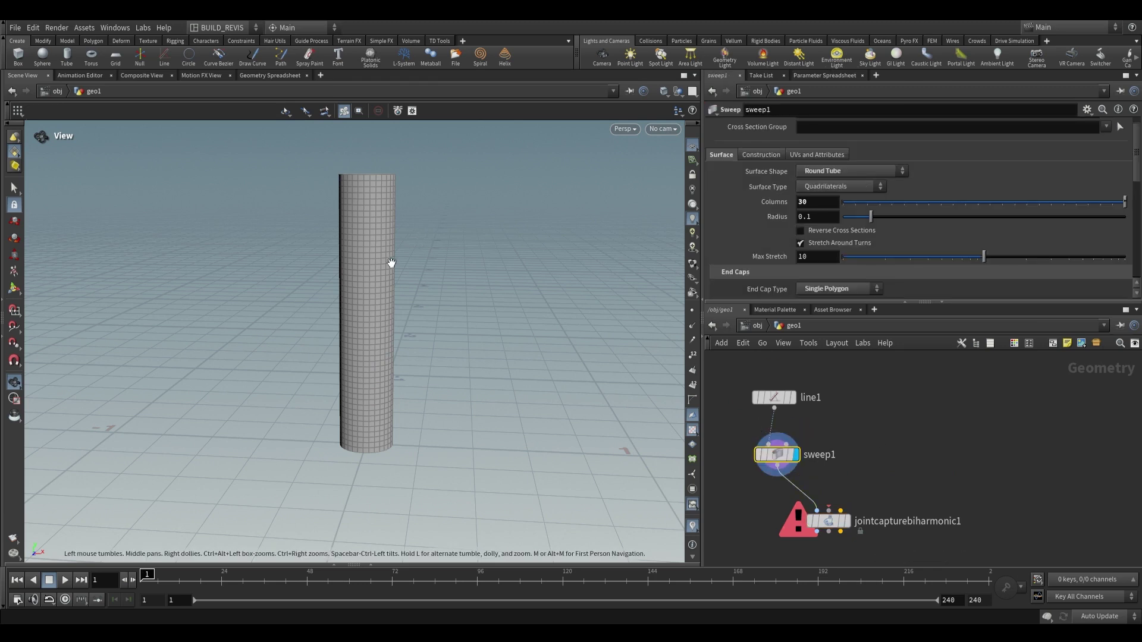
right_click_drag(389, 262, 379, 164)
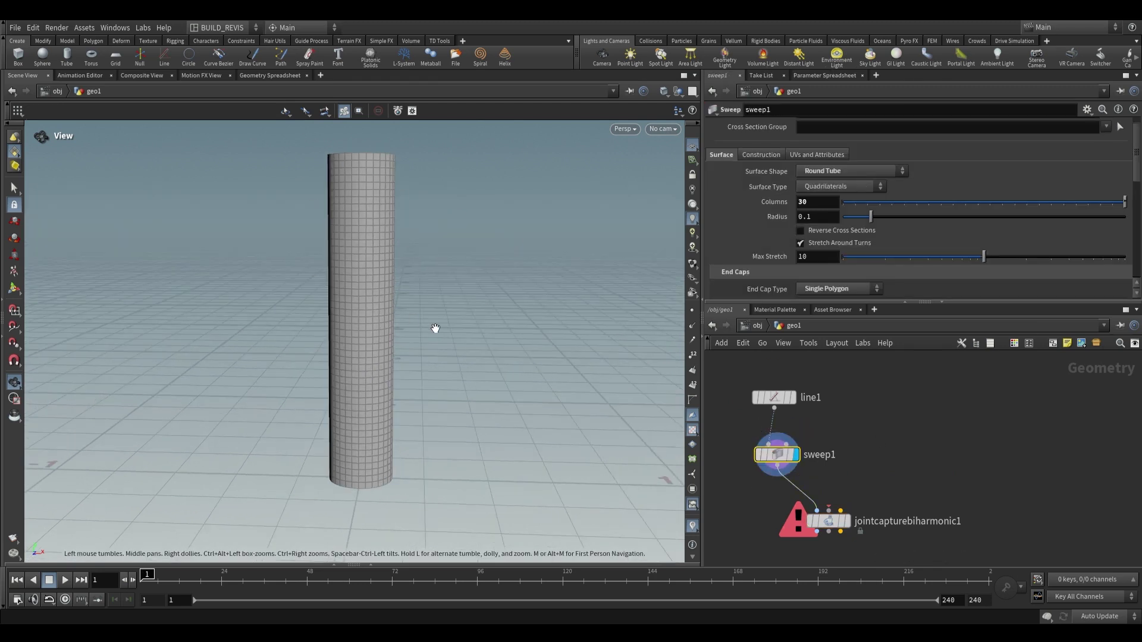
key("space+2")
key("space+3")
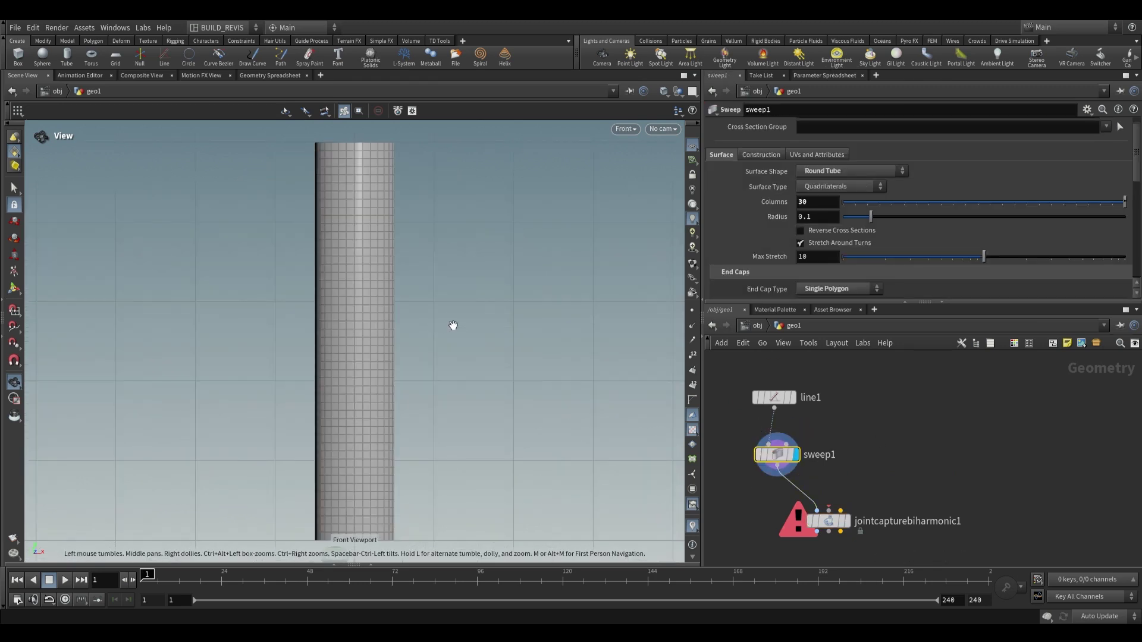
Add a Skeleton node, give it the display flag, and template sweep1 as reference
key("Tab")
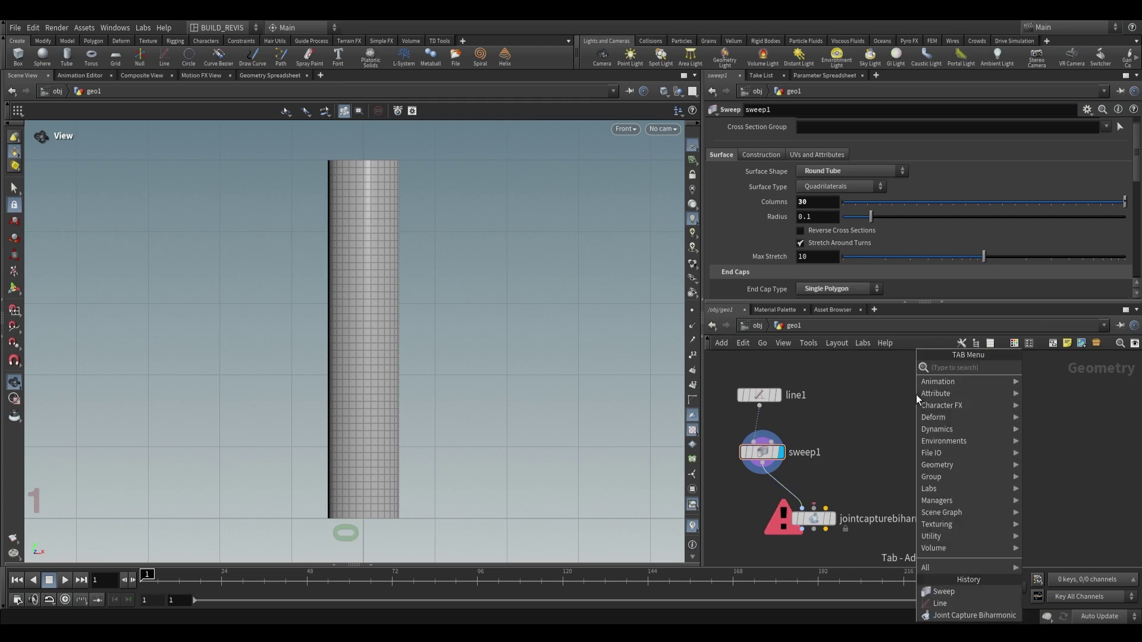
type("comb")
key("Return")
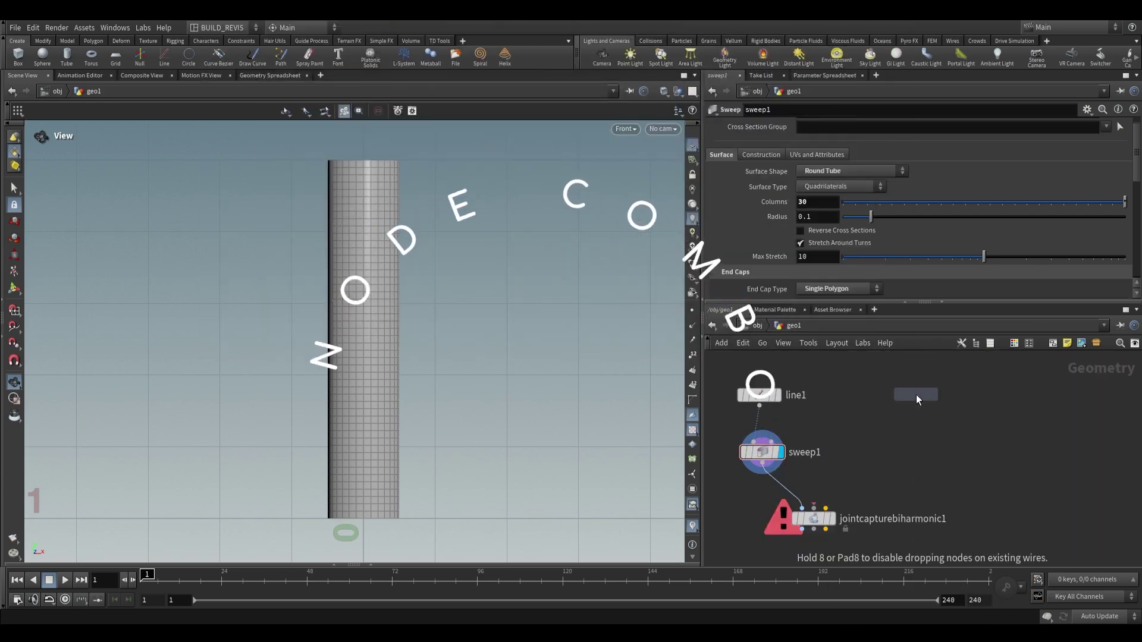
left_click(916, 394)
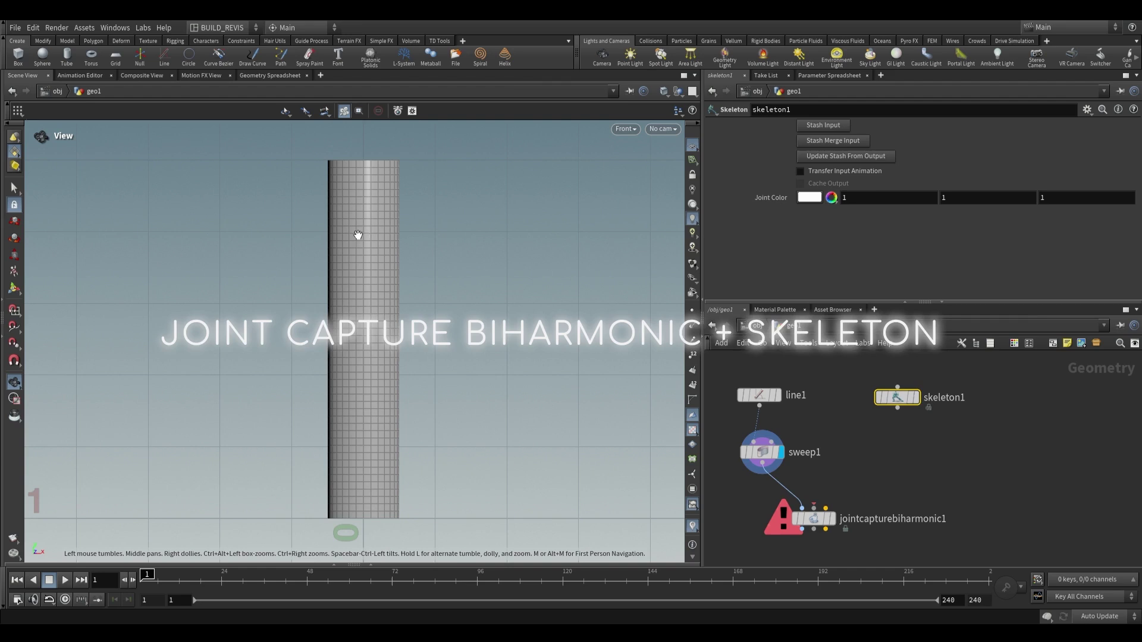
left_click(916, 398)
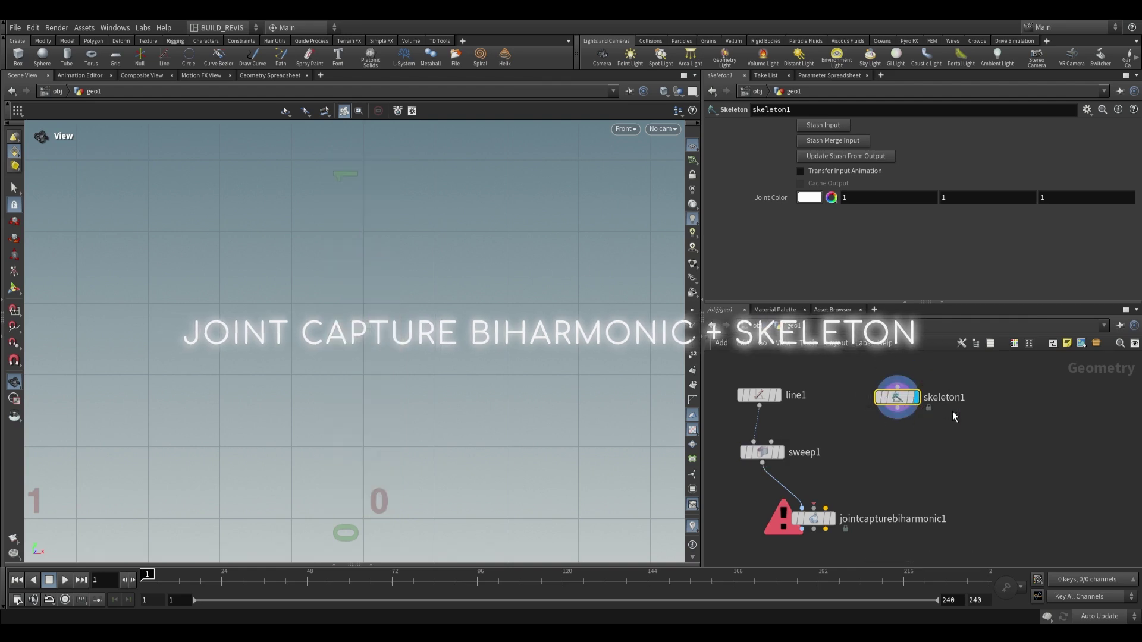
left_click(779, 452)
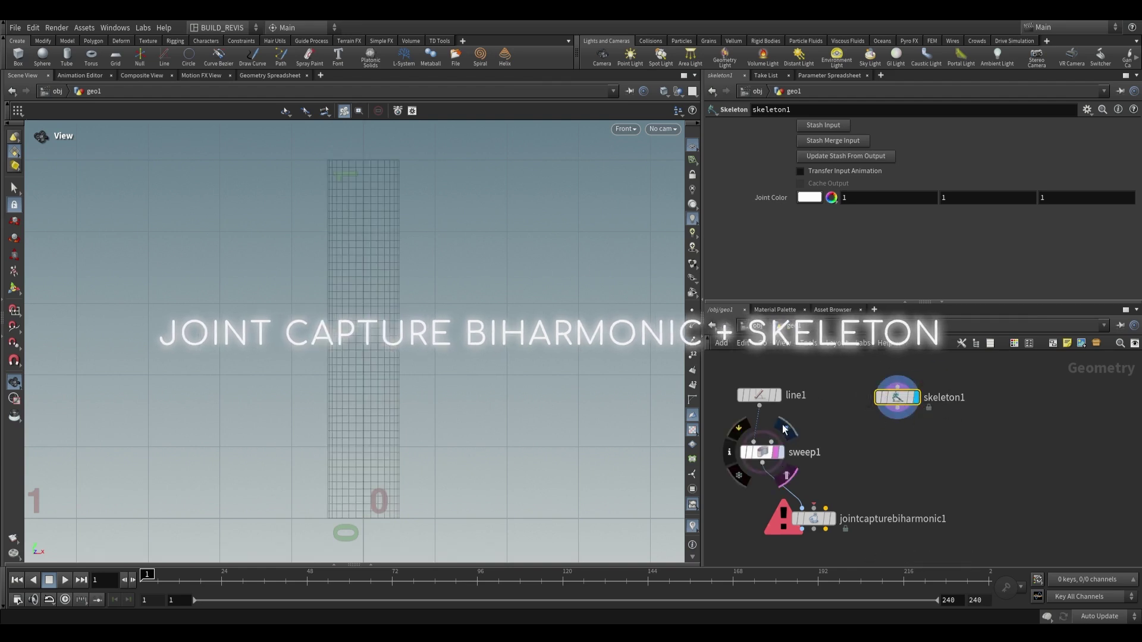
Draw a four-joint chain straight down the tube's centre, from top to base
left_click(14, 288)
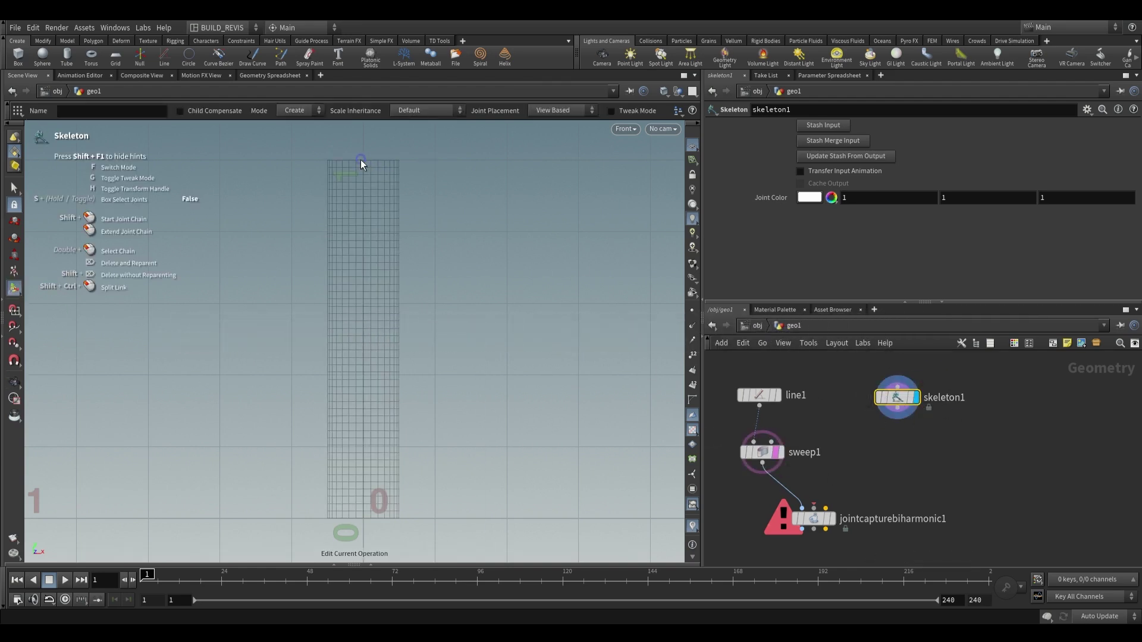
left_click(360, 160)
left_click(360, 290)
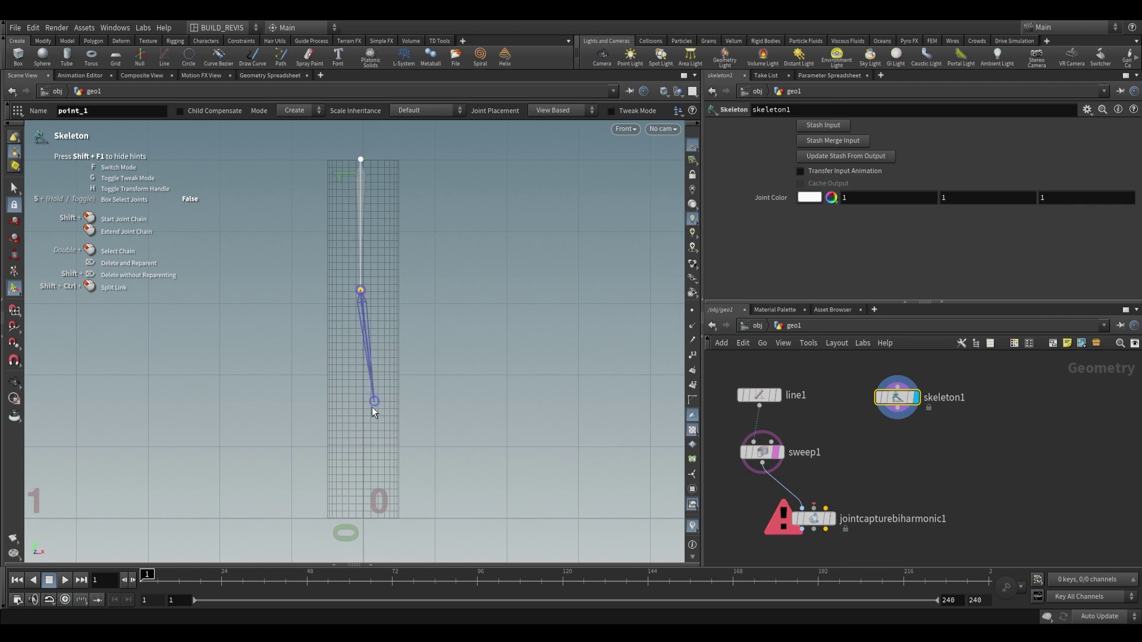
left_click(361, 418)
left_click(361, 515)
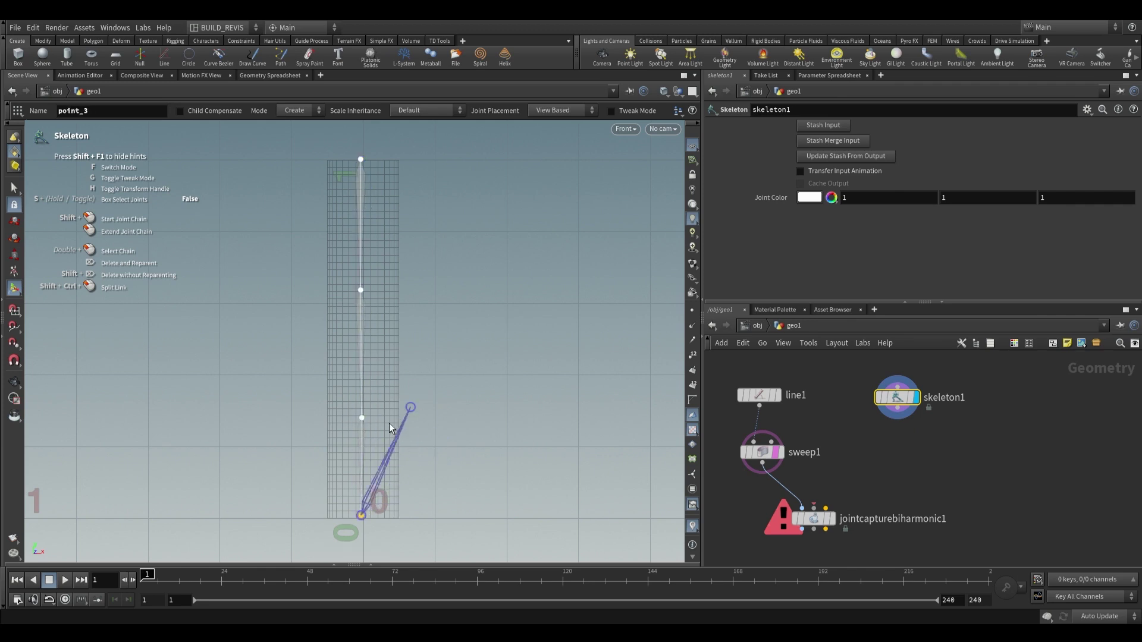
right_click(487, 361)
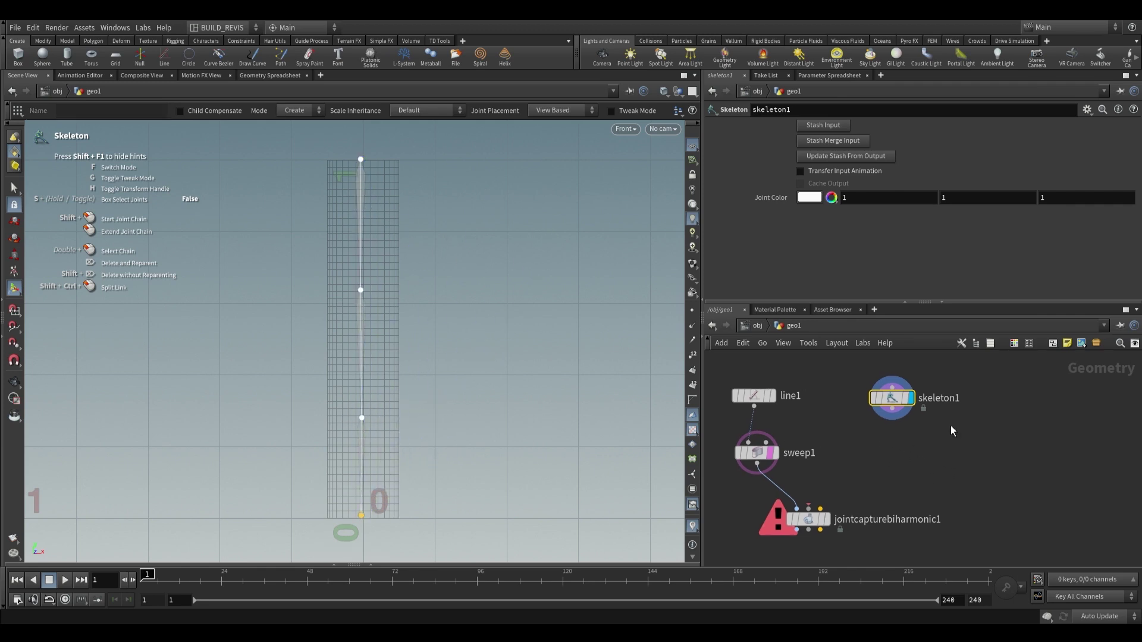
key("Escape")
left_click_drag(479, 325, 446, 234)
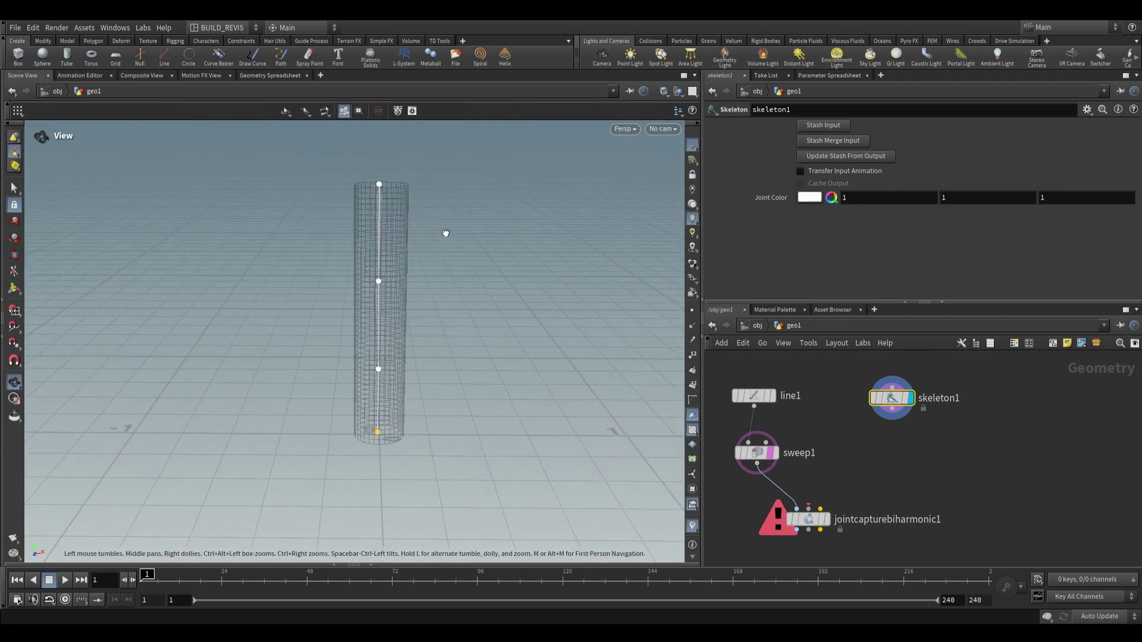
Wire skeleton1 into the capture node's second and third inputs and display its result
key("Return")
scroll(863, 396, "up", 2)
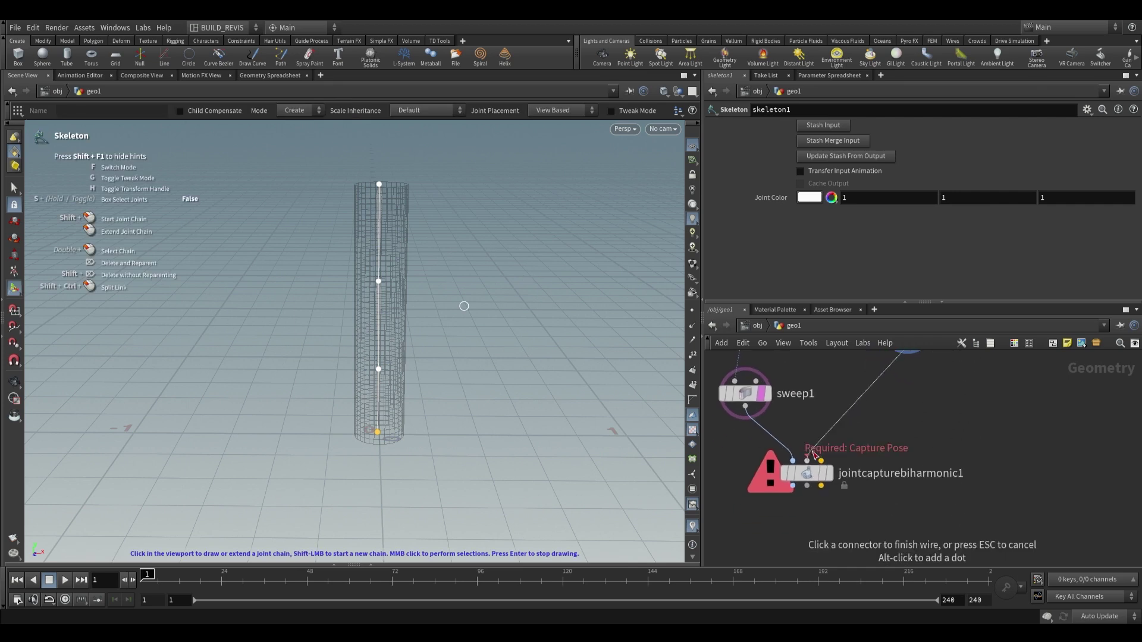
left_click(809, 455)
scroll(886, 408, "down", 1)
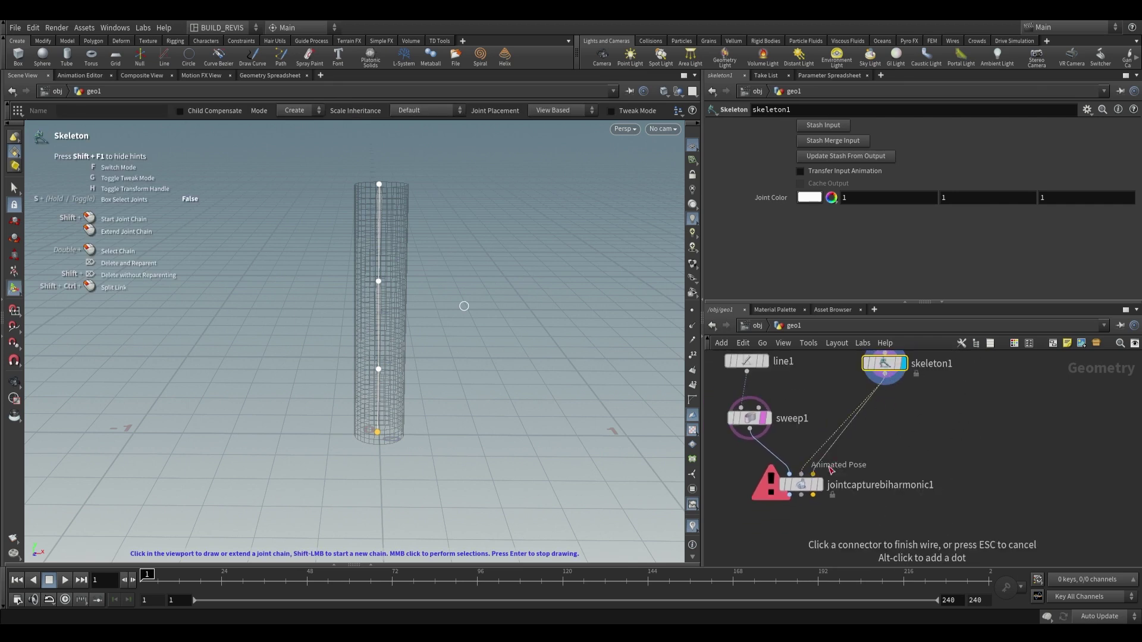
left_click(813, 474)
left_click(821, 485)
key("shift+s")
scroll(856, 458, "down", 1)
scroll(780, 404, "up", 2)
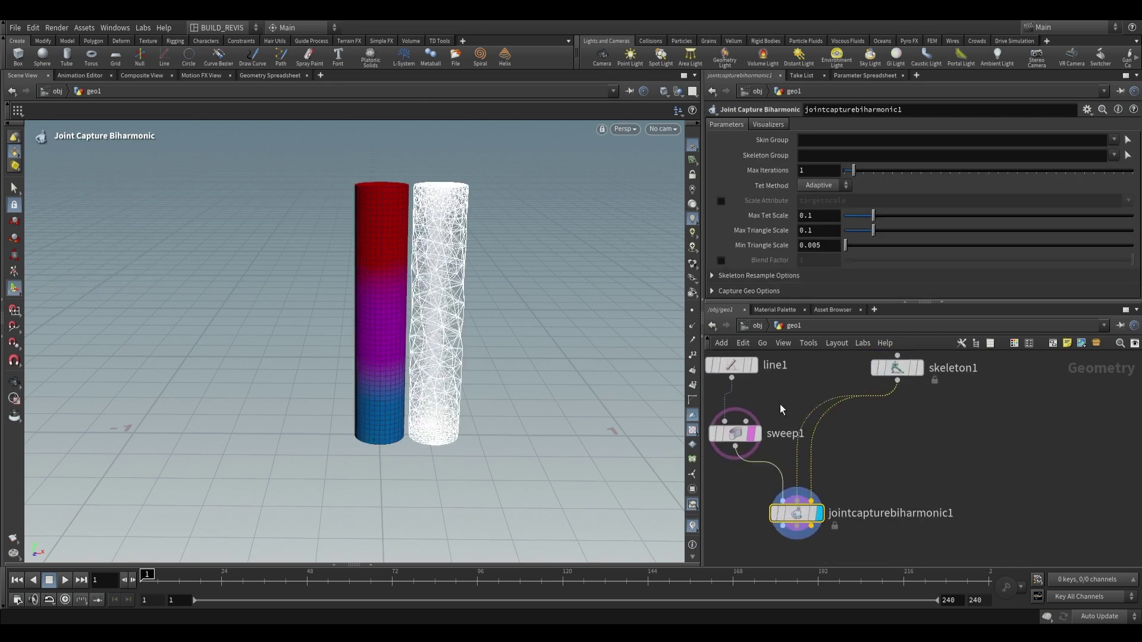
Orbit closer to inspect the colour-graded weights beside the tet mesh
left_click(13, 384)
left_click_drag(357, 309, 339, 177)
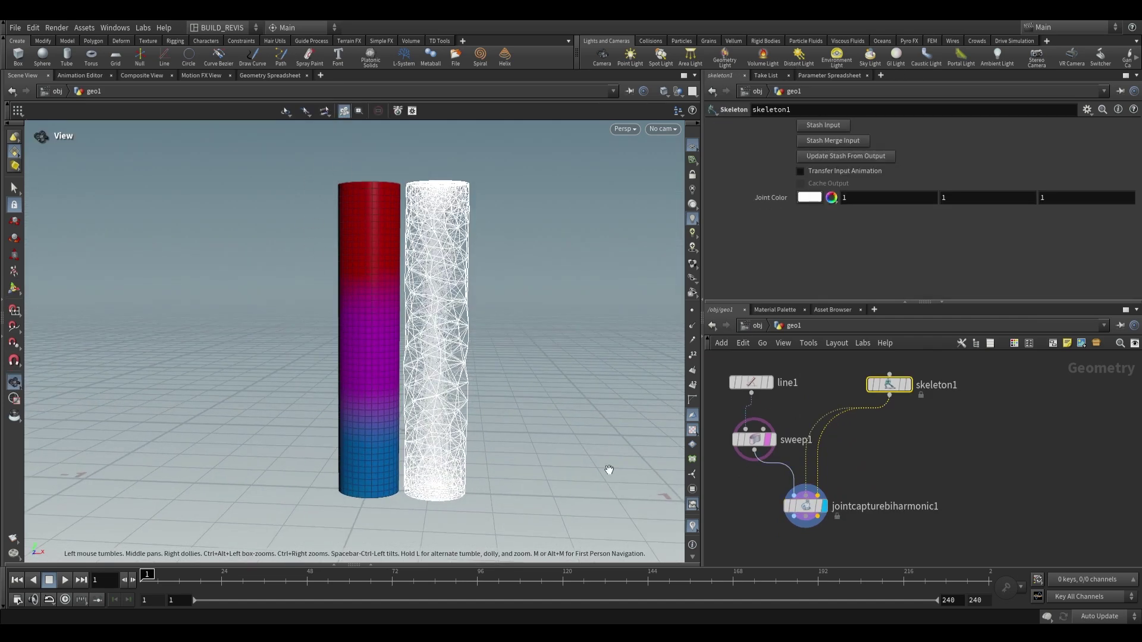
mouse_move(378, 255)
left_mouse_down()
mouse_move(372, 263)
mouse_move(387, 255)
left_mouse_up()
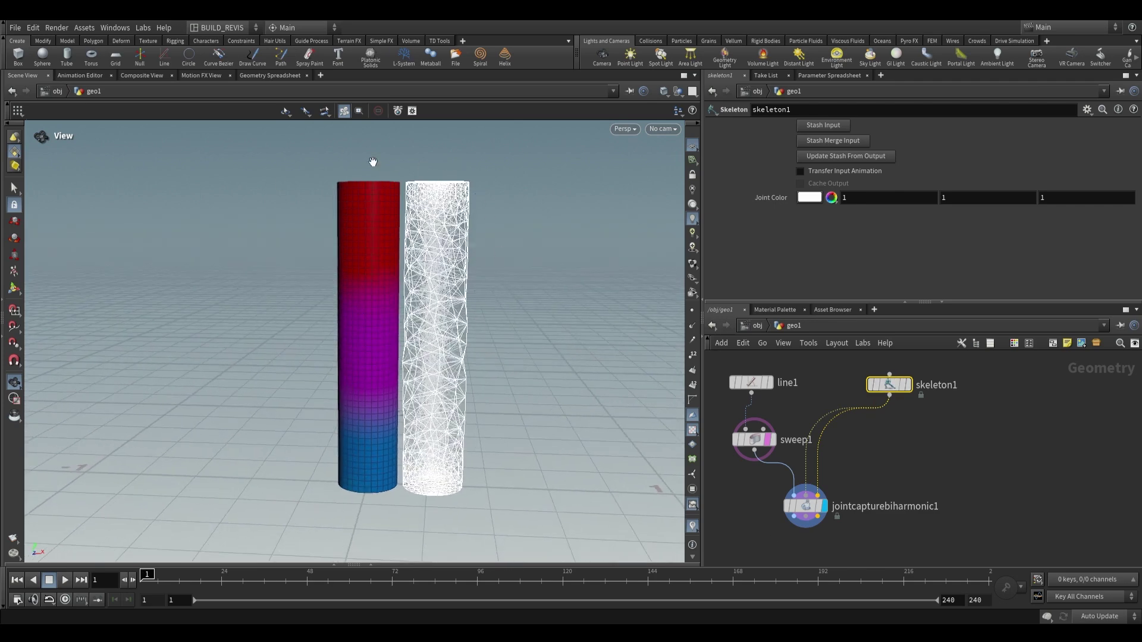
Add a Rig Pose node and wire jointcapturebiharmonic1's output into it
left_click(805, 506)
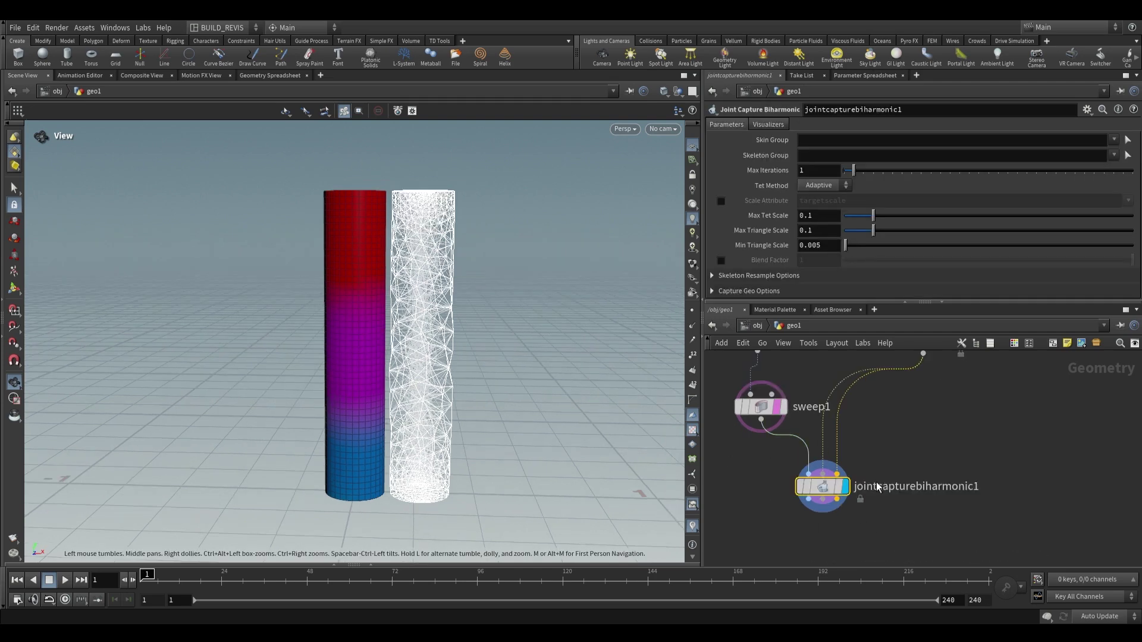
scroll(896, 455, "down", 2)
middle_click_drag(862, 462, 866, 510)
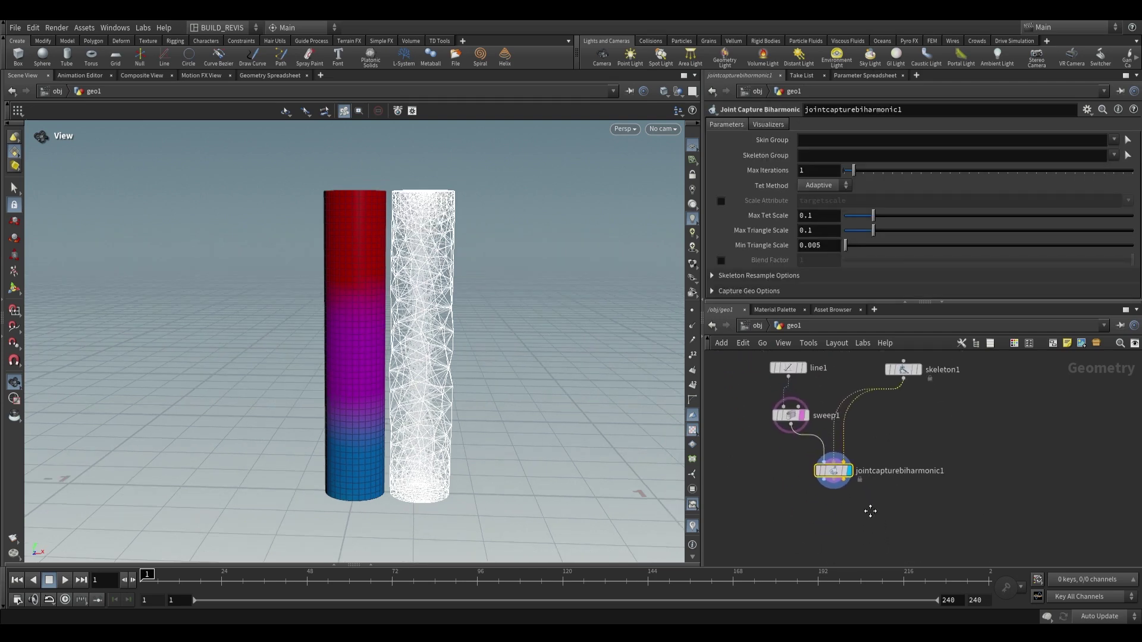
key("Tab")
type("rig pose")
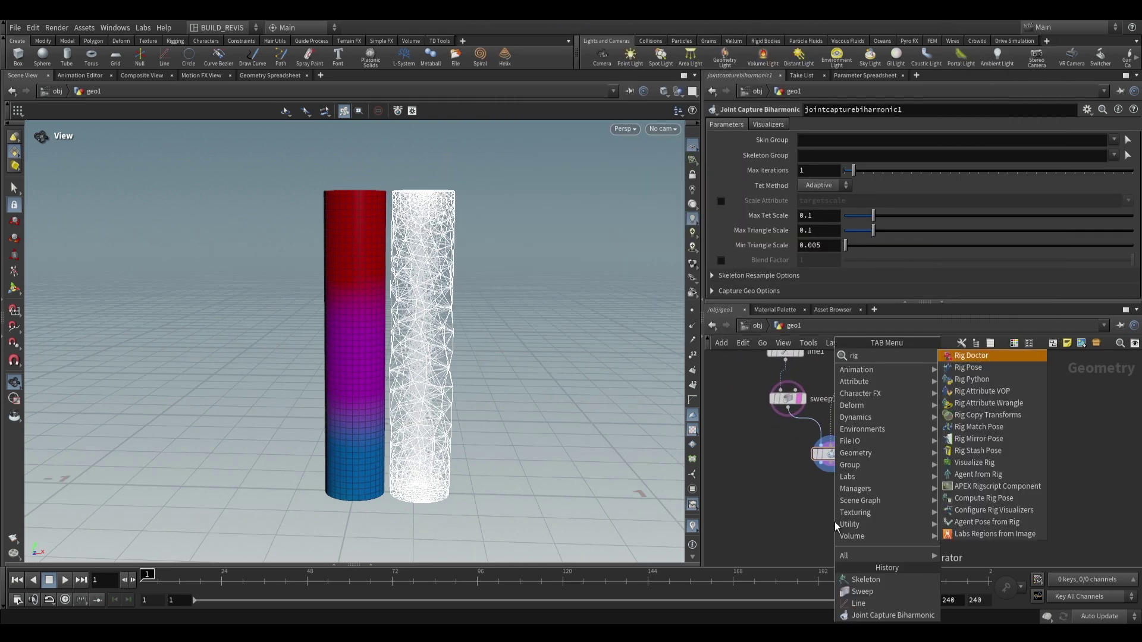
key("Return")
left_click(810, 391)
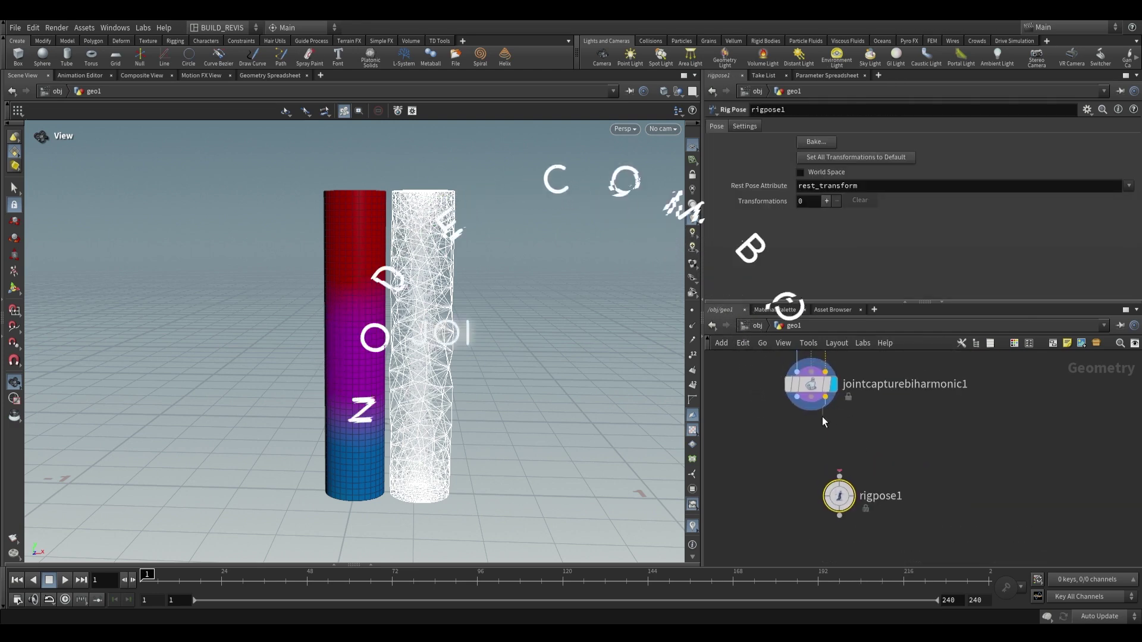
left_click(855, 491)
Place a Joint Deform node below rigpose1
key("Tab")
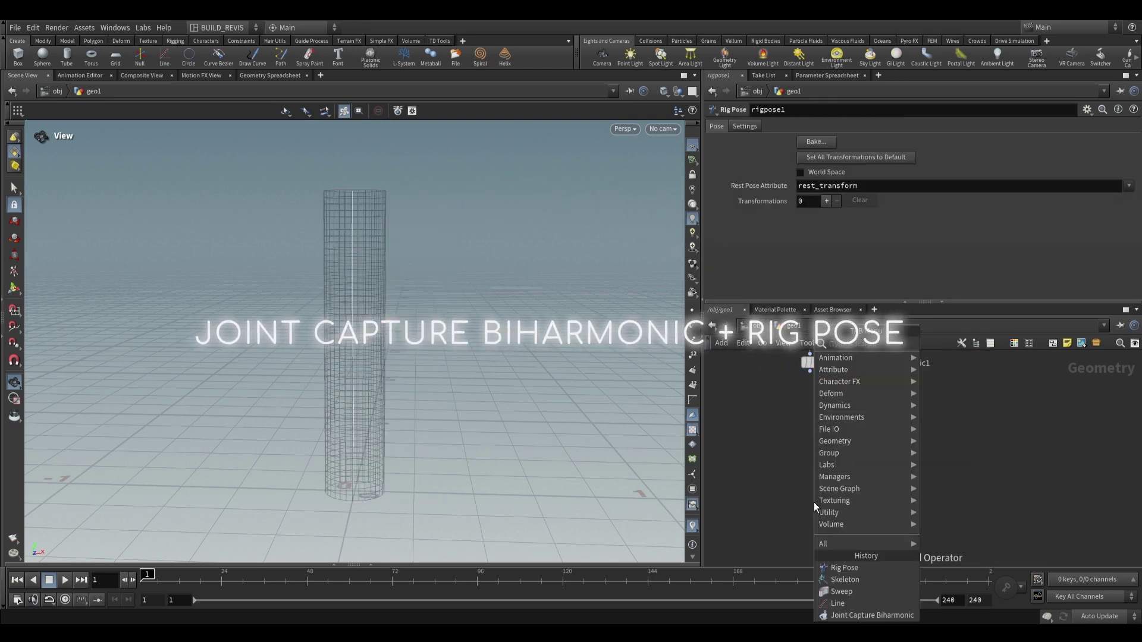
type("join")
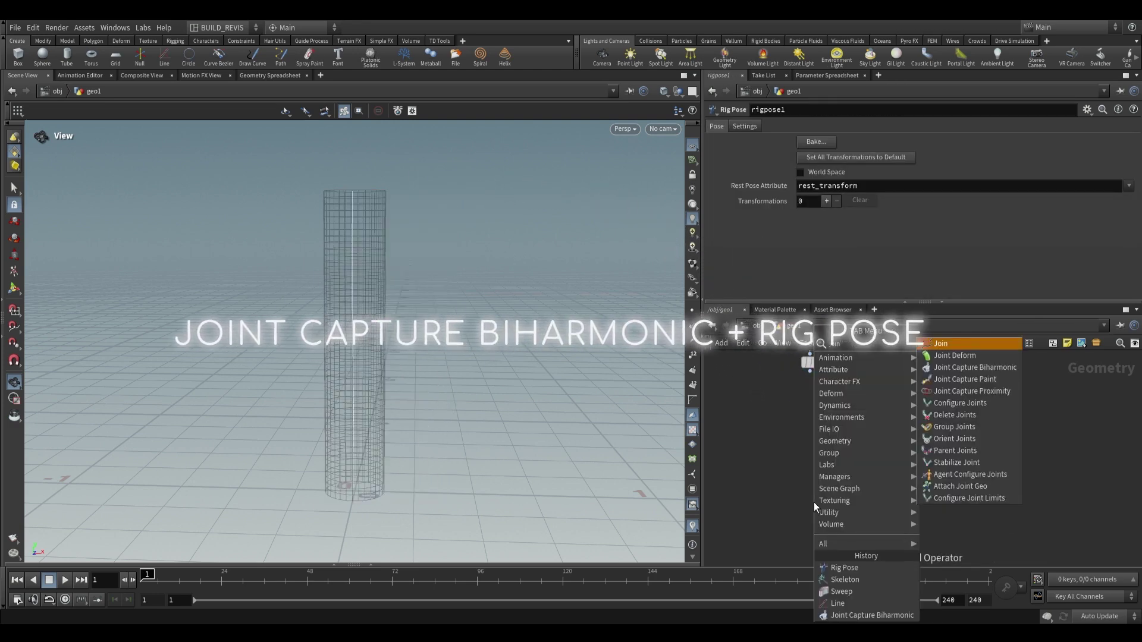
key("Down")
key("Return")
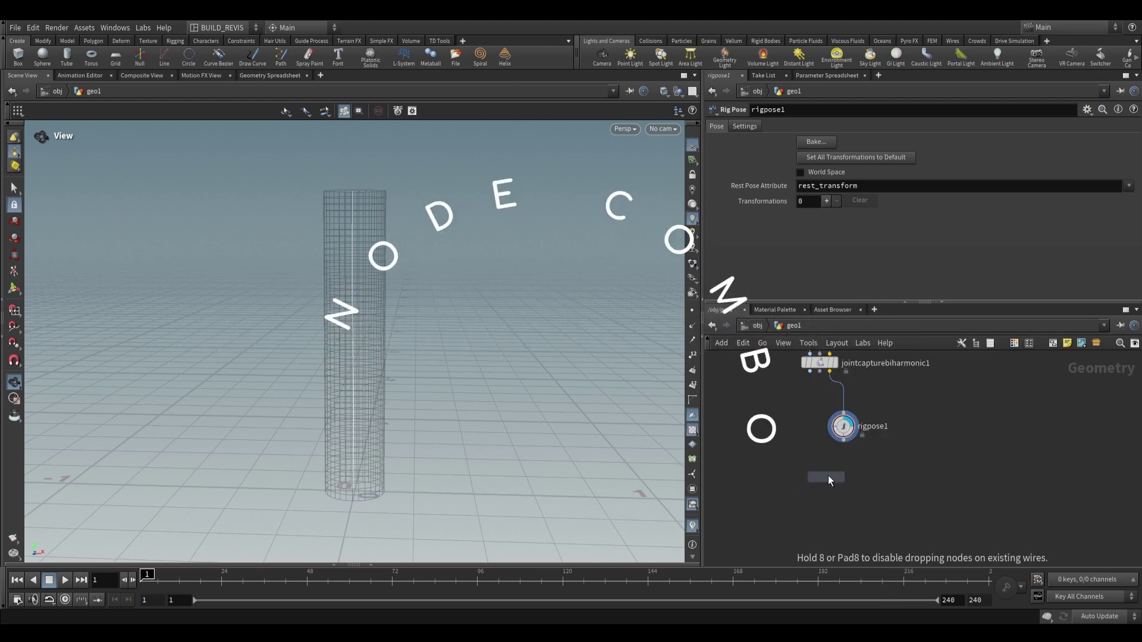
left_click(815, 482)
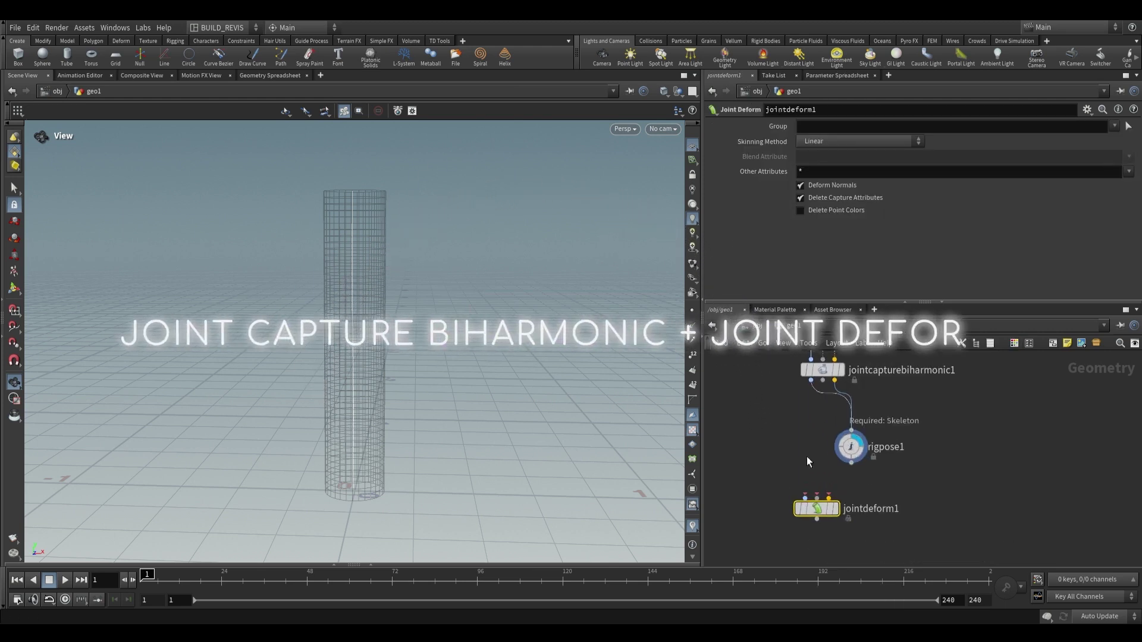
Wire the capture and rigpose1 into jointdeform1's second and third inputs, and display it
left_click(823, 380)
left_click(817, 499)
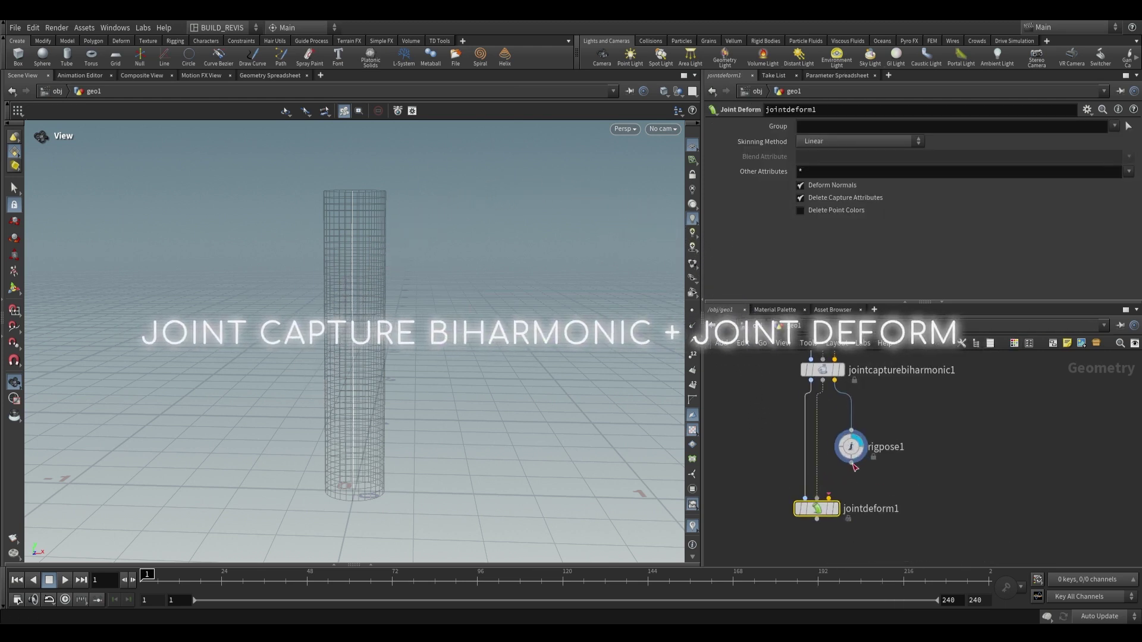
left_click(852, 462)
left_click(829, 498)
left_click_drag(830, 510, 837, 511)
left_click(842, 510)
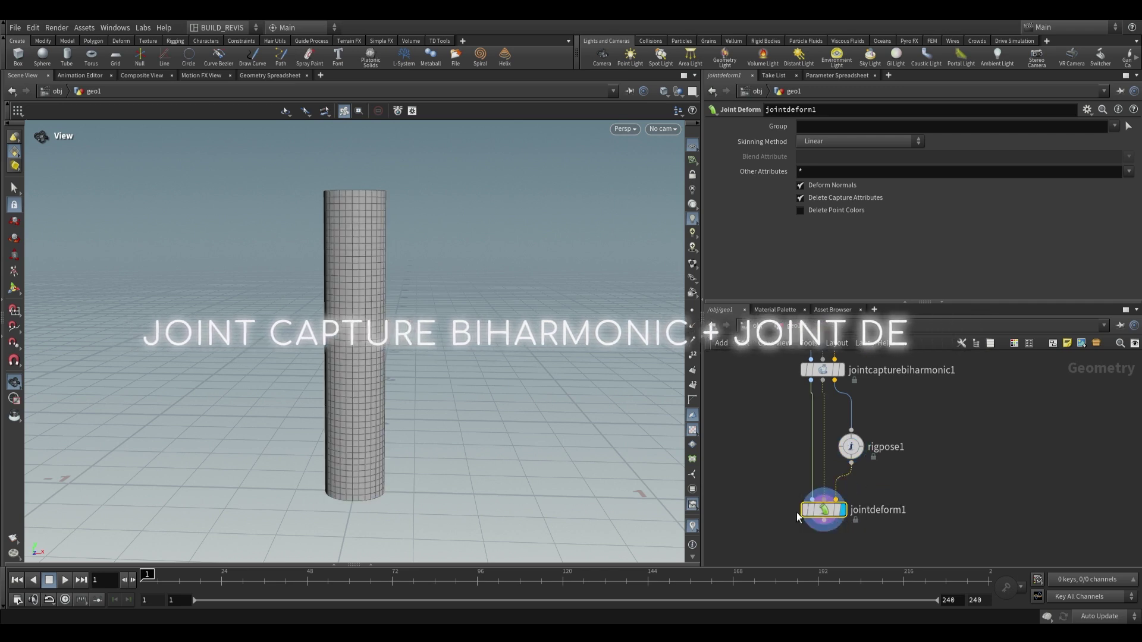
Bend the tube by rotating joints point_2 (to 74.1695) and point_1 with the Rig Pose tool
left_click(855, 454)
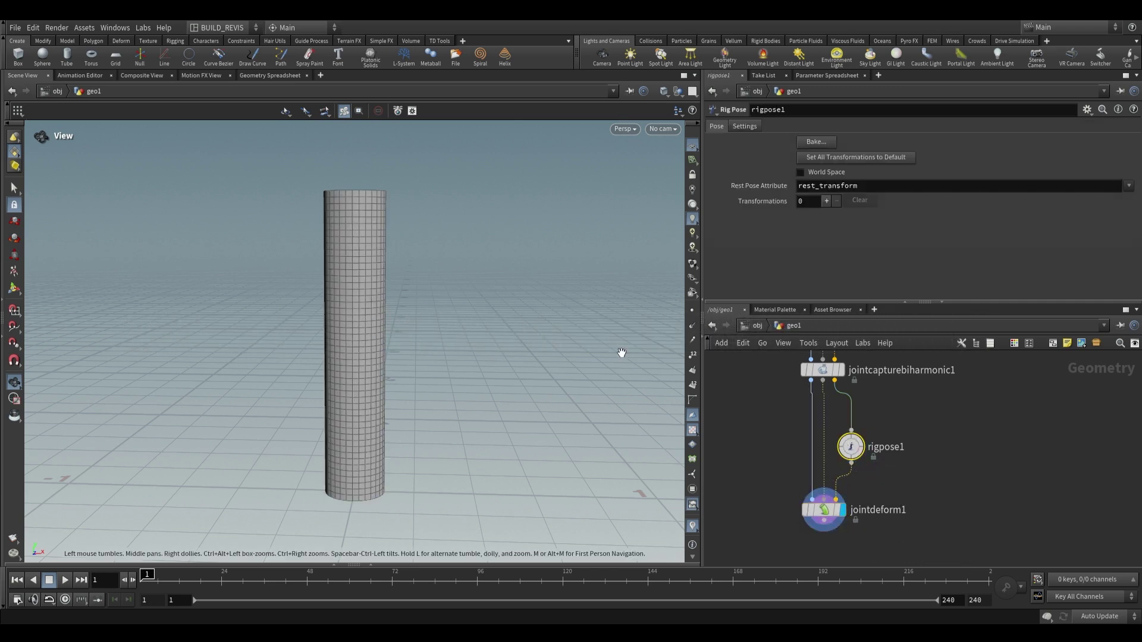
left_click(14, 289)
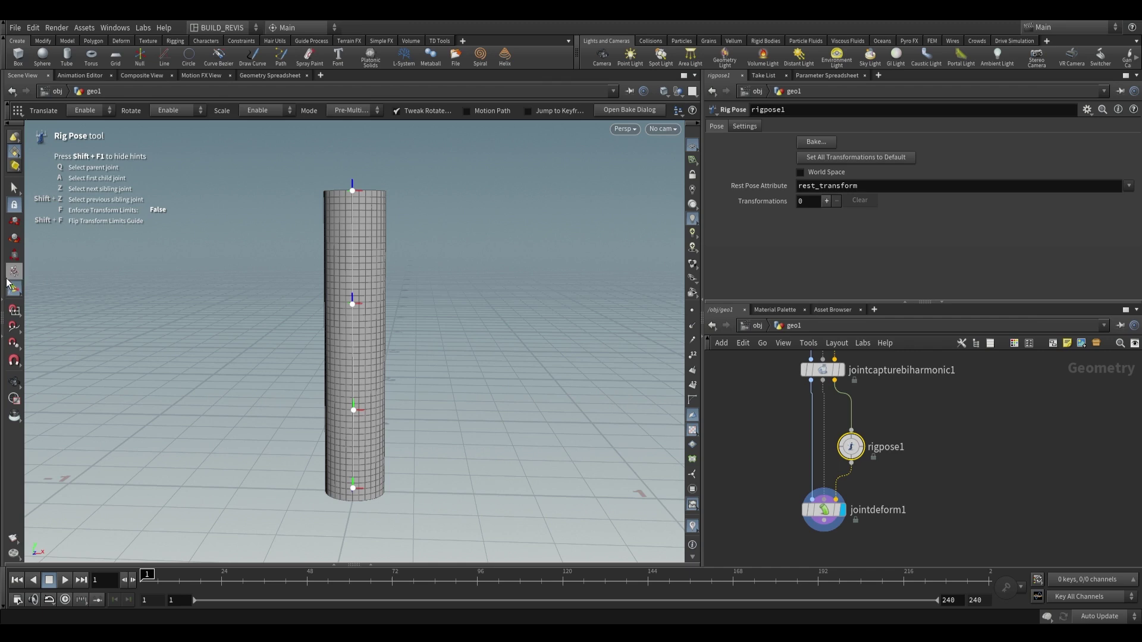
left_click(353, 409)
left_click_drag(566, 362, 369, 344)
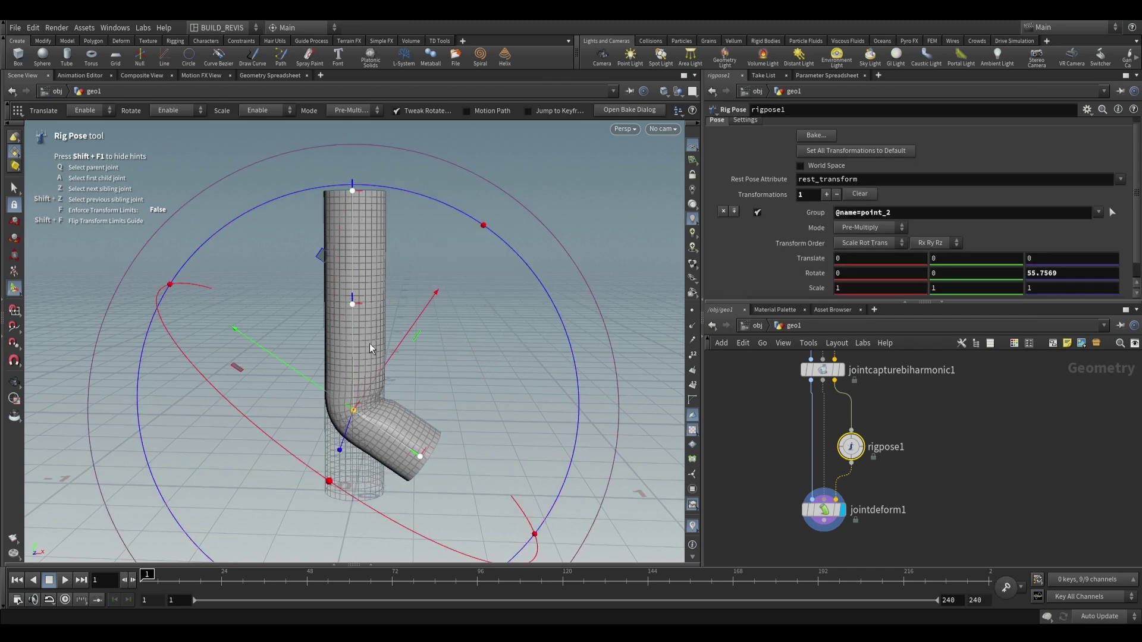
left_click(354, 304)
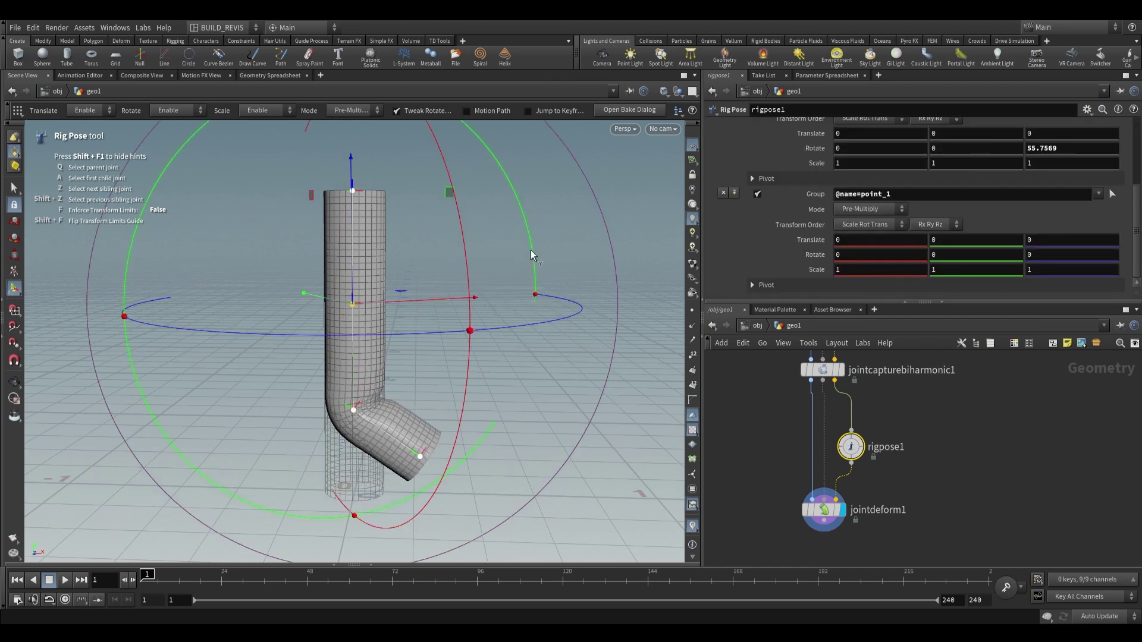
left_click_drag(533, 256, 500, 226)
key("Escape")
left_click_drag(417, 309, 389, 314)
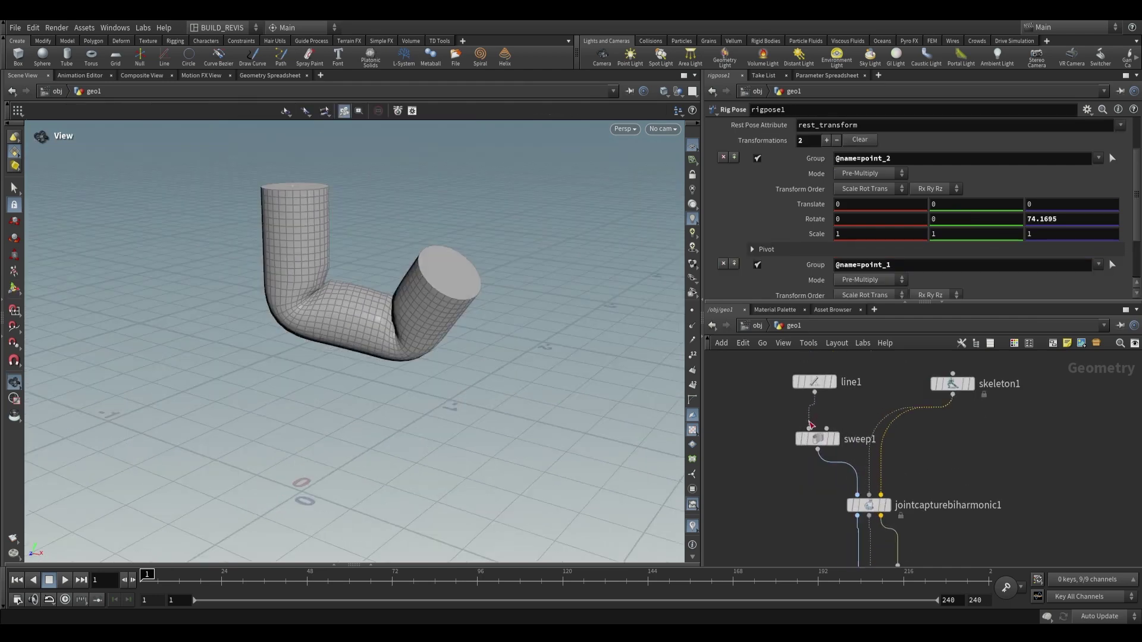
Inspect sweep1 and skeleton1, then reselect rigpose1 and briefly resume posing
left_click(818, 439)
left_click(950, 383)
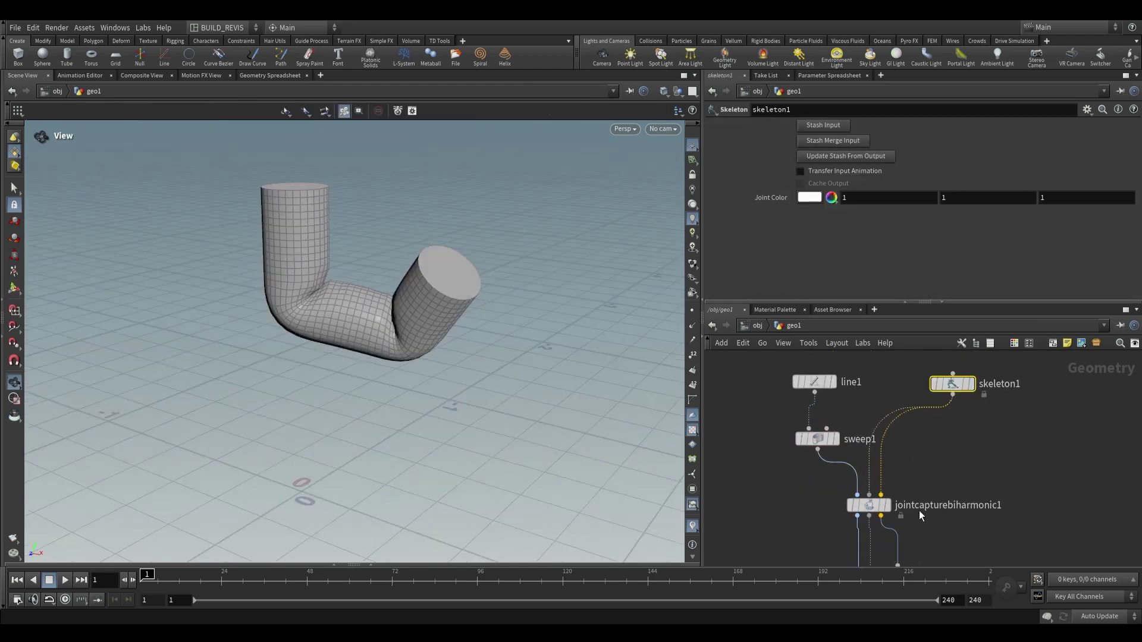
middle_click_drag(919, 511, 874, 429)
left_click(847, 452)
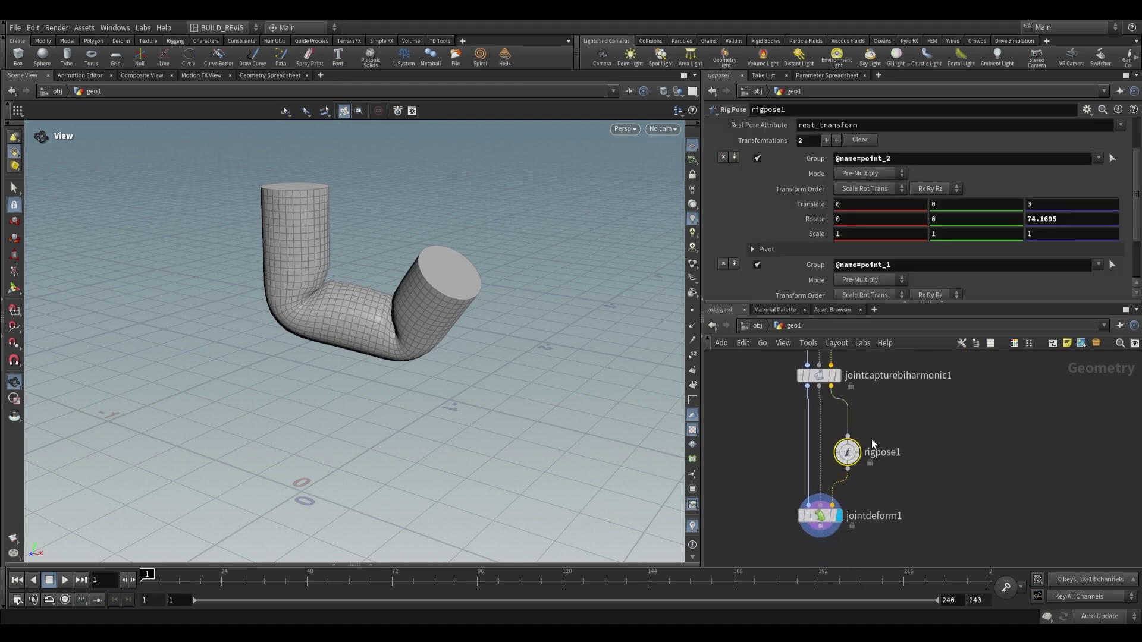
left_click(13, 291)
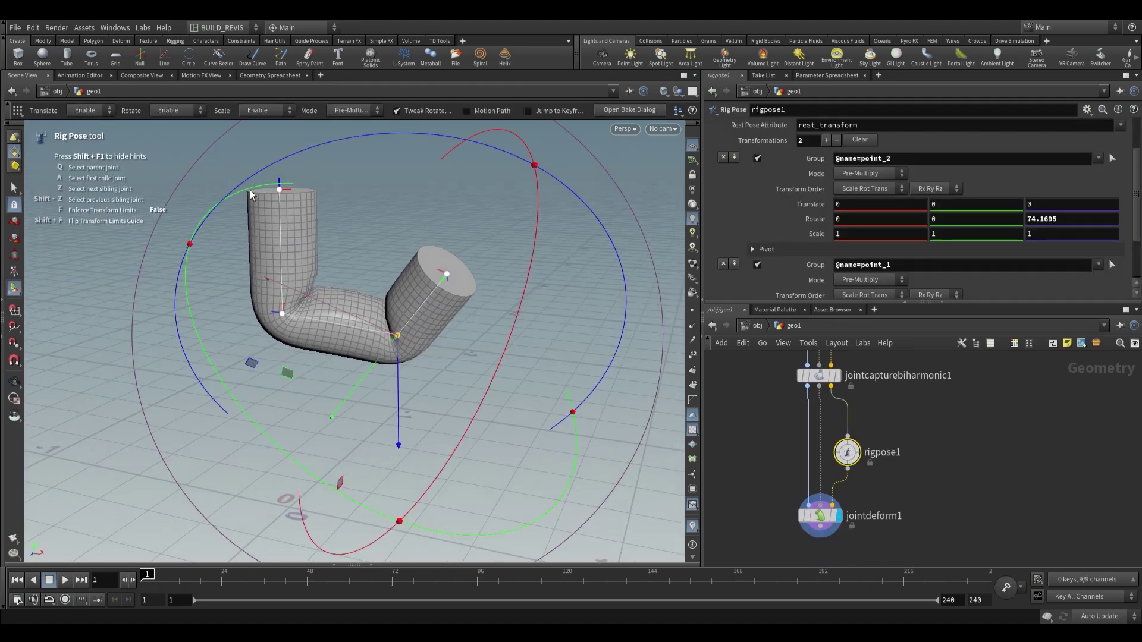
key("Escape")
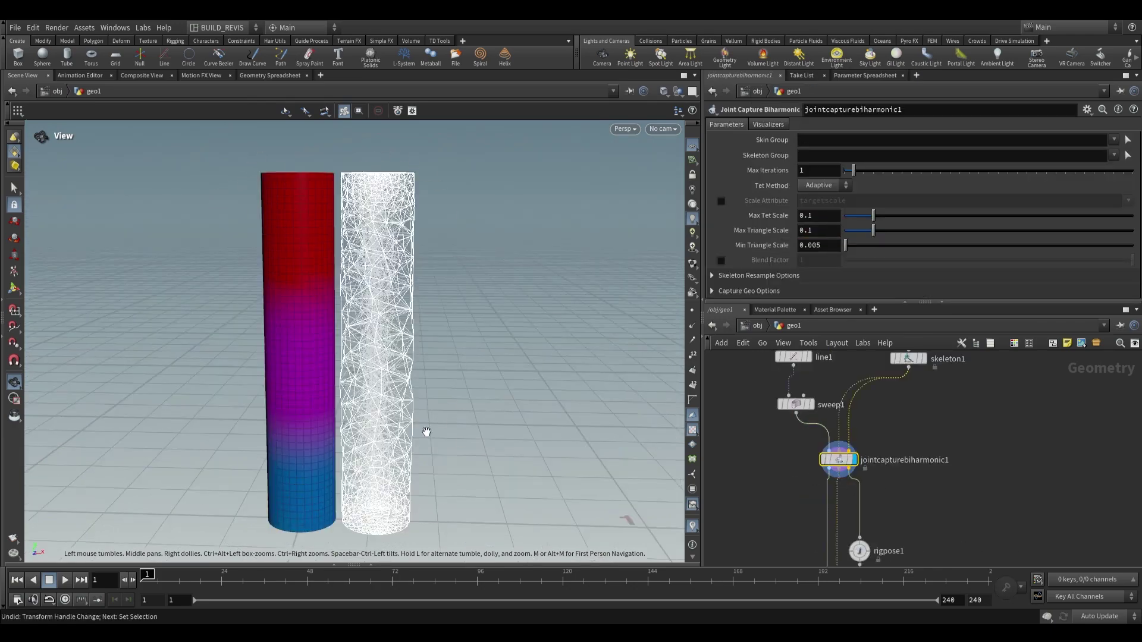
Orbit the meshes, briefly view jointdeform1, then set the display flag back on jointcapturebiharmonic1
scroll(361, 244, "up", 10)
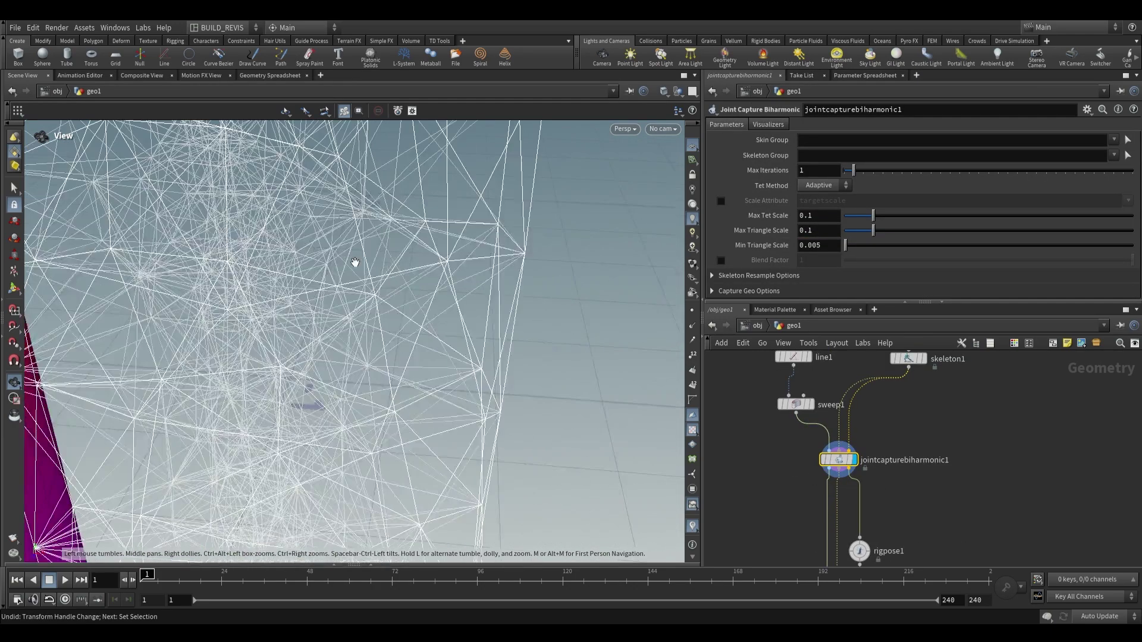
left_click_drag(369, 210, 385, 326)
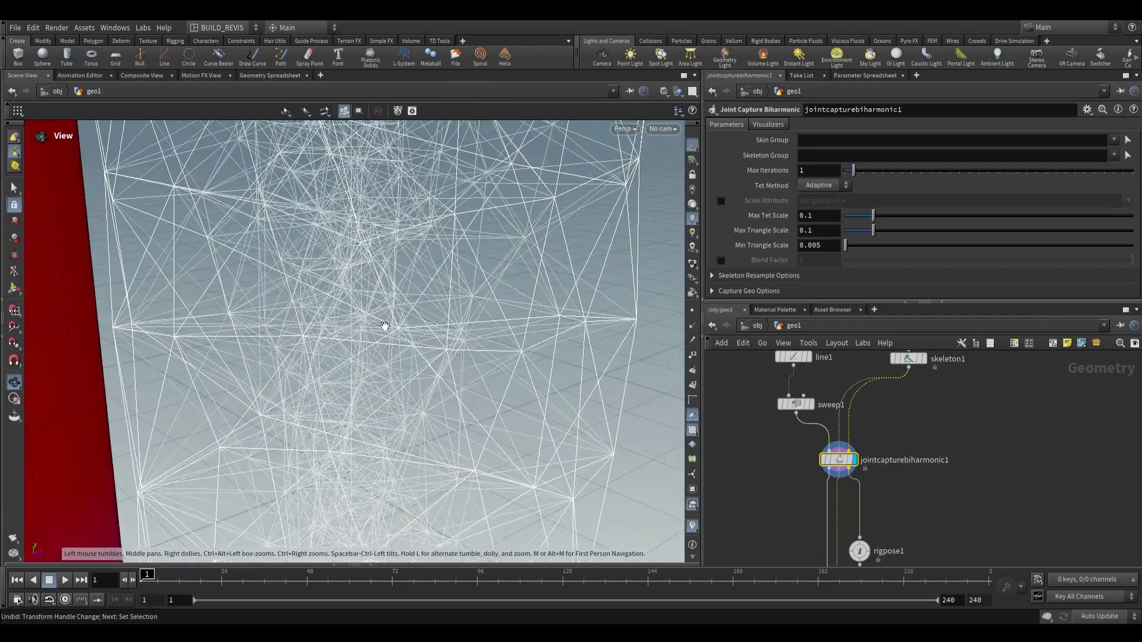
right_click_drag(432, 413, 333, 309)
scroll(882, 520, "up", 3)
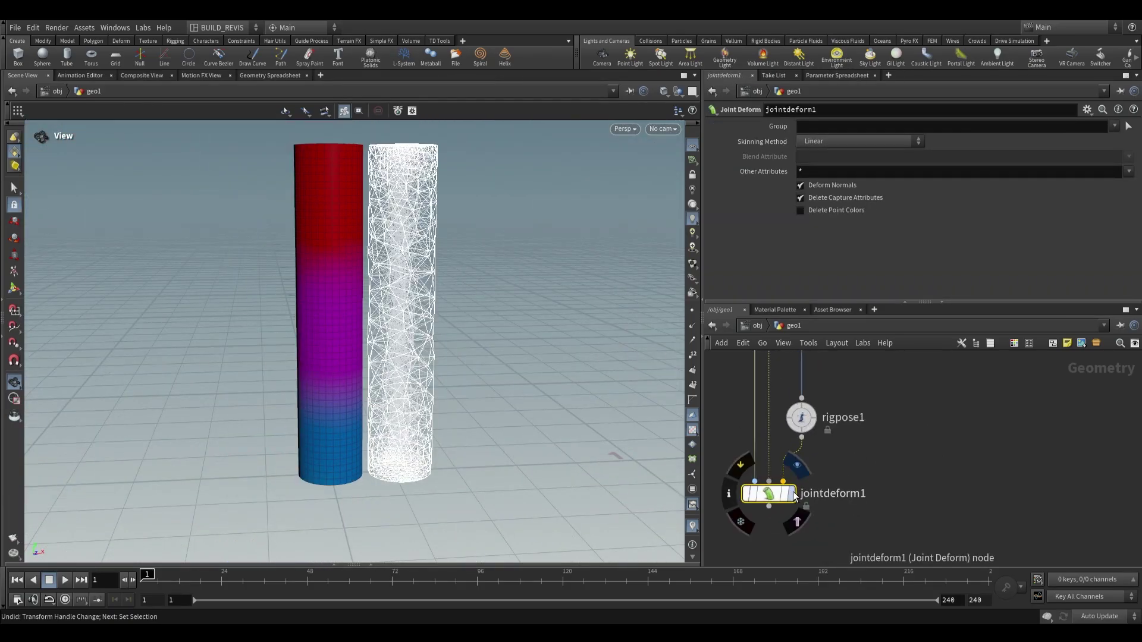
left_click(763, 501)
left_click_drag(404, 357, 333, 274)
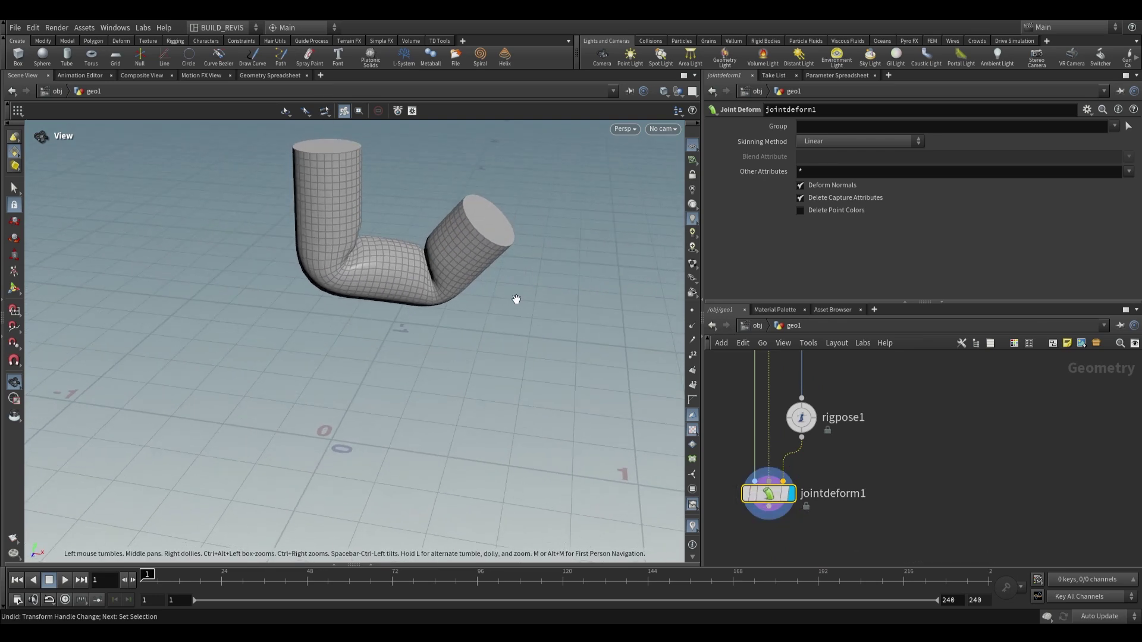
middle_click_drag(831, 399, 831, 544)
left_click(746, 406)
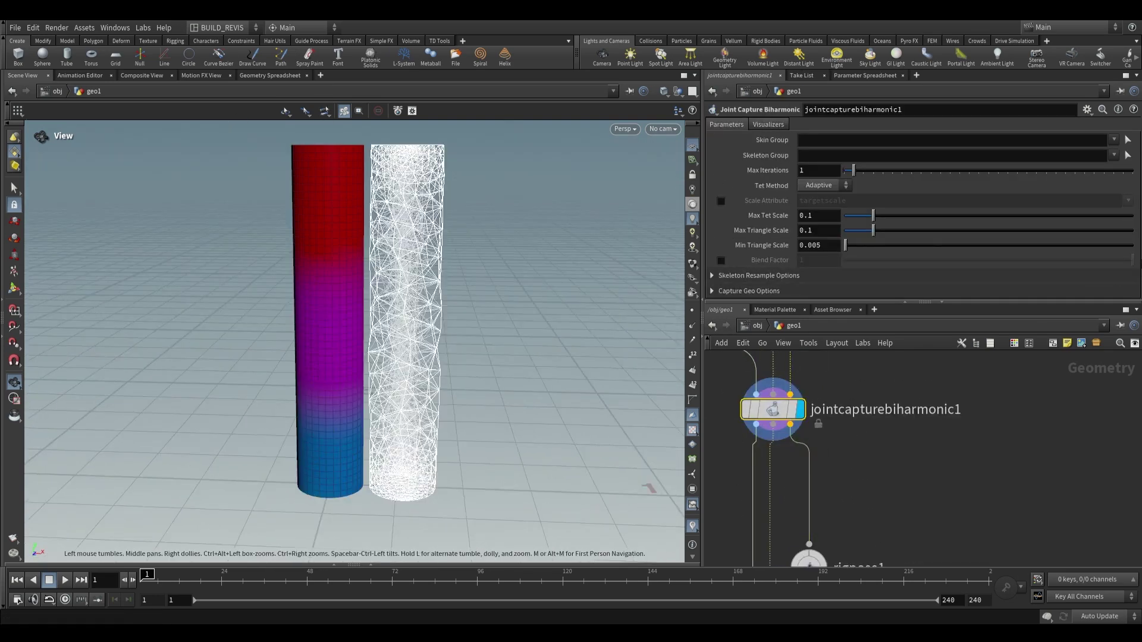
Try the Uniform tet method, orbit to compare, then revert to Adaptive
left_click_drag(538, 231, 413, 139)
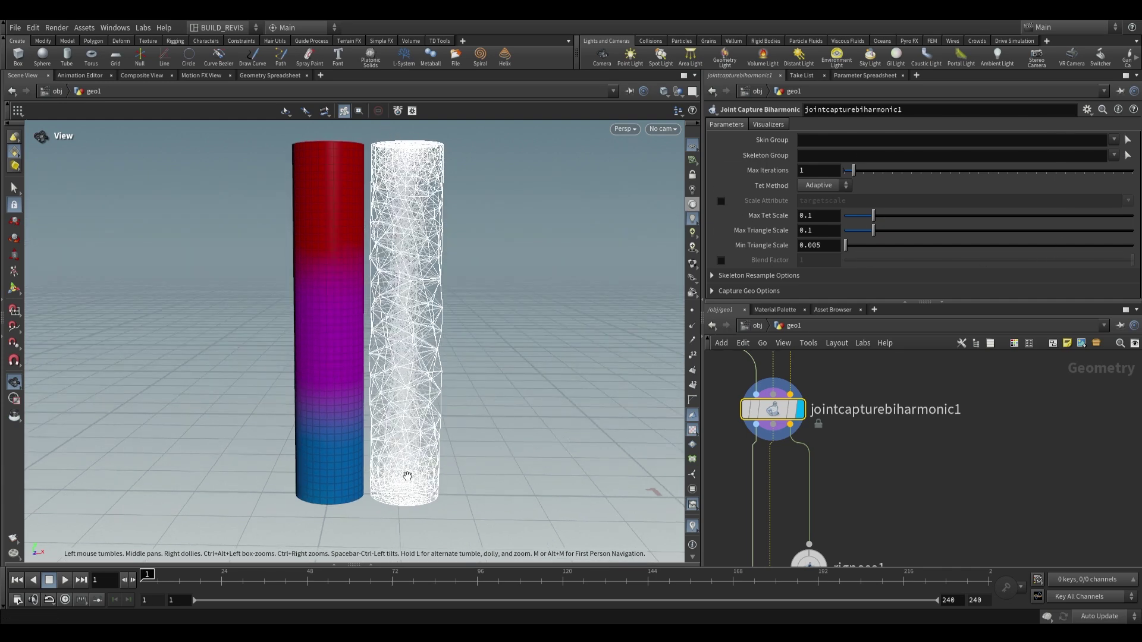
left_click(846, 187)
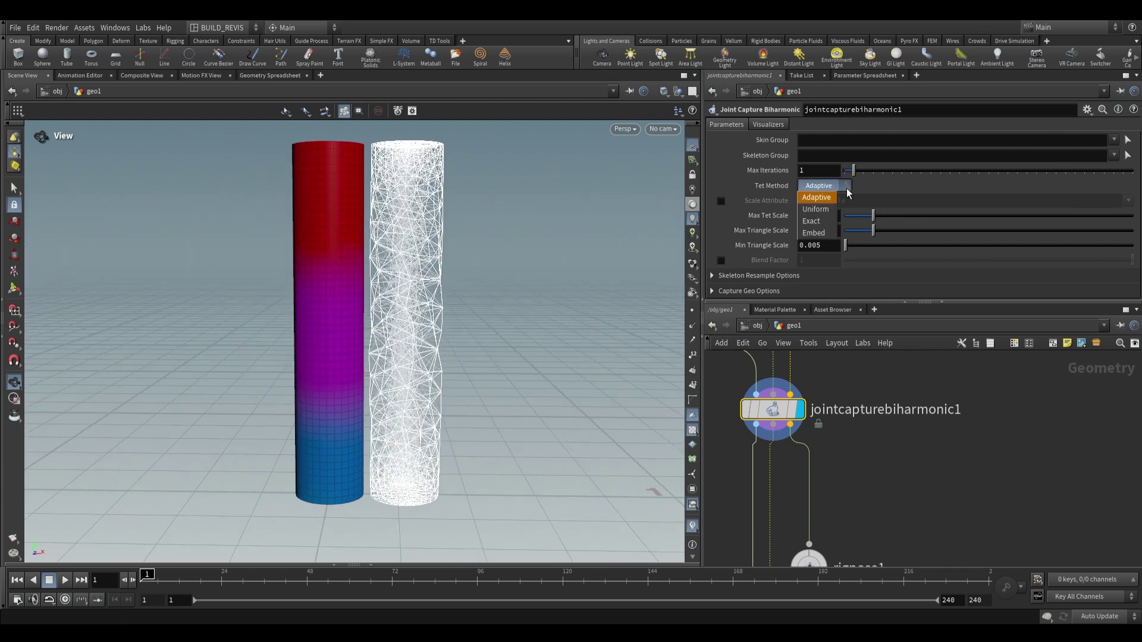
left_click(816, 209)
left_click_drag(487, 232, 434, 178)
left_click(827, 186)
left_click(816, 197)
scroll(327, 212, "up", 5)
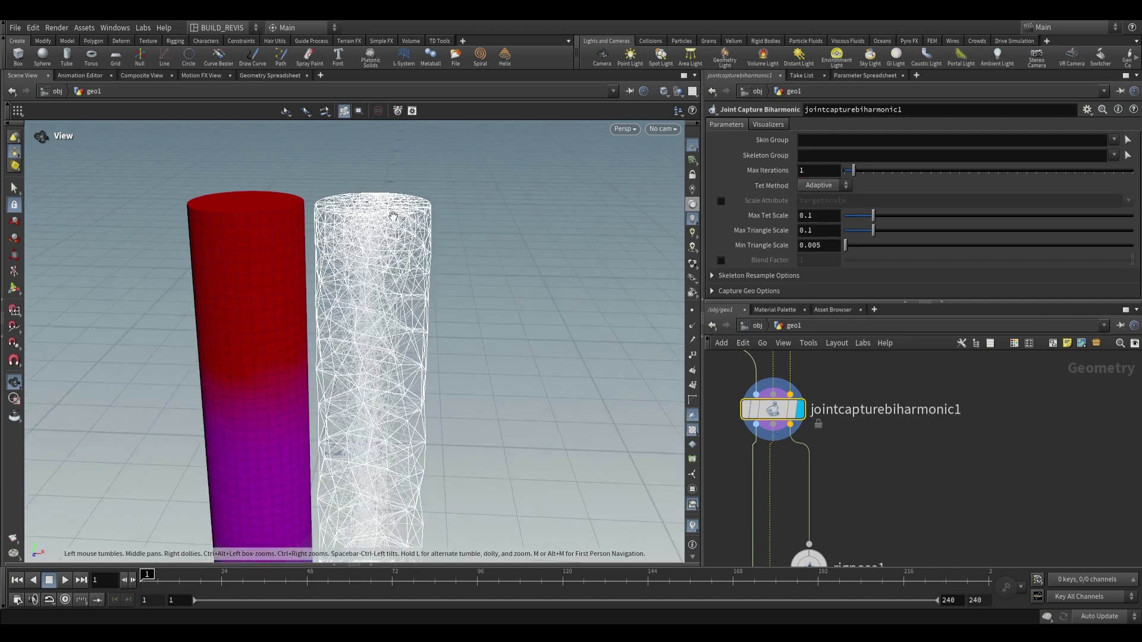
left_click_drag(327, 213, 344, 147)
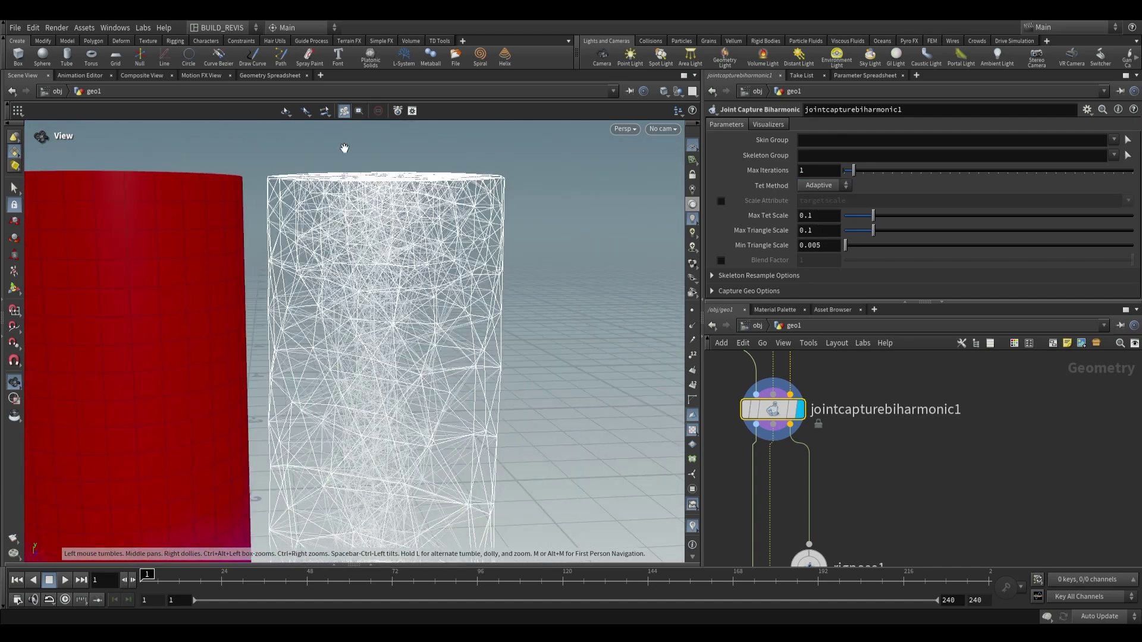
scroll(426, 333, "down", 6)
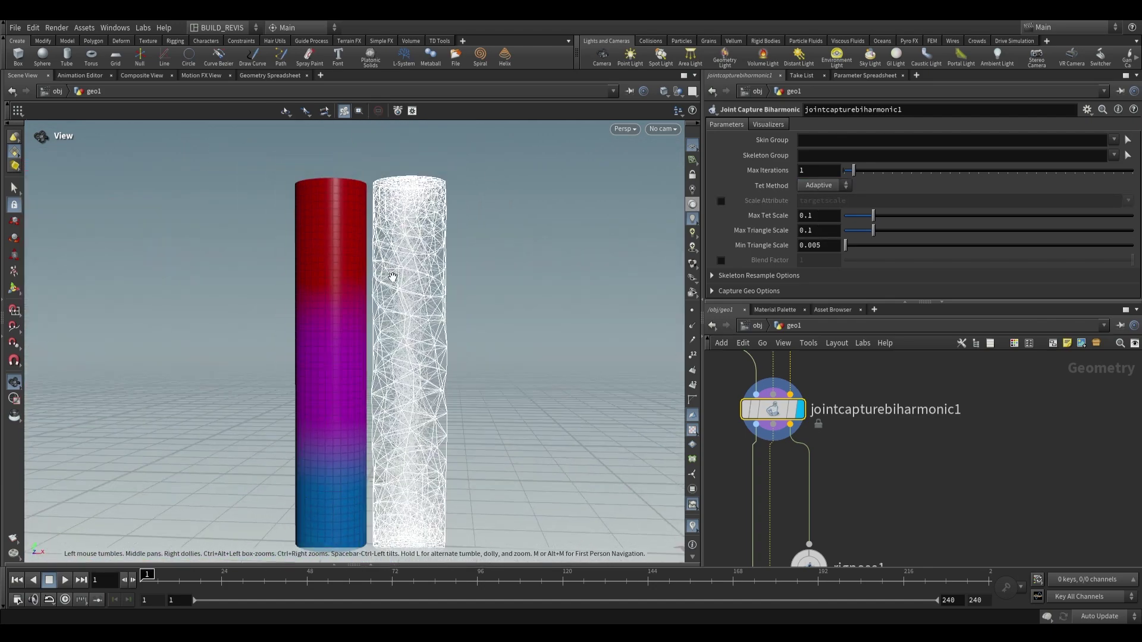
scroll(426, 333, "down", 2)
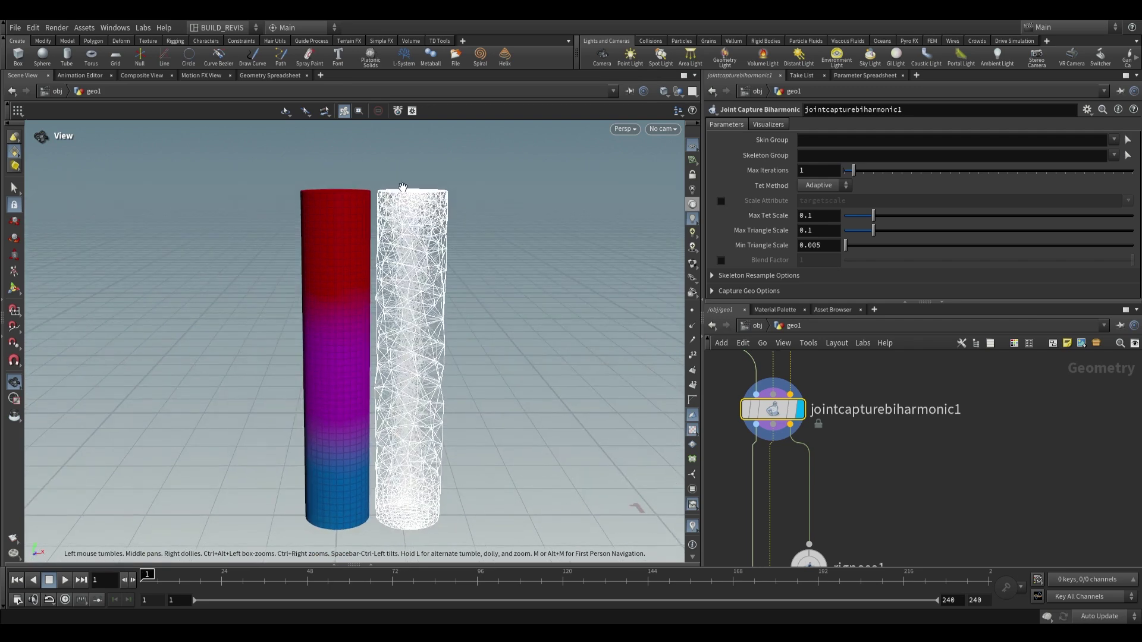
Switch the tet method to Uniform and set Uniform Scale to 0.05
left_click(823, 185)
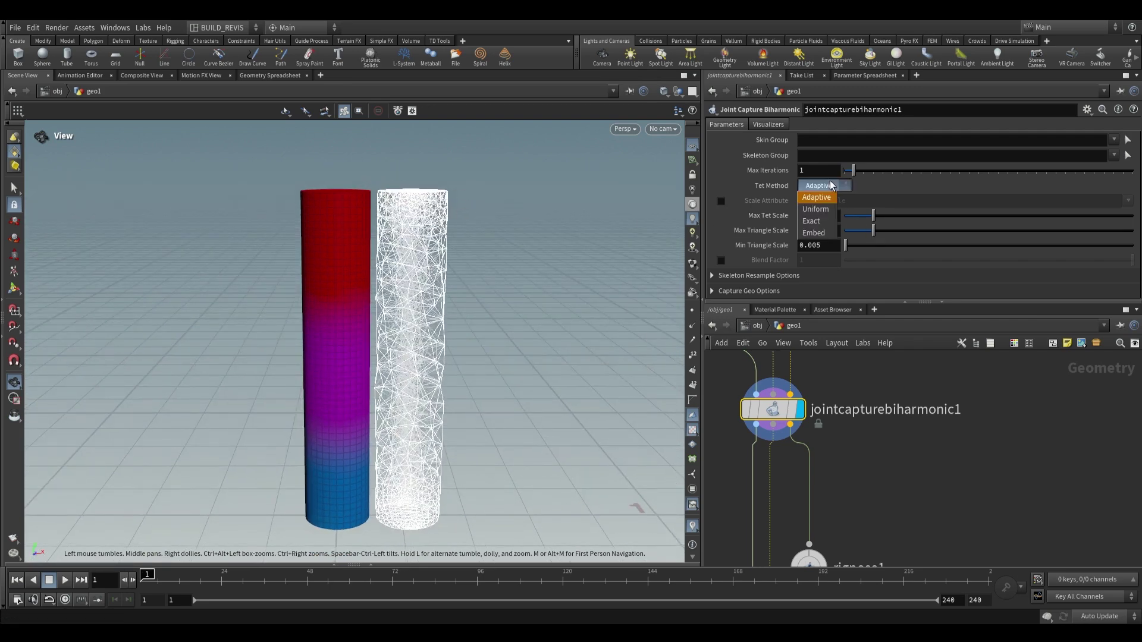
left_click(824, 214)
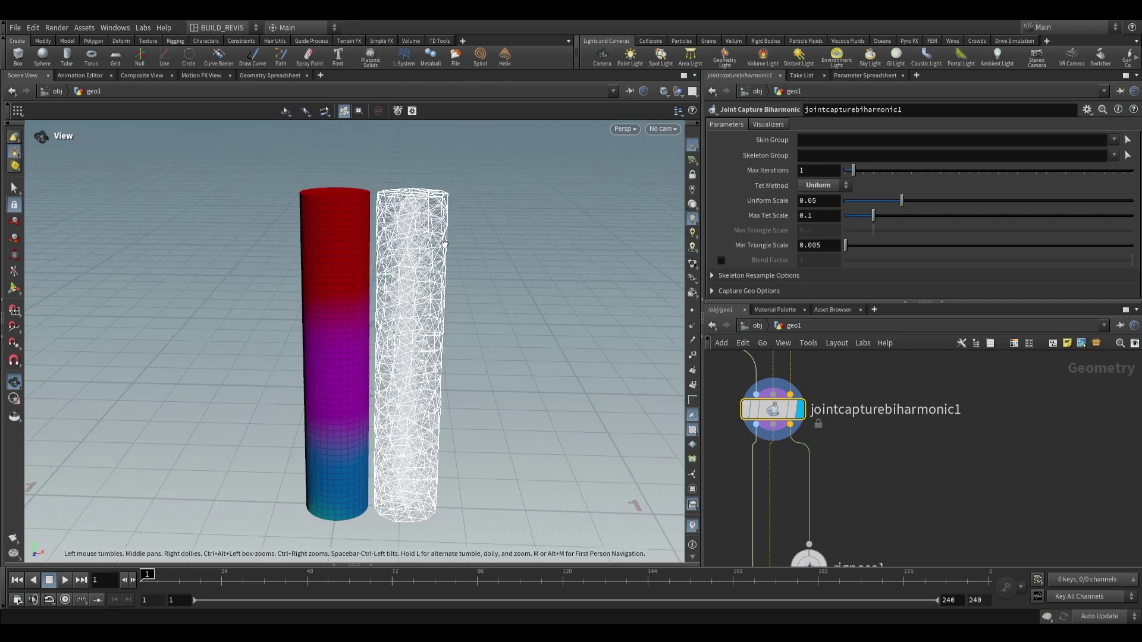
left_click_drag(903, 200, 954, 200)
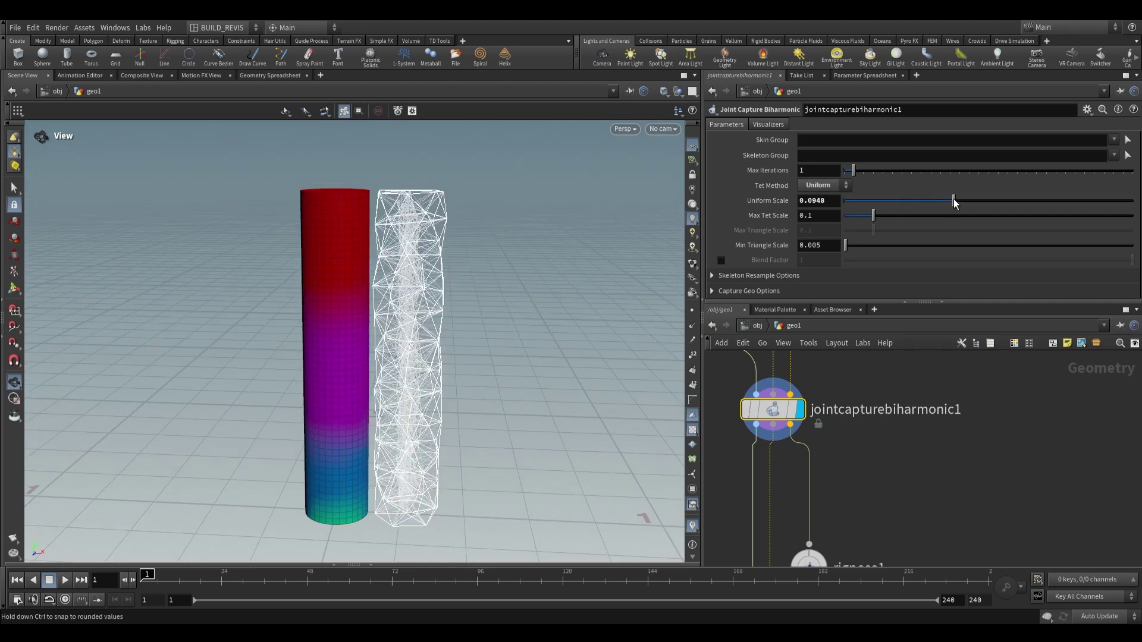
left_click_drag(476, 238, 423, 263)
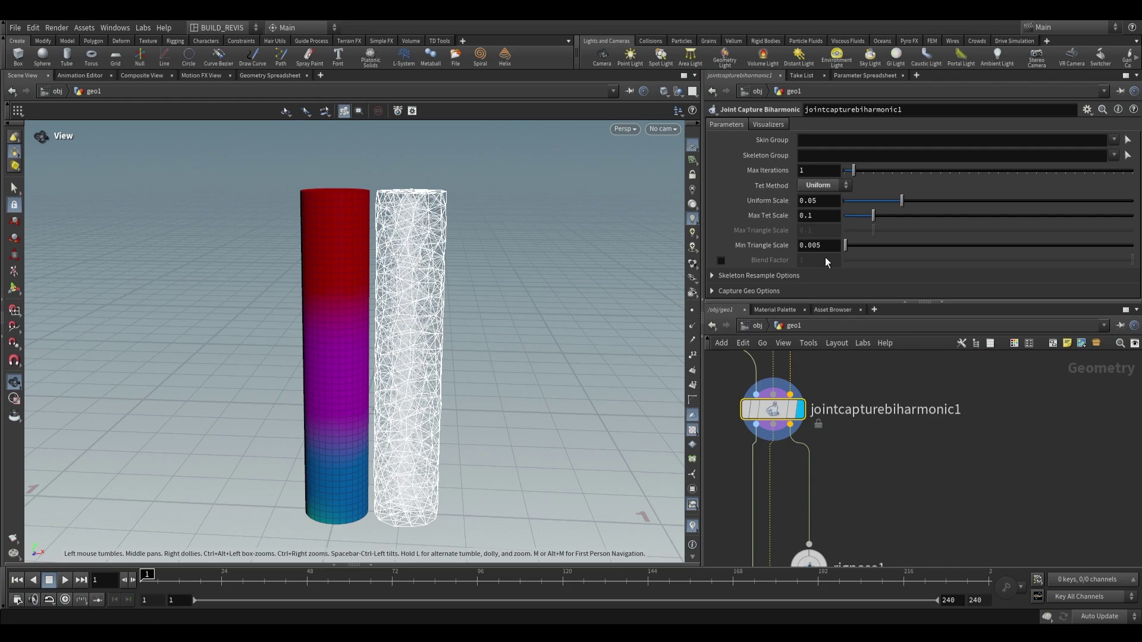
Switch the tet method to Exact and orbit to inspect the resulting mesh
left_click(824, 186)
left_click_drag(426, 247, 419, 218)
scroll(419, 219, "up", 5)
scroll(419, 219, "down", 10)
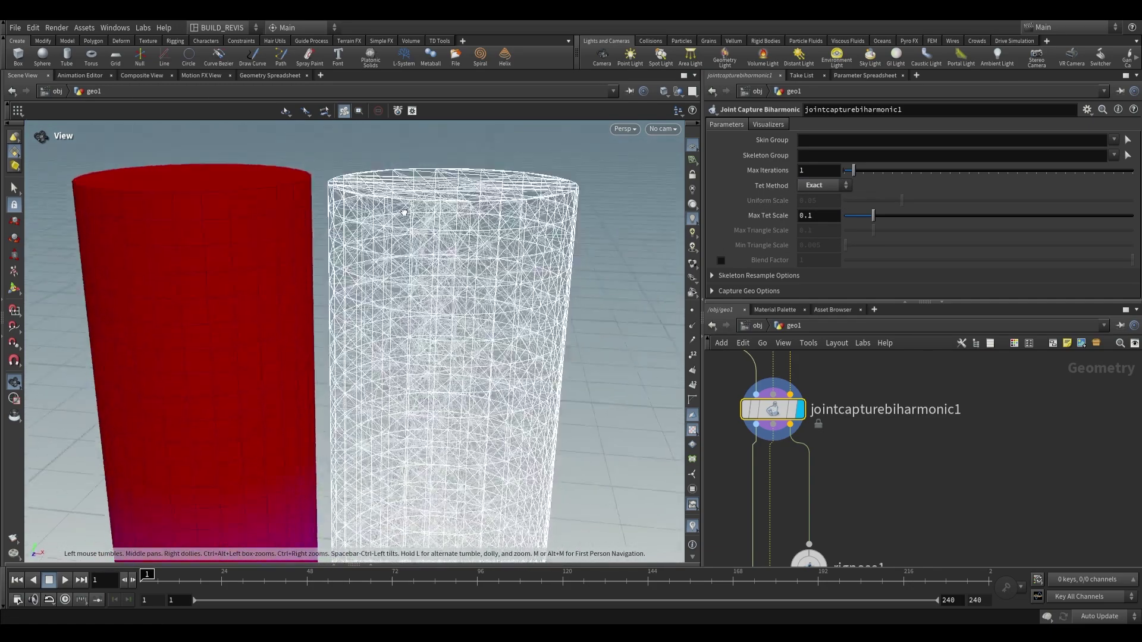
Switch the tet method to Embed and orbit around the cylinders to compare
left_click(833, 186)
left_click(814, 232)
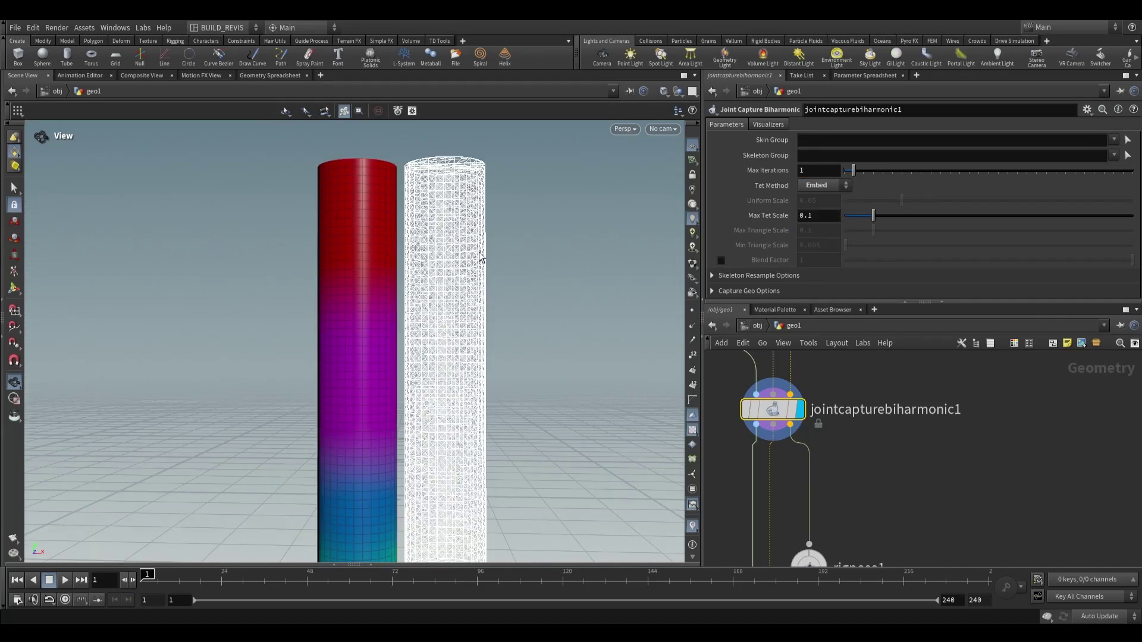
scroll(480, 257, "down", 3)
mouse_move(464, 253)
left_mouse_down()
mouse_move(449, 280)
mouse_move(466, 258)
left_mouse_up()
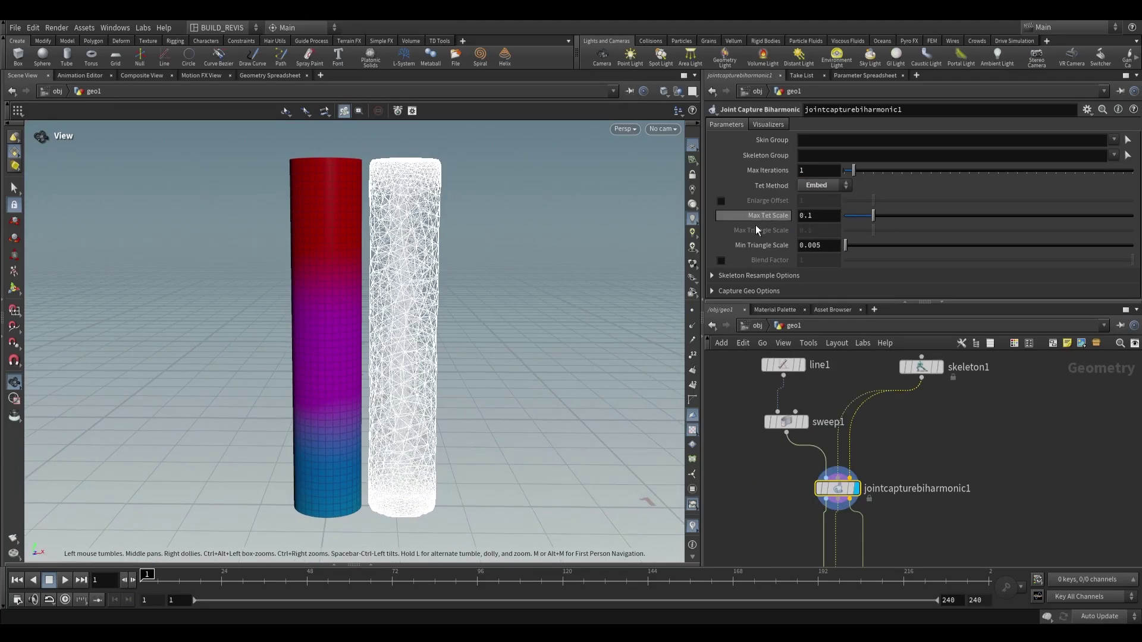
scroll(381, 260, "down", 2)
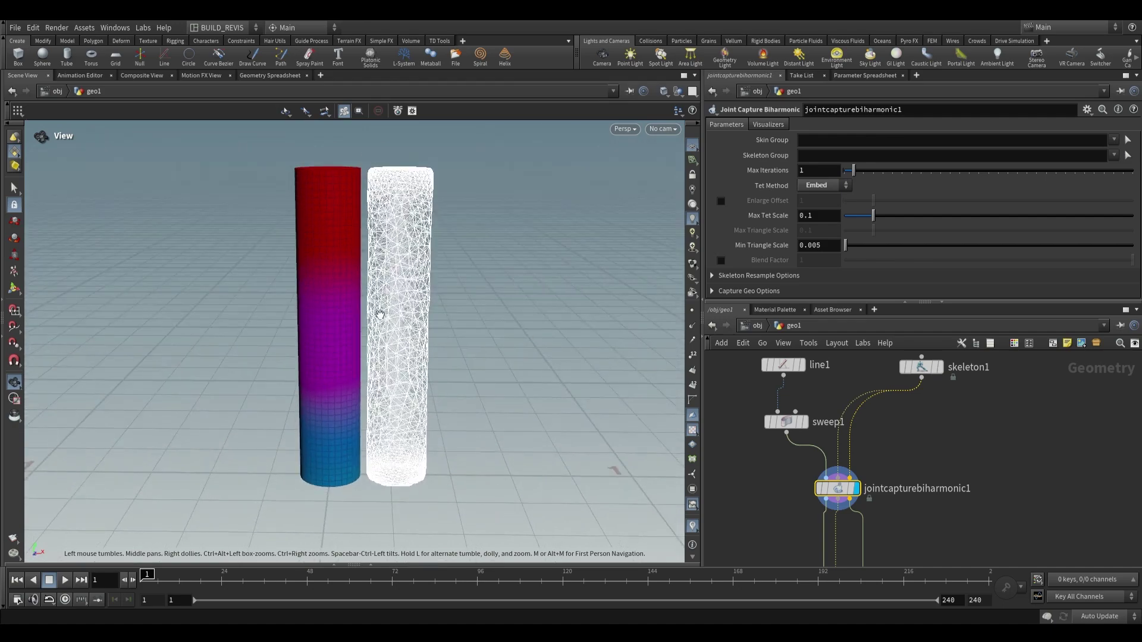
left_click_drag(380, 315, 378, 267)
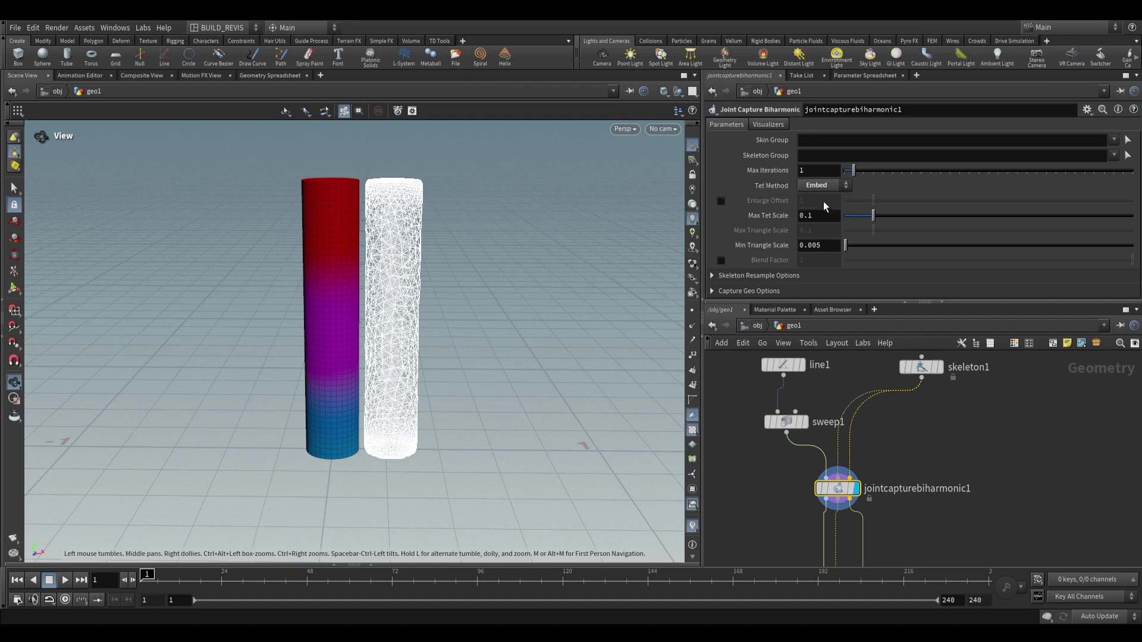
left_click_drag(429, 297, 344, 171)
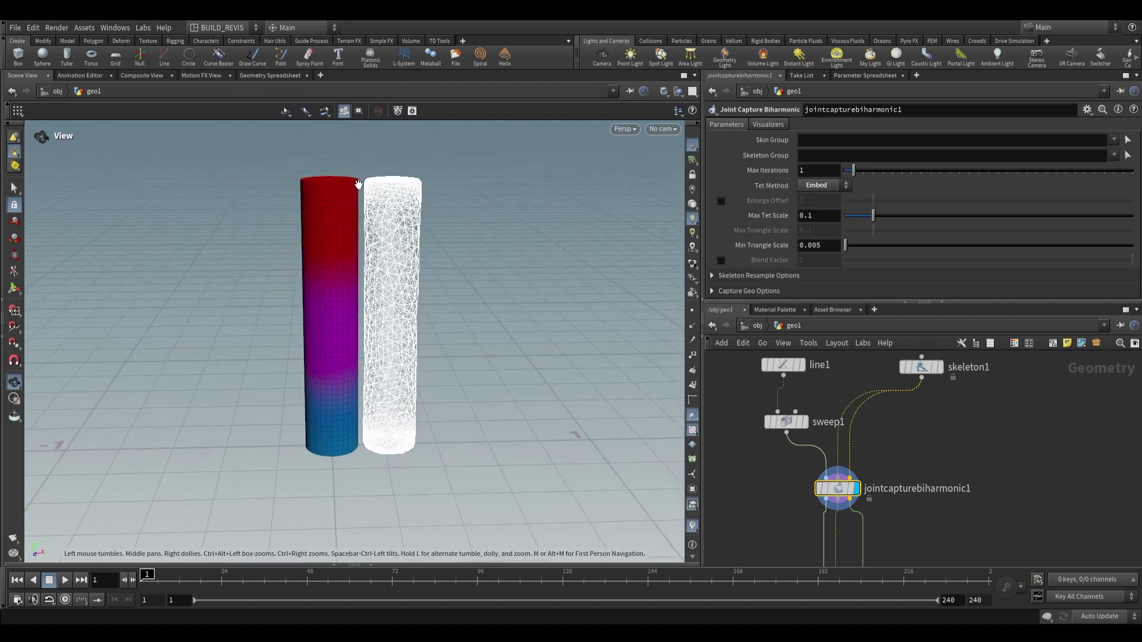
left_click_drag(525, 343, 436, 196)
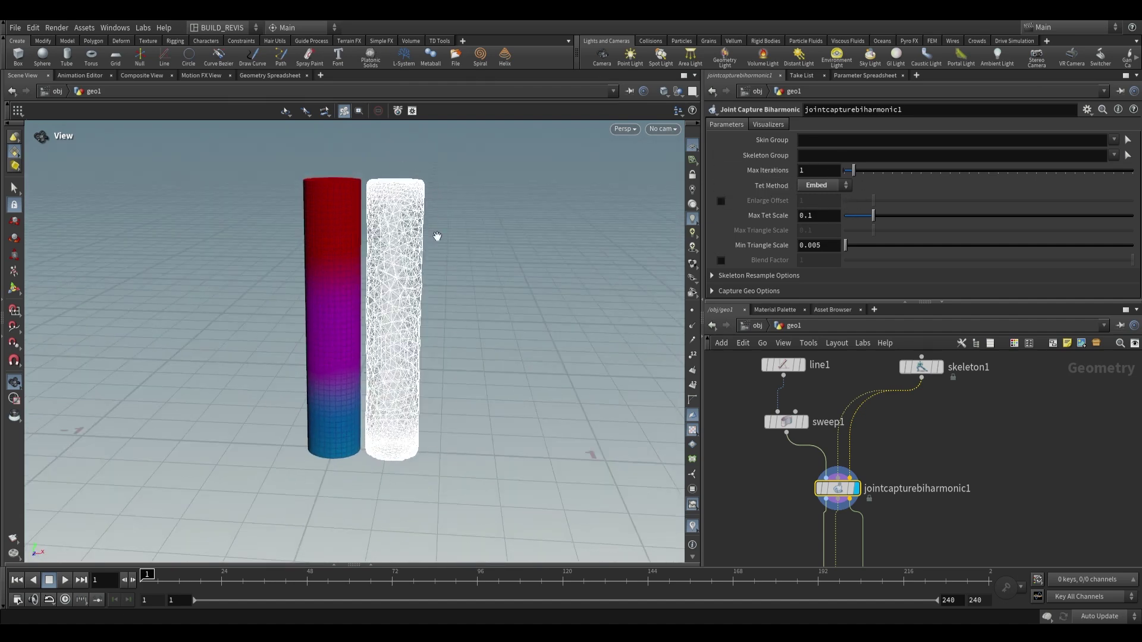
left_click_drag(439, 236, 421, 283)
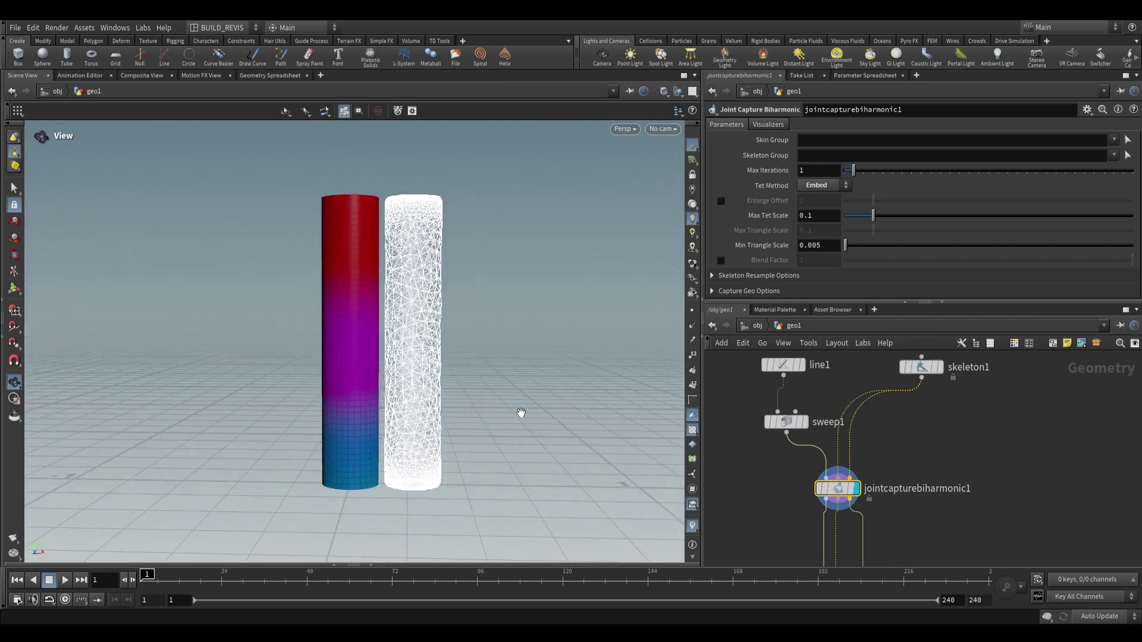
Return the tet method to Adaptive, with Max Tet and Triangle Scale at 0.1
middle_click_drag(918, 463, 891, 439)
left_click(824, 185)
left_click(802, 172)
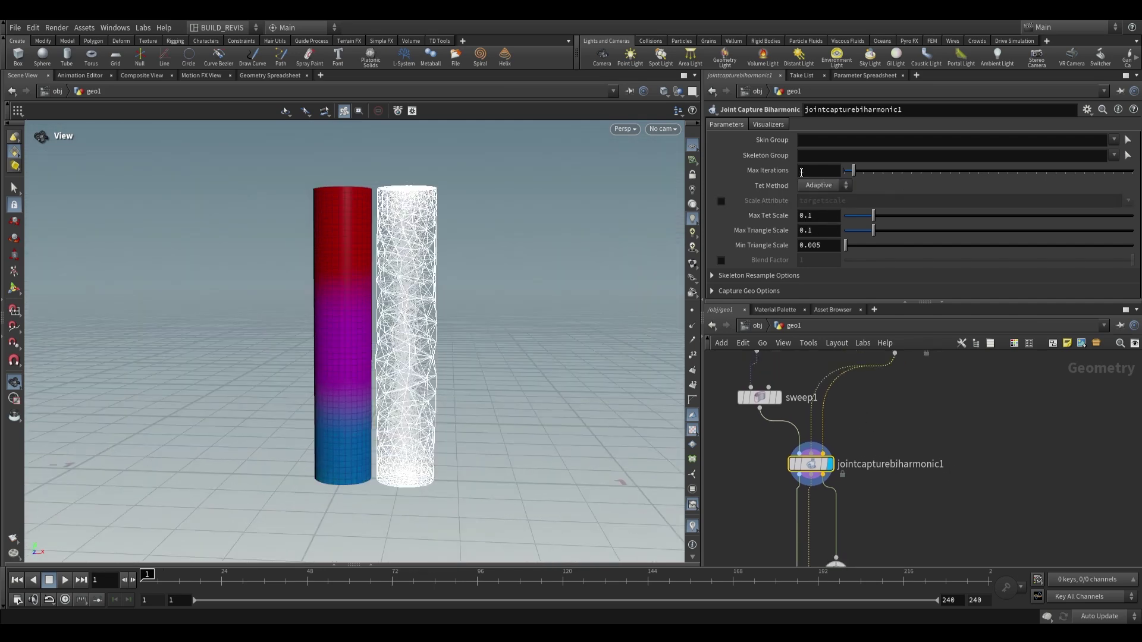
Set max iterations to 1, expand the skeleton resample options, and reveal line1 and skeleton1
type("1")
key("Return")
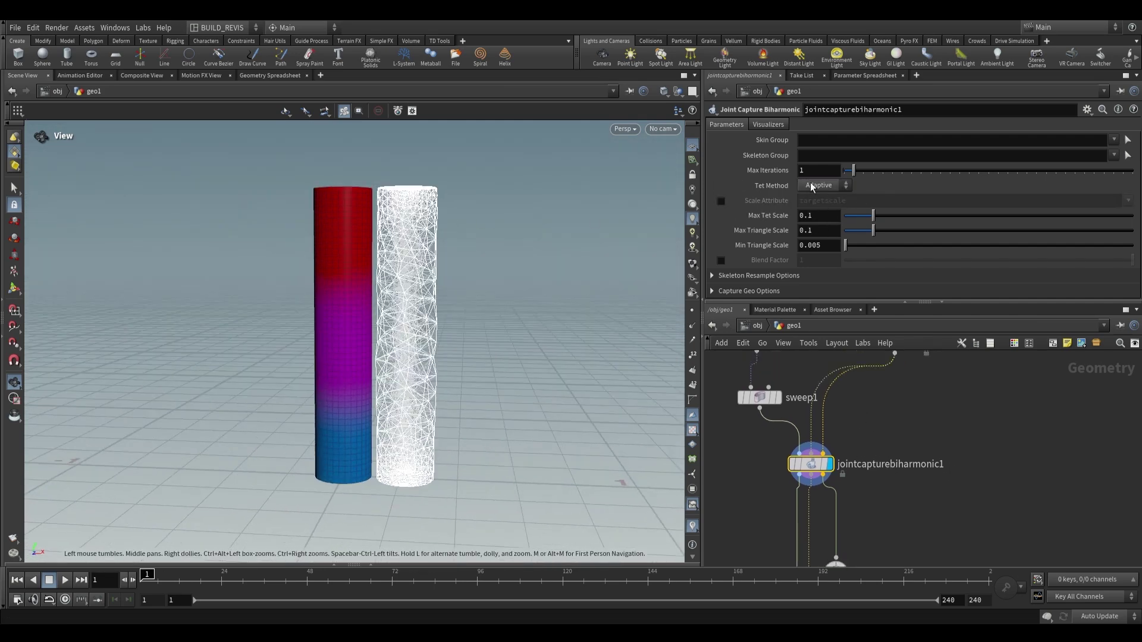
left_click(712, 275)
scroll(769, 266, "down", 2)
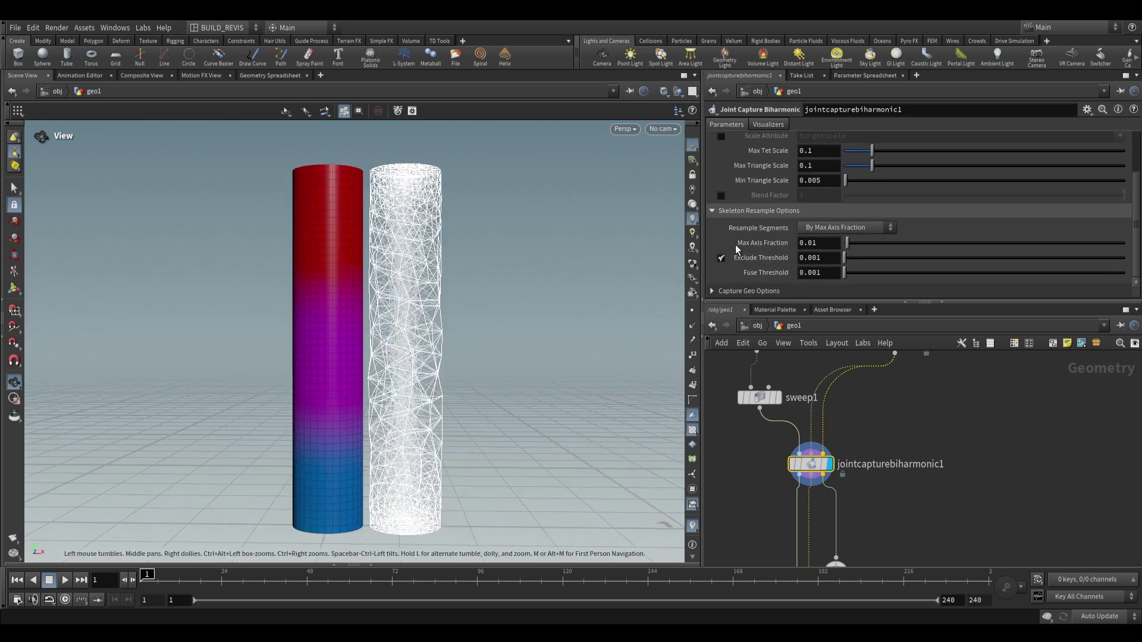
middle_click_drag(905, 374, 885, 389)
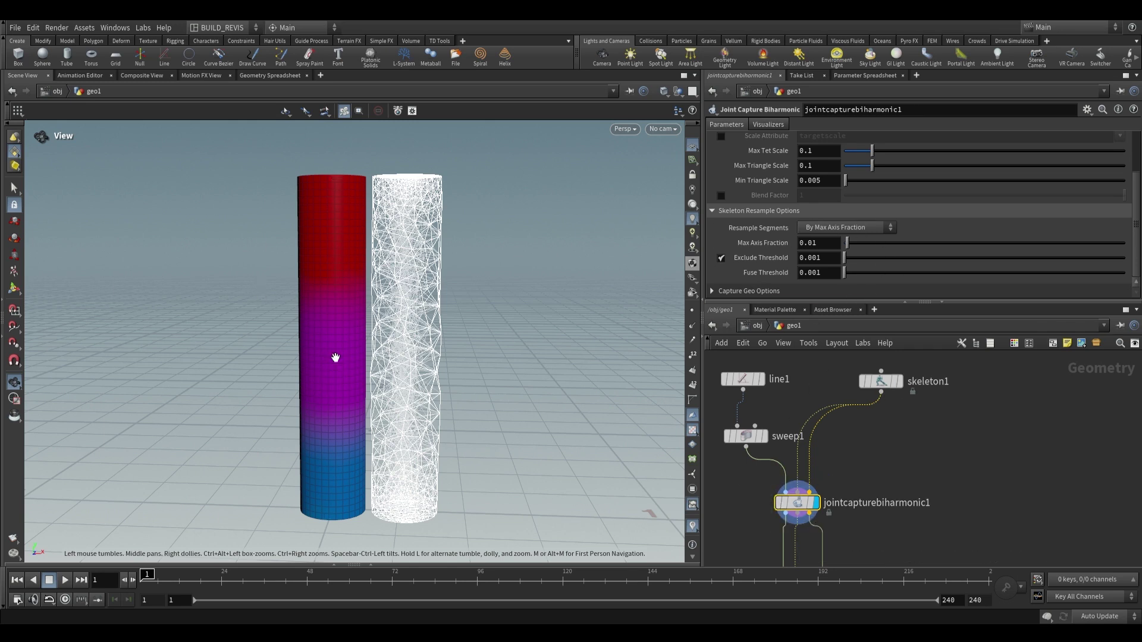
scroll(773, 262, "up", 3)
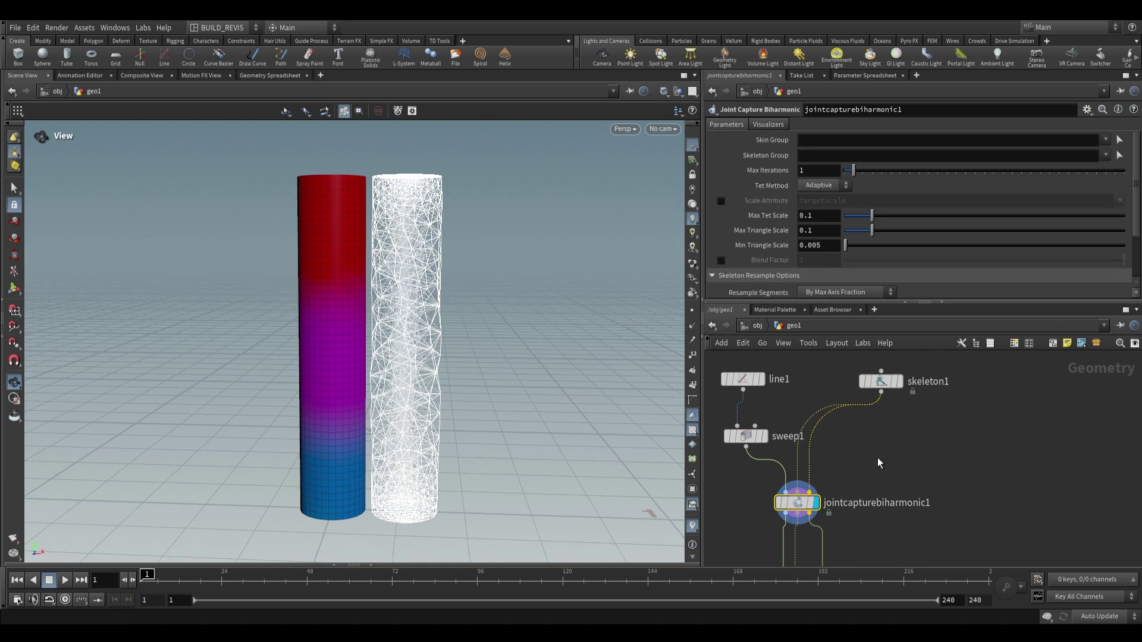
scroll(877, 458, "down", 3)
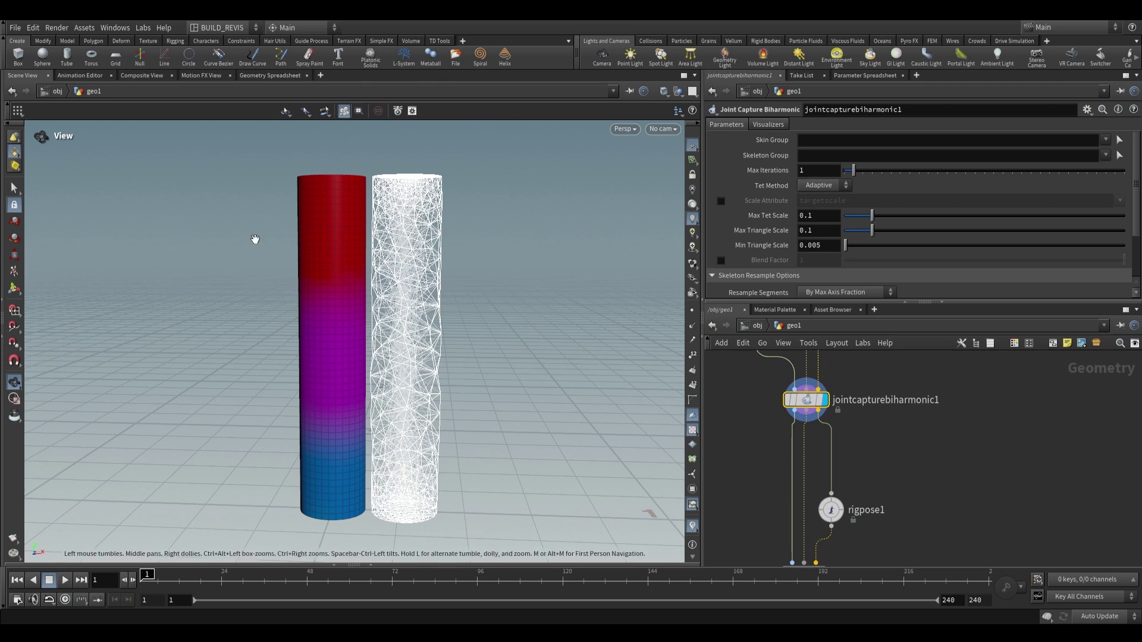
scroll(869, 417, "down", 2)
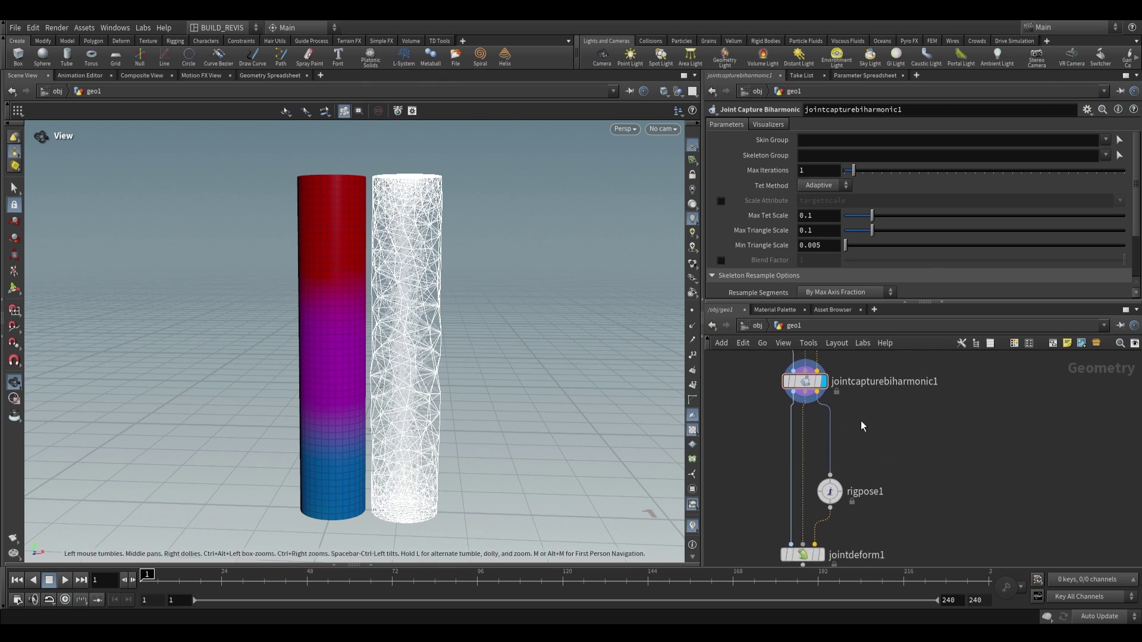
Display jointdeform1 and view the tube bent at its joints from several angles
left_click(824, 535)
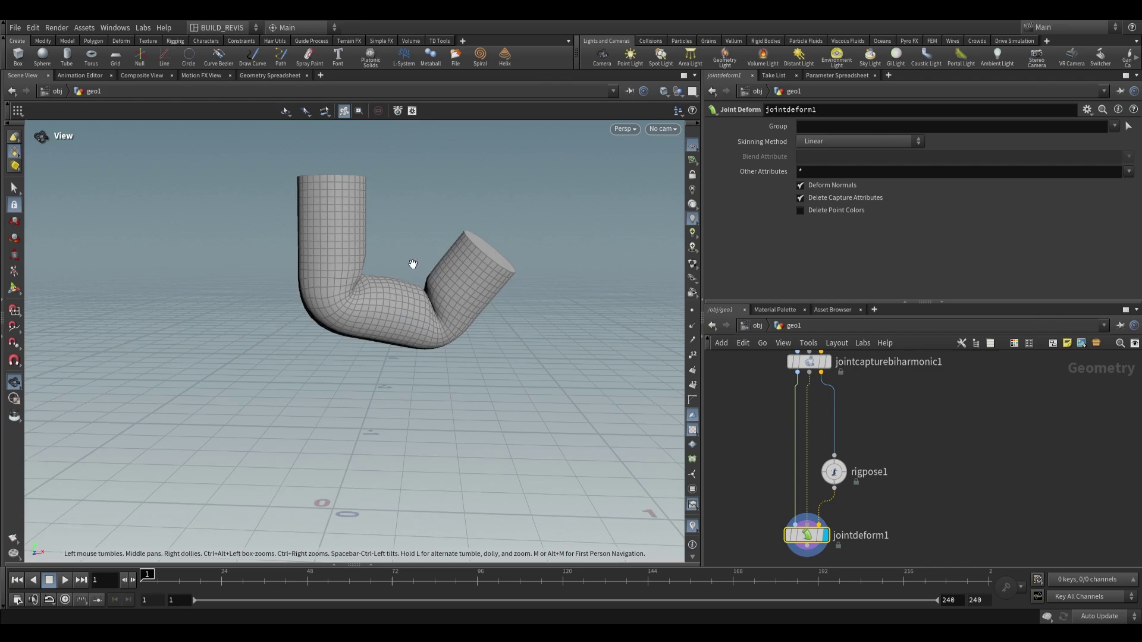
mouse_move(411, 262)
left_mouse_down()
mouse_move(324, 332)
mouse_move(391, 273)
left_mouse_up()
right_click_drag(391, 273, 363, 302)
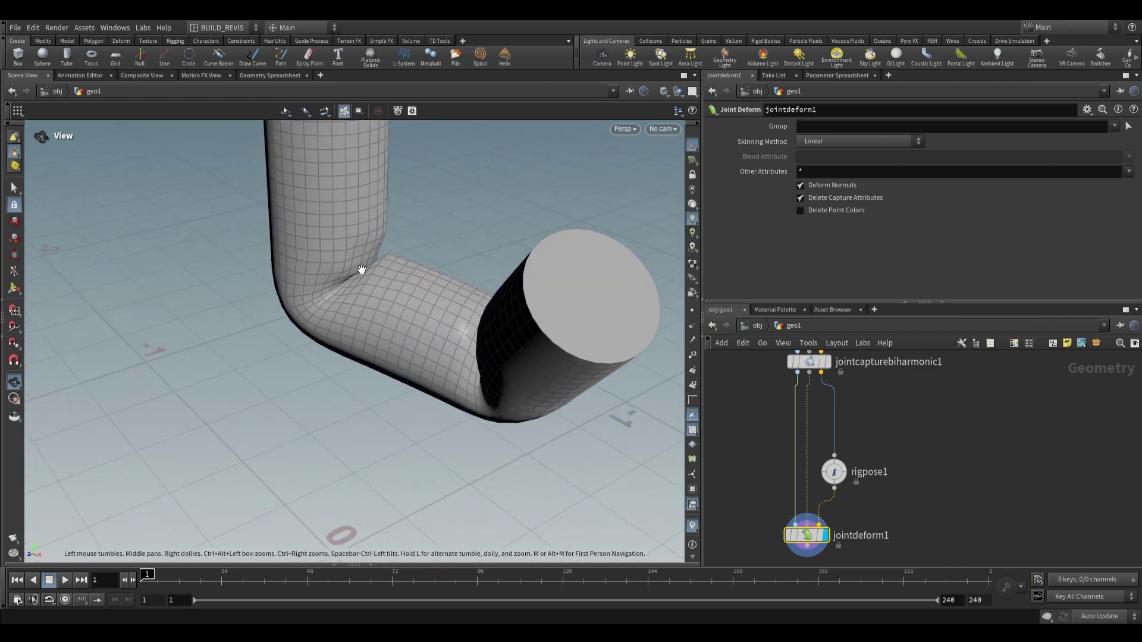
right_click_drag(400, 262, 461, 237)
left_click_drag(461, 237, 378, 317)
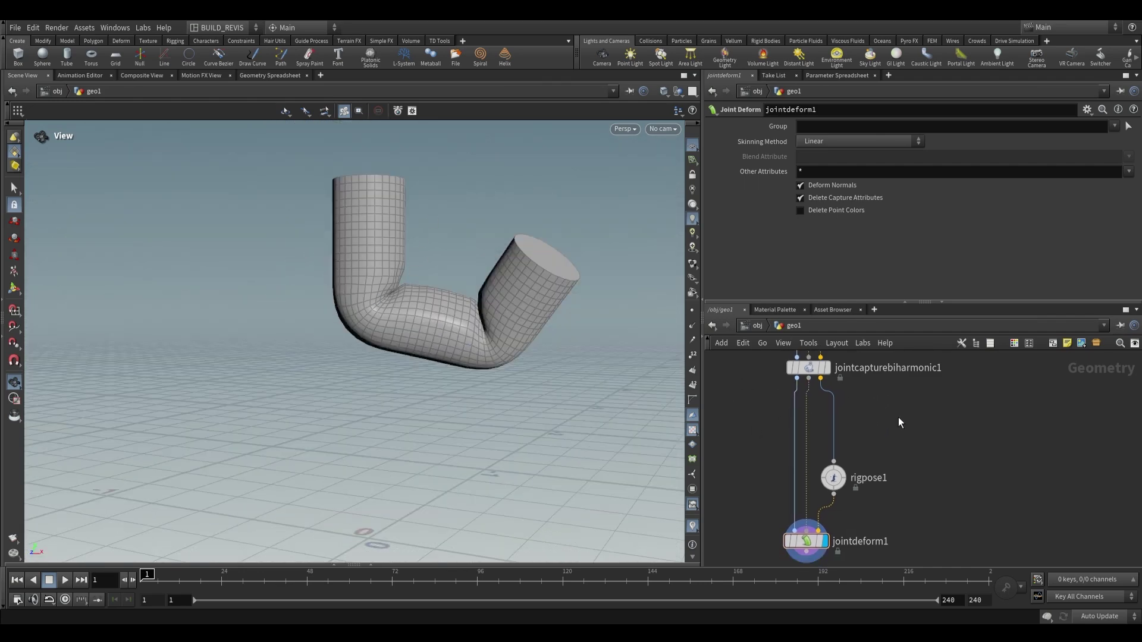
key("Tab")
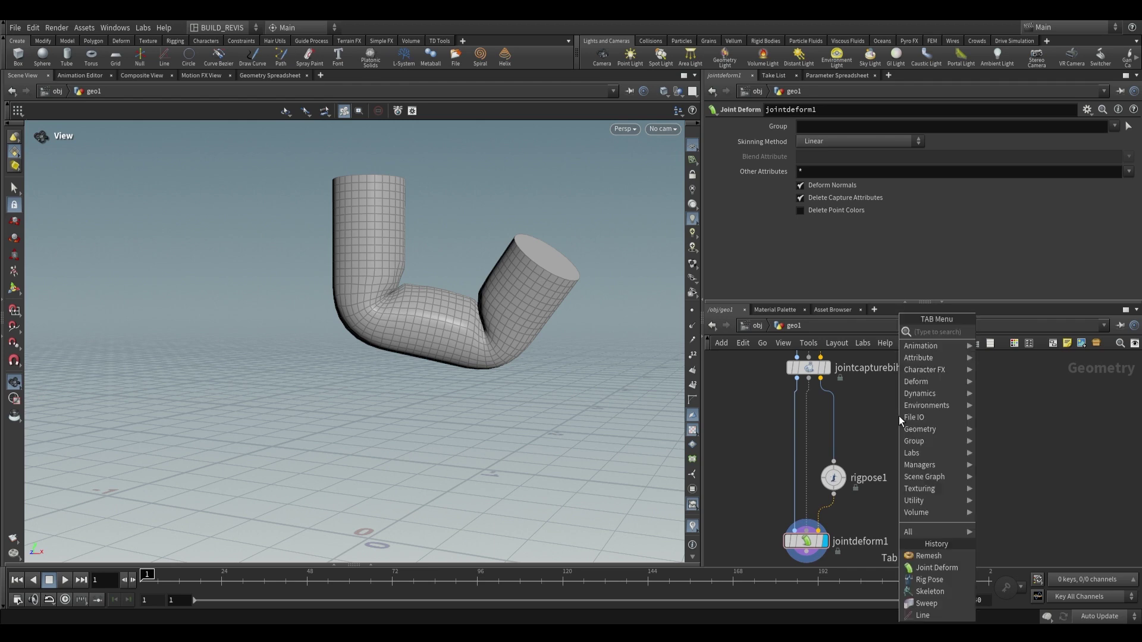
Insert a Joint Capture Paint node after the biharmonic capture and enter its paint state
type("joint ca")
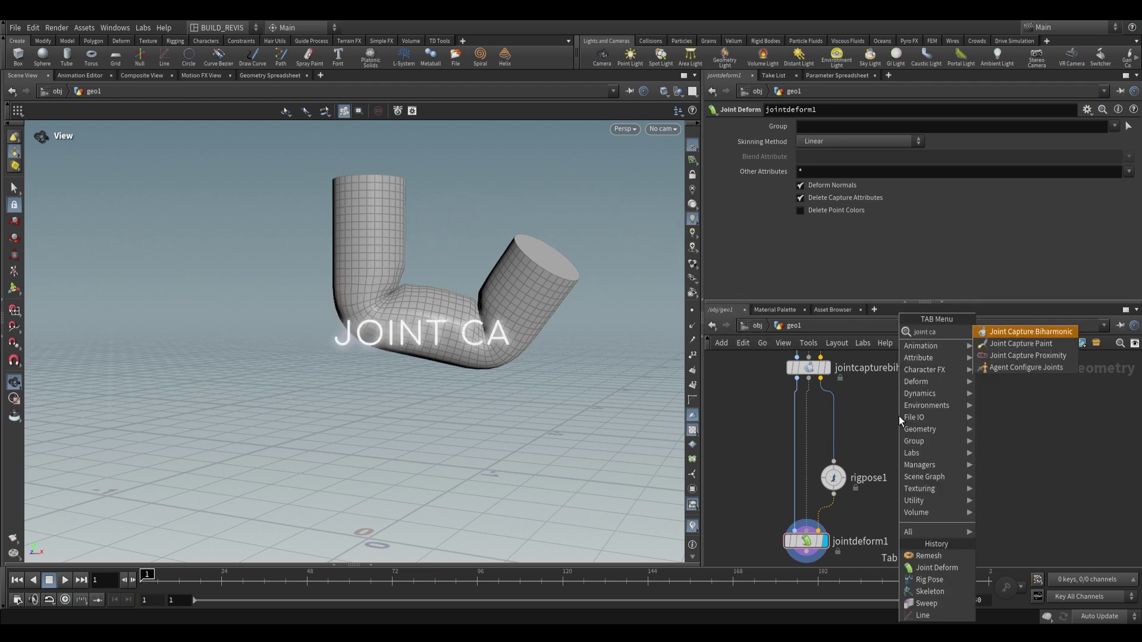
left_click(1021, 343)
left_click(809, 412)
left_click(827, 411)
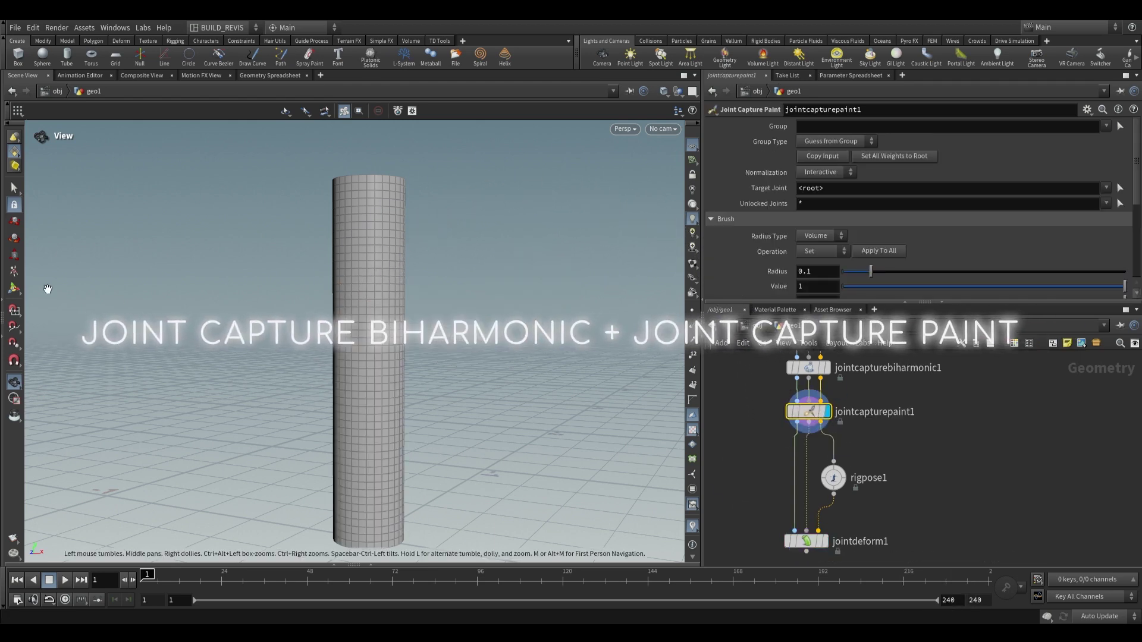
key("Return")
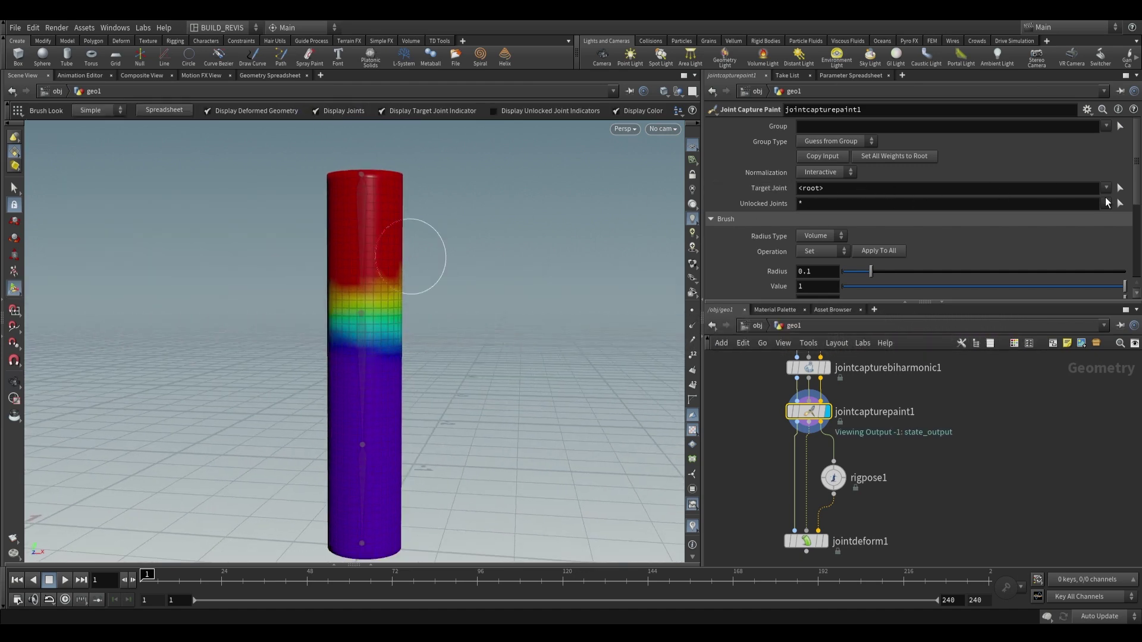
Switch the target joint to point_0, then to point_1, tumbling to inspect the weights
left_click(1107, 188)
left_click(1082, 206)
key("Escape")
mouse_move(431, 266)
left_mouse_down()
mouse_move(412, 222)
mouse_move(320, 231)
left_mouse_up()
key("Return")
left_click(1106, 188)
left_click(1092, 208)
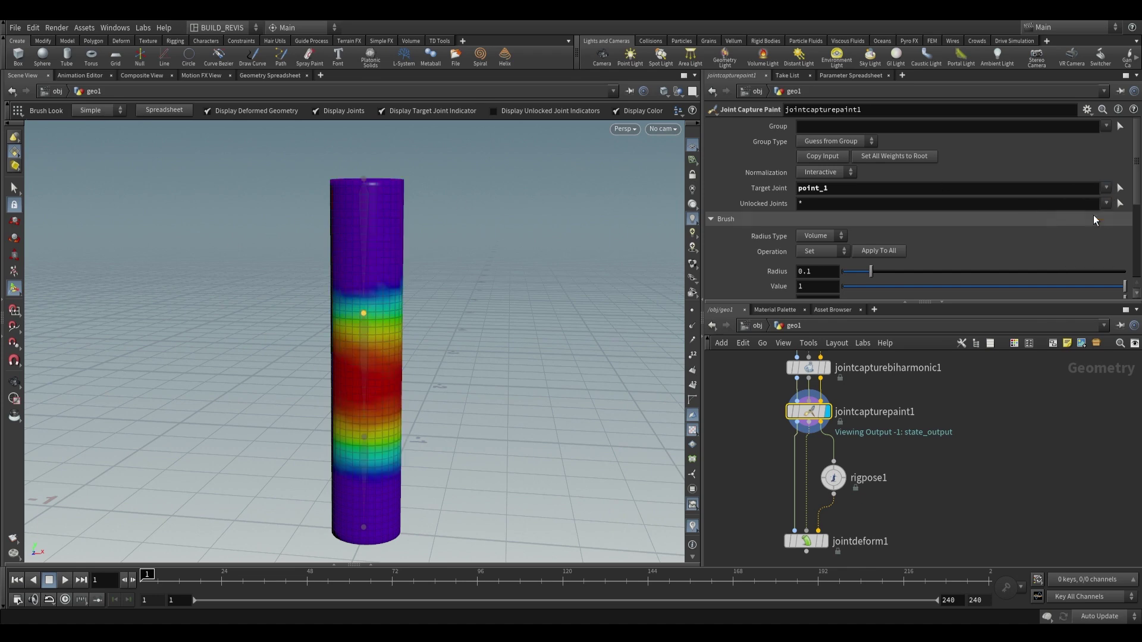
key("Escape")
mouse_move(510, 371)
left_mouse_down()
mouse_move(415, 285)
mouse_move(381, 310)
mouse_move(359, 301)
mouse_move(365, 343)
mouse_move(380, 351)
left_mouse_up()
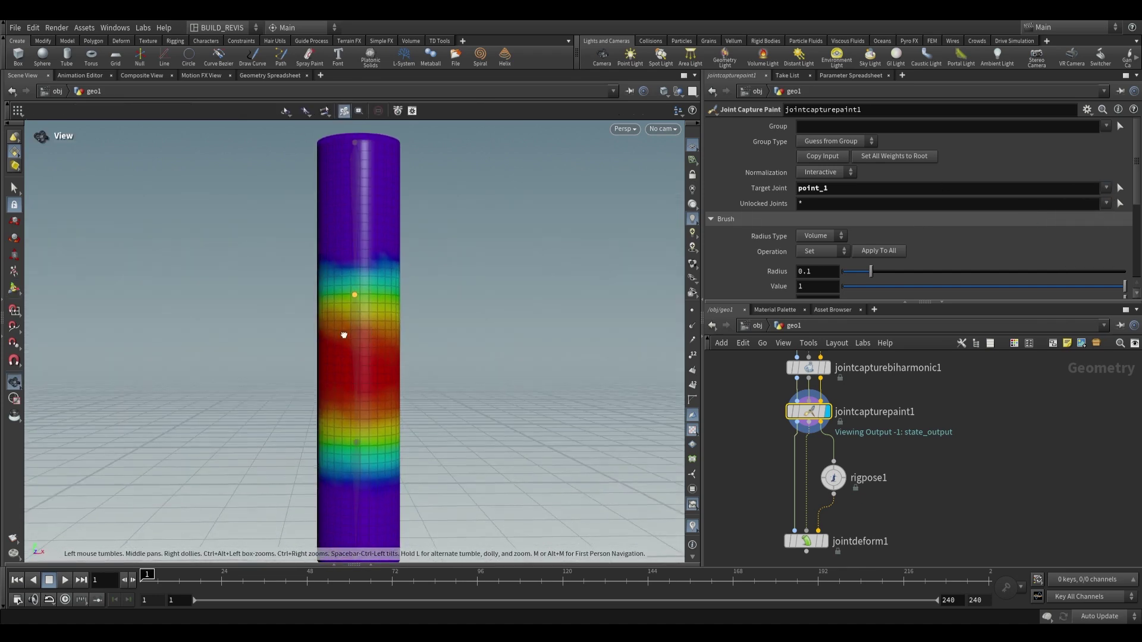
key("Return")
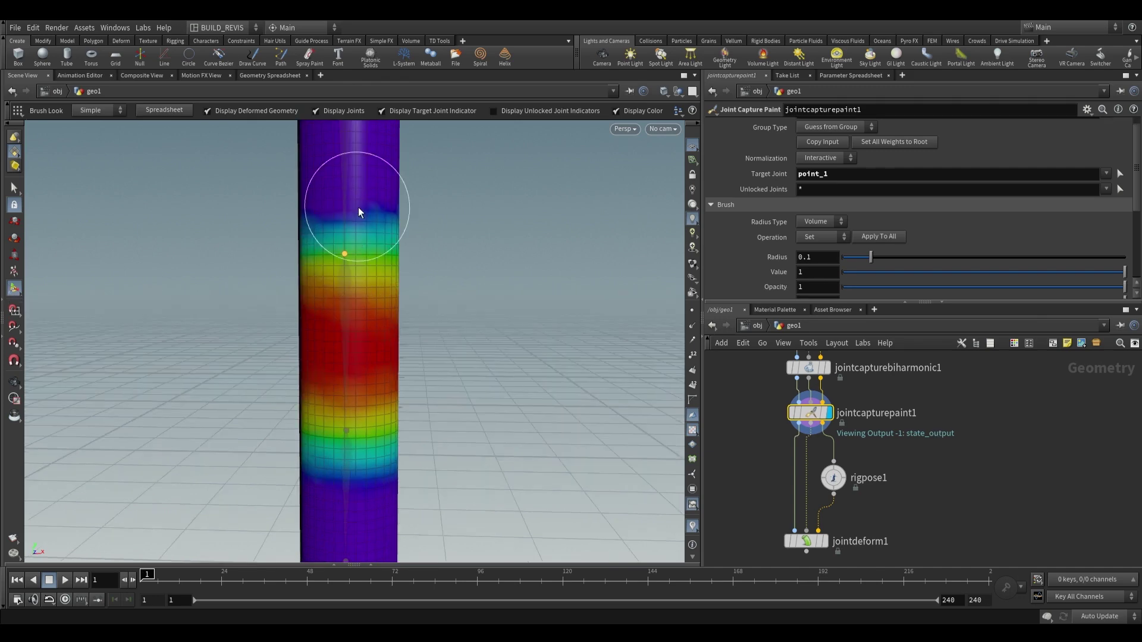
Paint full point_1 weight across a wide middle band of the cylinder
left_click(825, 540)
left_click(827, 413)
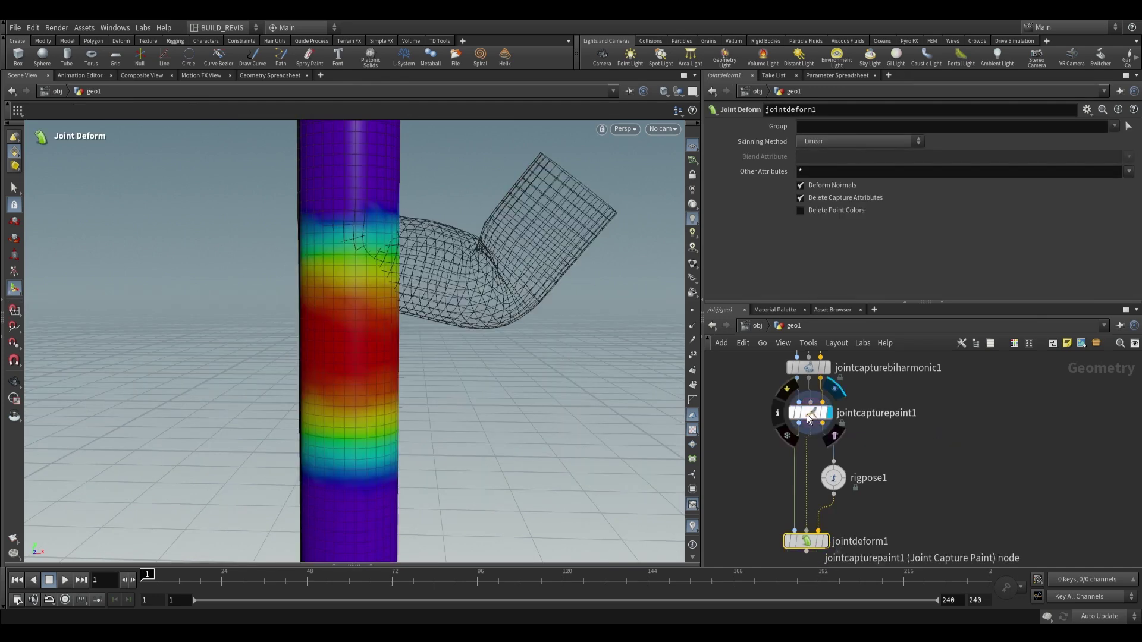
mouse_move(319, 322)
left_mouse_down()
mouse_move(457, 334)
mouse_move(340, 319)
mouse_move(433, 319)
mouse_move(384, 316)
left_mouse_up()
middle_click_drag(383, 319, 413, 351)
mouse_move(413, 351)
left_mouse_down()
mouse_move(338, 365)
mouse_move(373, 376)
mouse_move(363, 411)
left_mouse_up()
Check the resulting bend on jointdeform1, then display the painted capture weights again
left_click(826, 540)
left_click(808, 539)
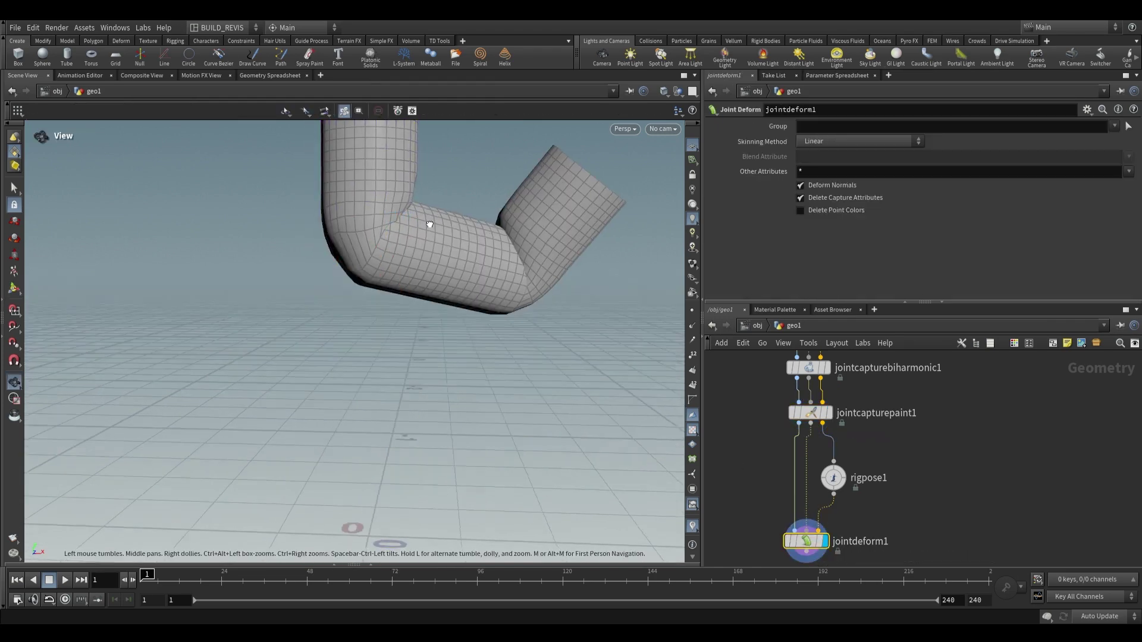
left_click_drag(428, 225, 390, 275)
key("Return")
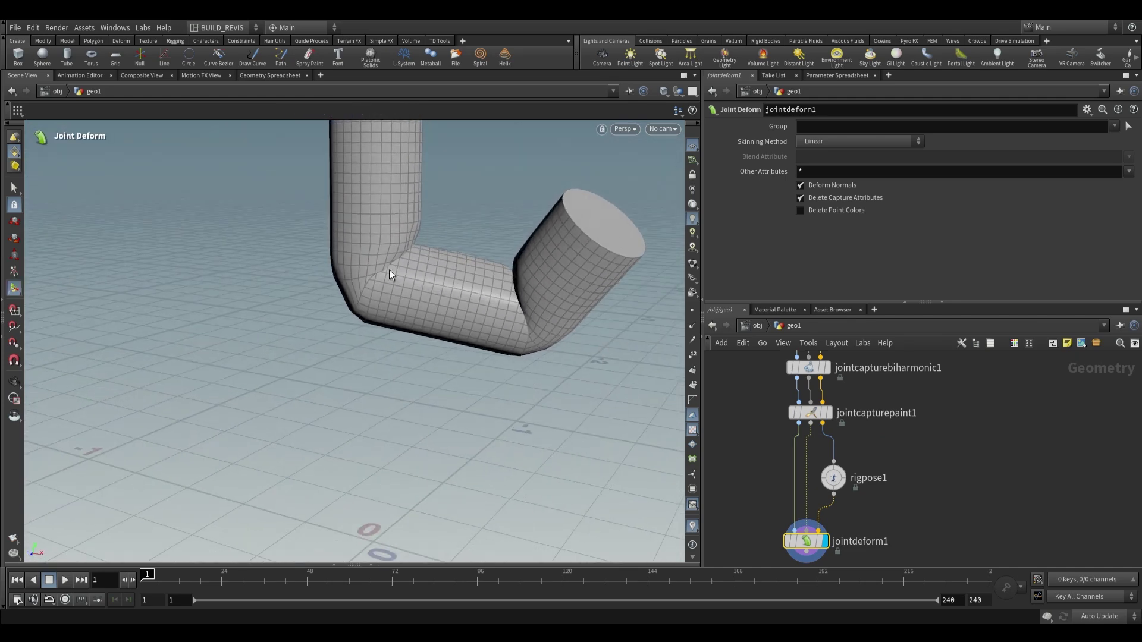
left_click(829, 412)
Set the target joint to point_2 and paint full weight on the lower cylinder
left_click(809, 412)
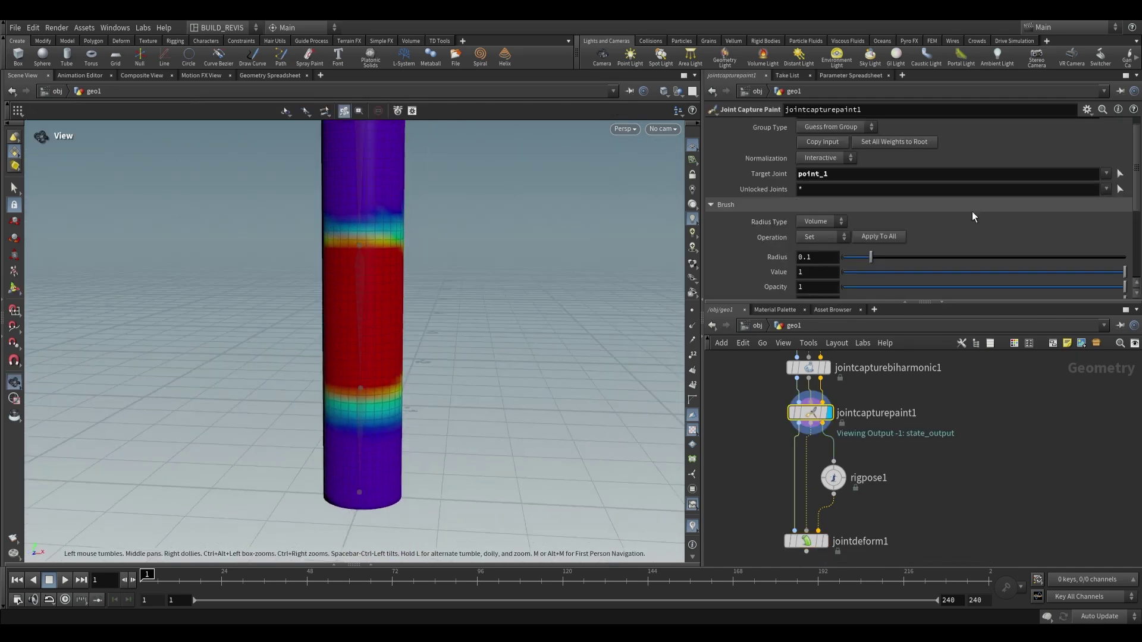
left_click(1106, 173)
left_click(1088, 215)
key("Escape")
mouse_move(431, 392)
left_mouse_down()
mouse_move(439, 365)
mouse_move(299, 429)
mouse_move(316, 439)
mouse_move(301, 408)
left_mouse_up()
key("Return")
middle_click_drag(945, 524, 935, 461)
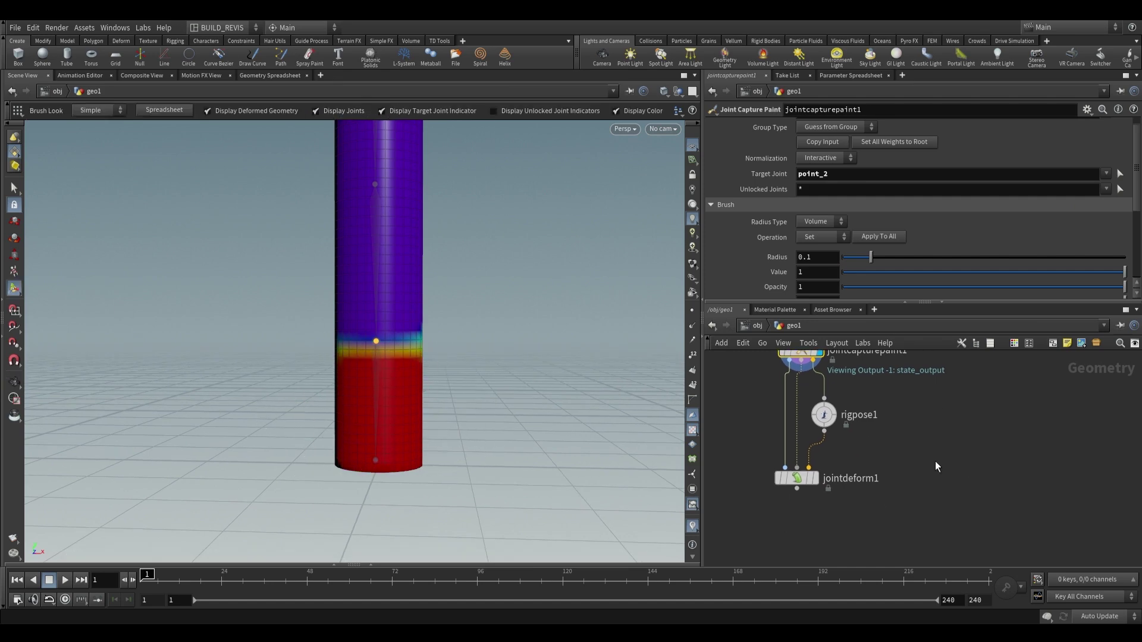
Display the deformed tube and bring up Rig Pose handles on rigpose1 and jointdeform1
left_click(816, 481)
key("Escape")
left_click_drag(627, 343, 350, 286)
key("Return")
scroll(869, 454, "down", 1)
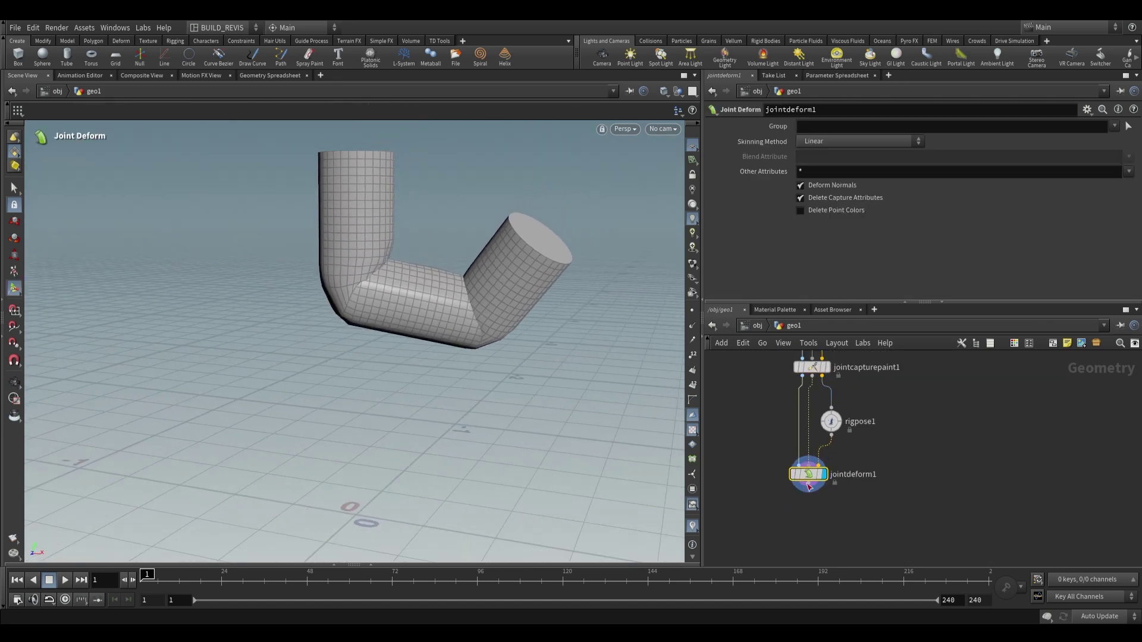
left_click_drag(736, 492, 865, 422)
key("Return")
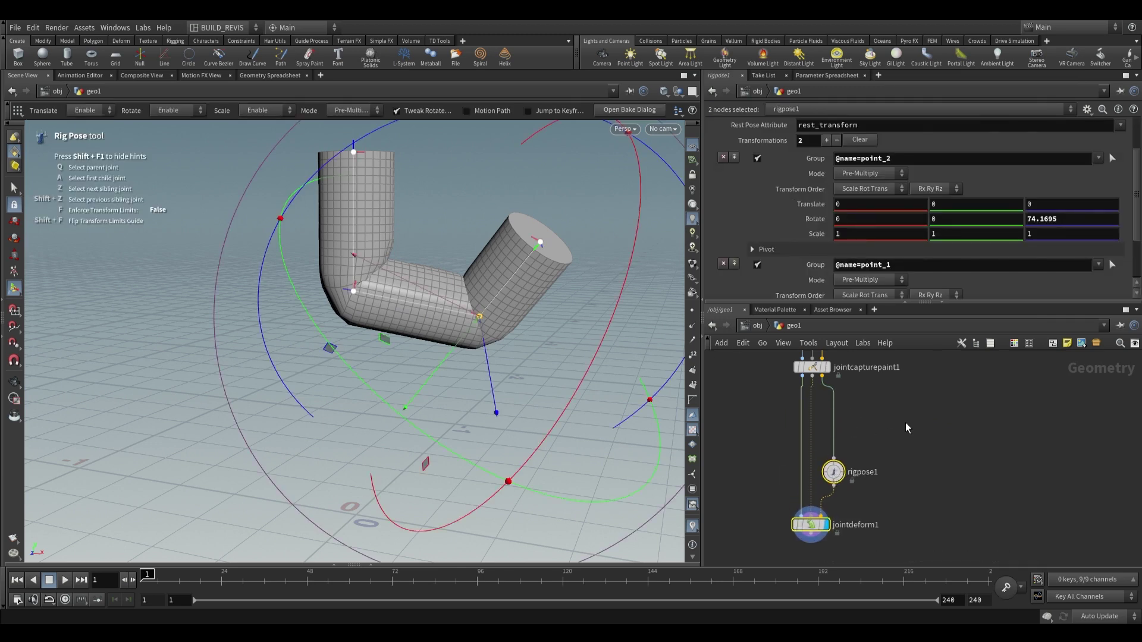
left_click(878, 445)
scroll(863, 428, "up", 2)
Insert a Joint Capture Biharmonic node between jointcapturepaint1 and rigpose1 and display its weights
key("Tab")
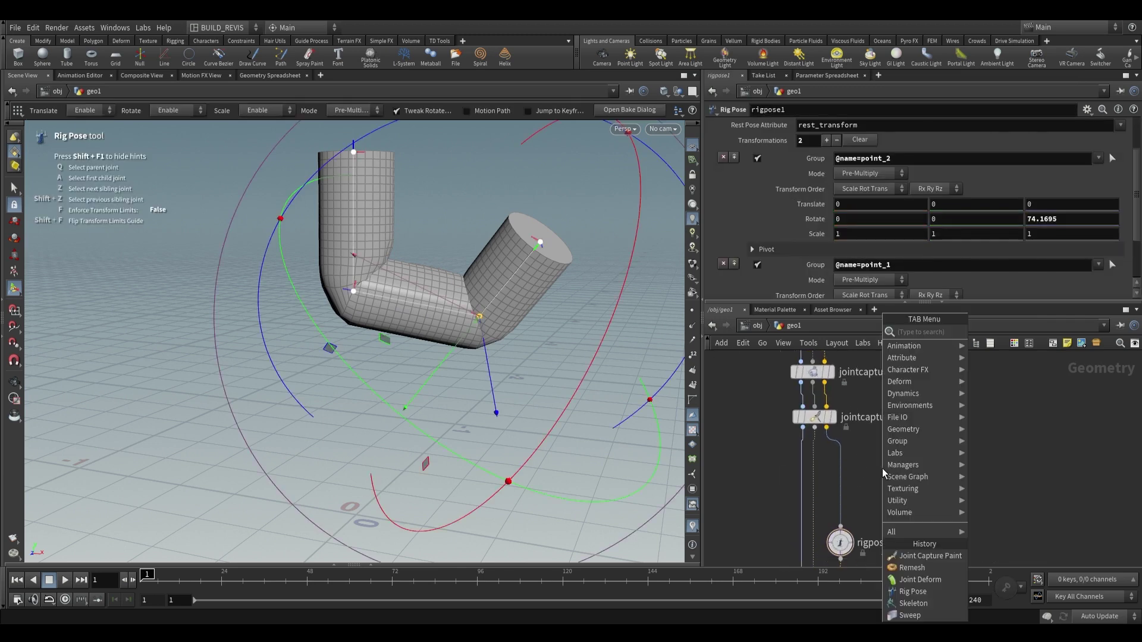
type("join")
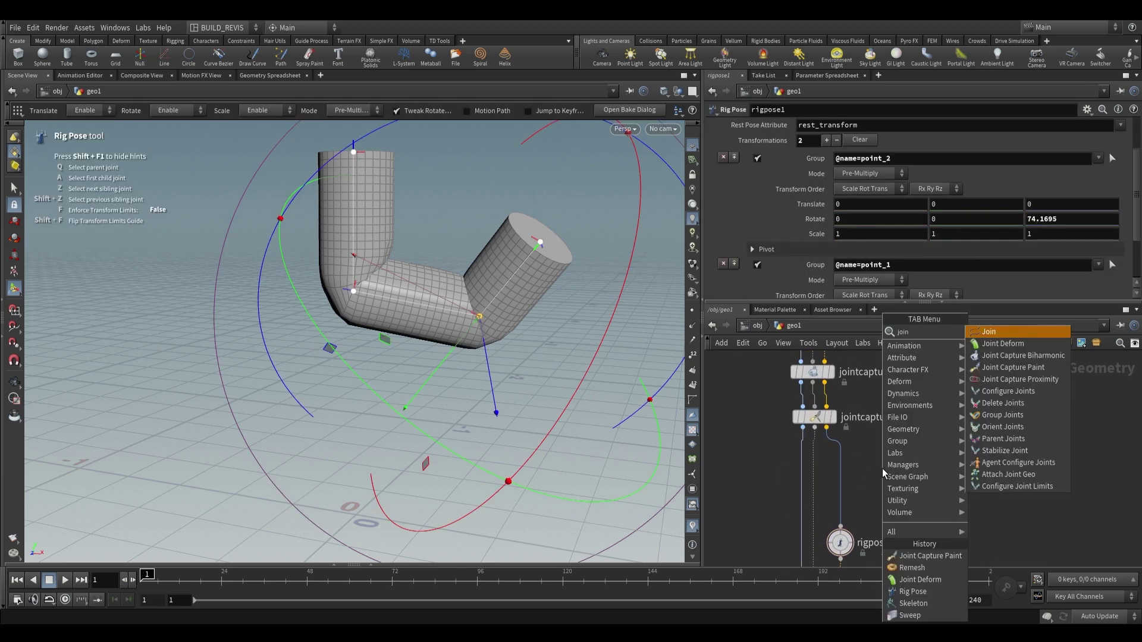
left_click(1012, 344)
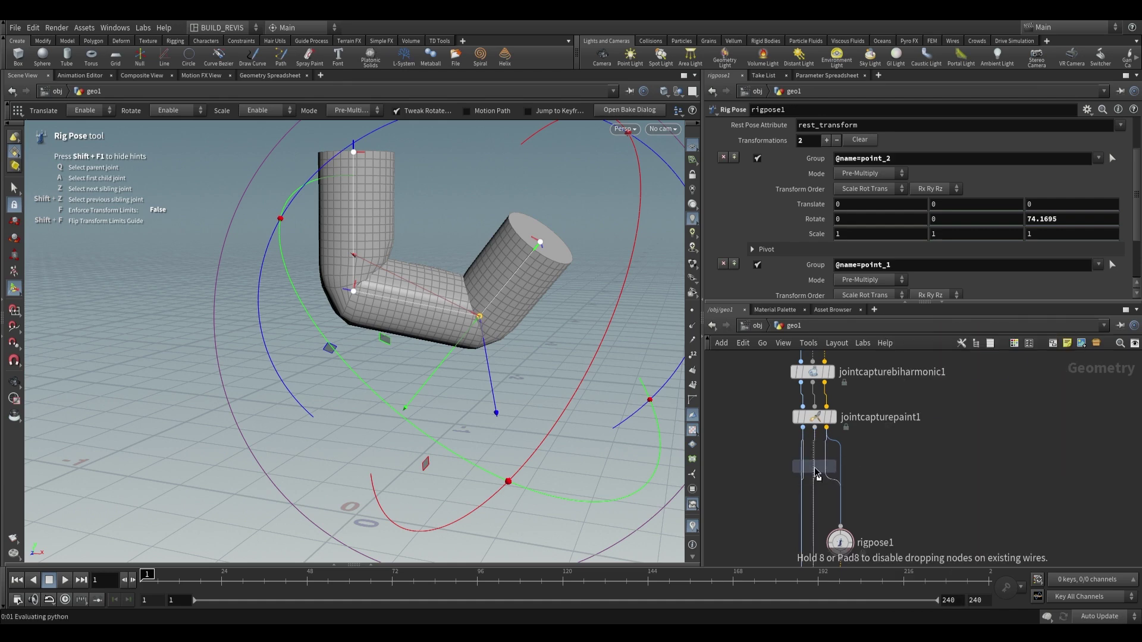
left_click(812, 485)
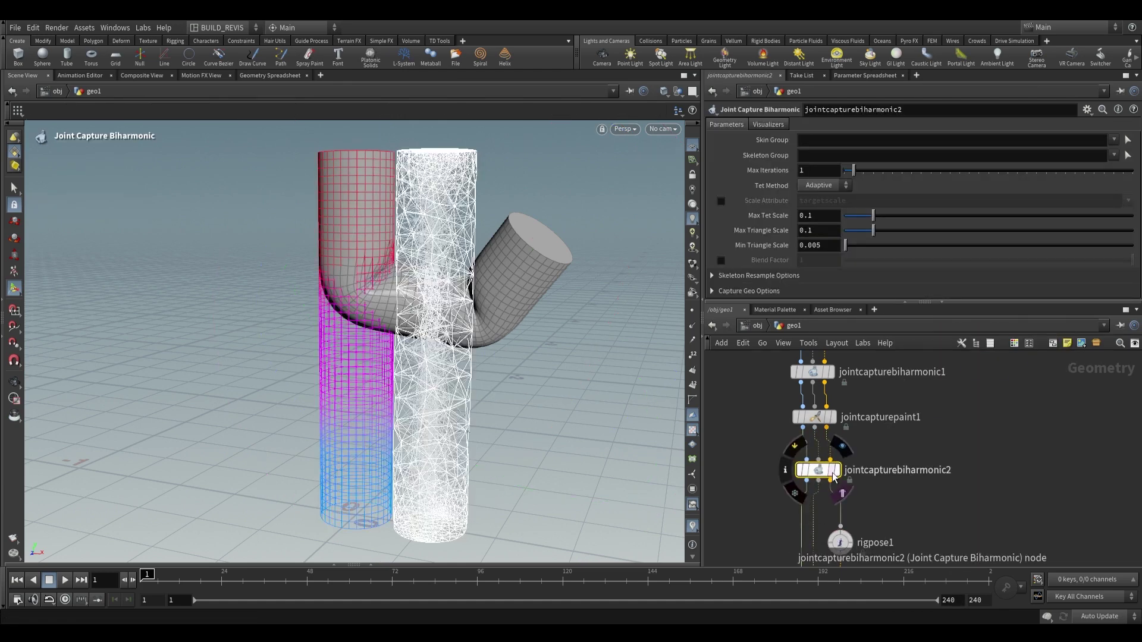
left_click(830, 475)
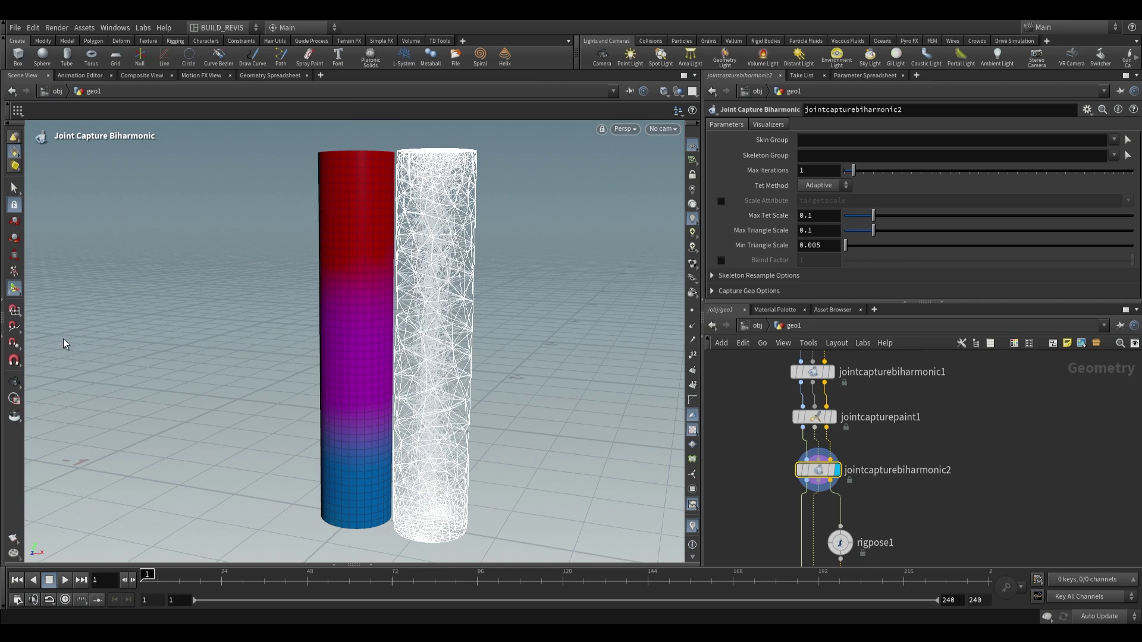
left_click(14, 382)
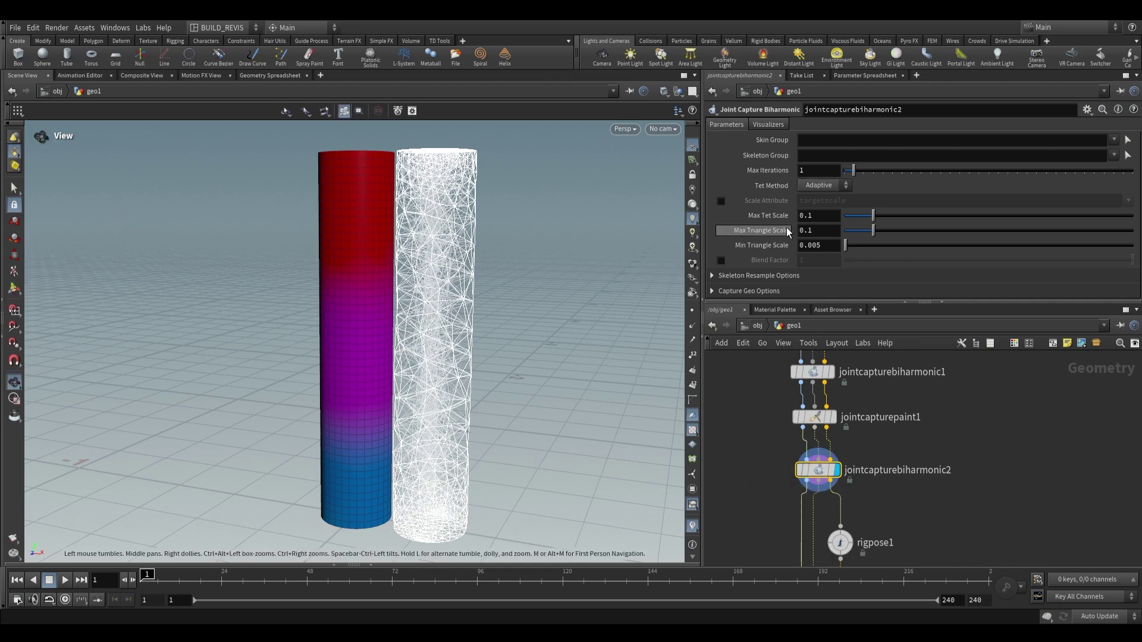
Enable Blend Factor, compare values 0 and 1, and display jointdeform1's bent tube
left_click(720, 260)
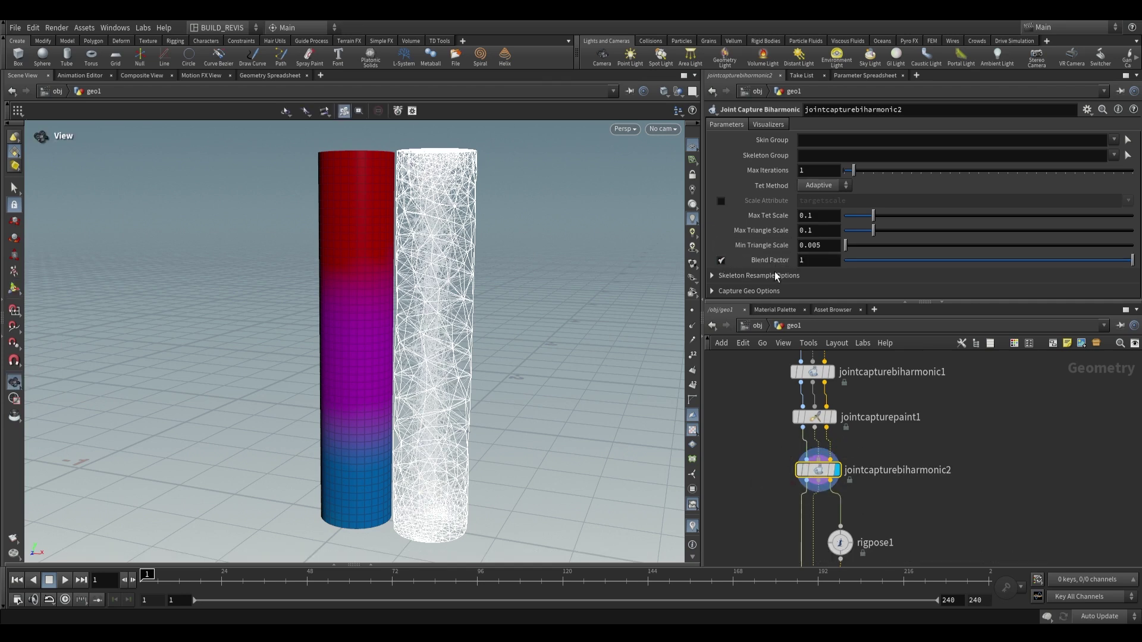
left_click_drag(818, 471, 812, 474)
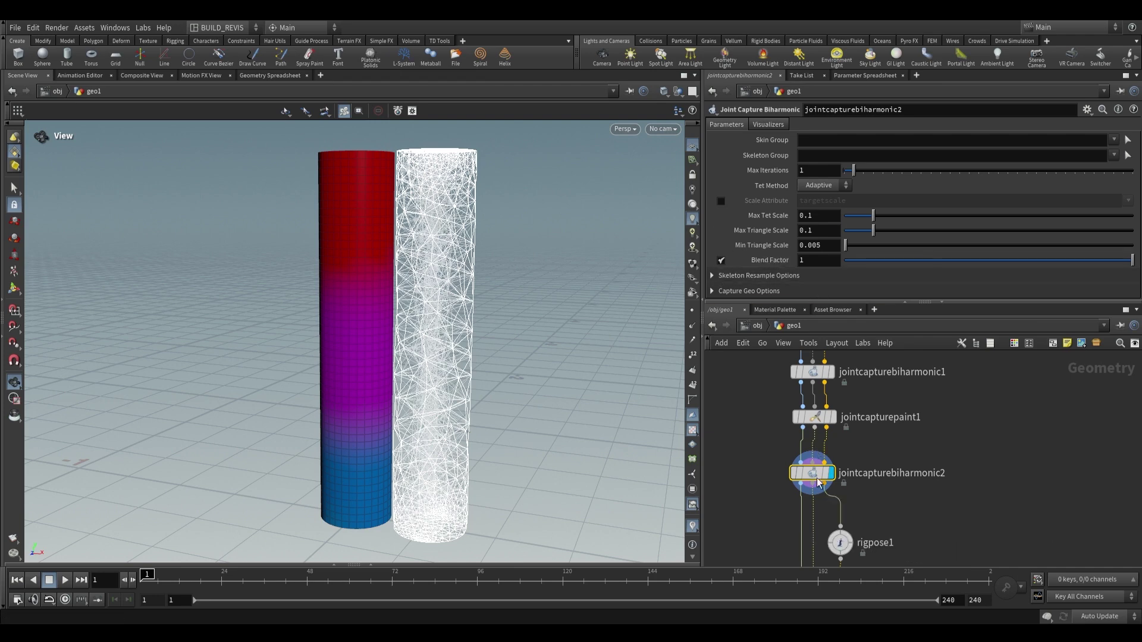
left_click_drag(1132, 260, 784, 259)
scroll(520, 293, "up", 3)
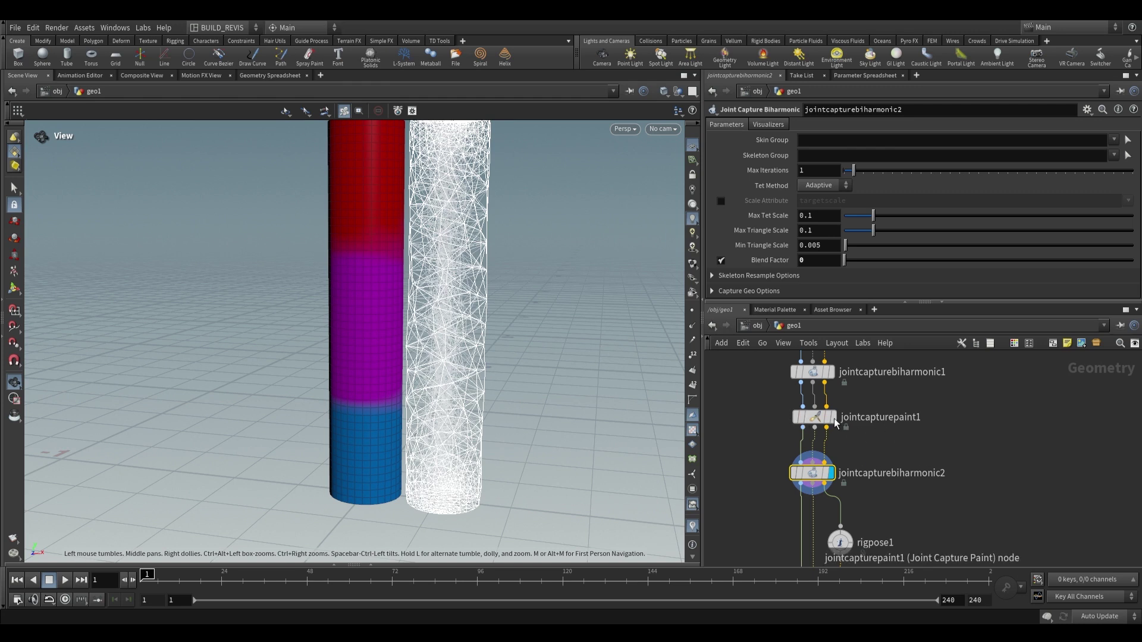
left_click_drag(845, 260, 1132, 262)
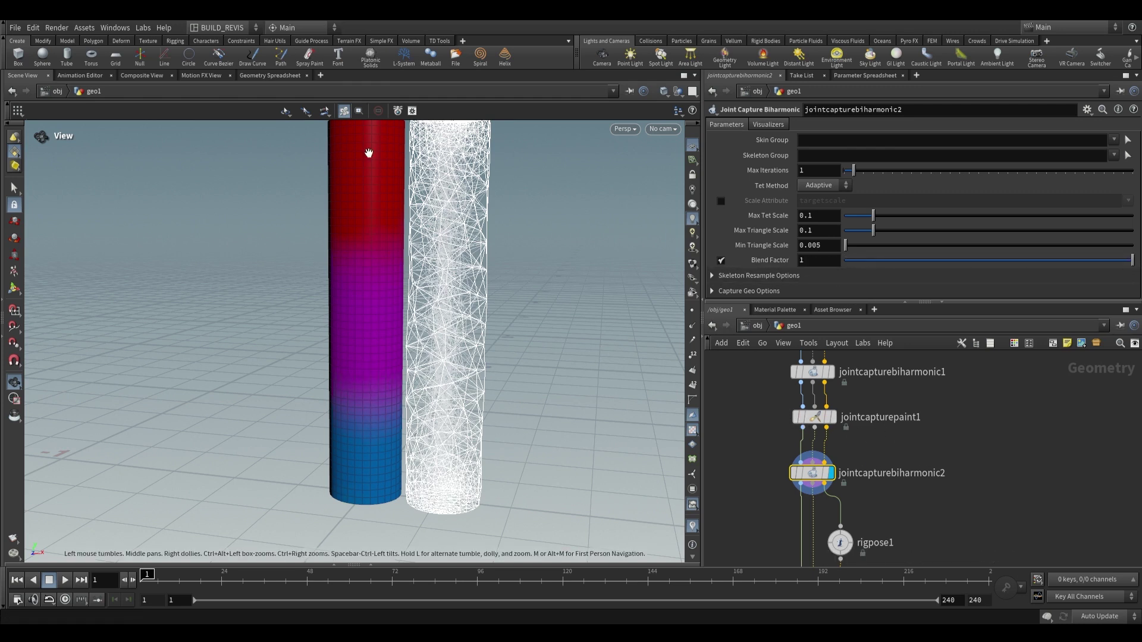
middle_click_drag(775, 449, 787, 390)
left_click(833, 548)
Drag jointcapturebiharmonic2's Blend Factor from 0 through about 0.5 to 0.695
left_click(825, 414)
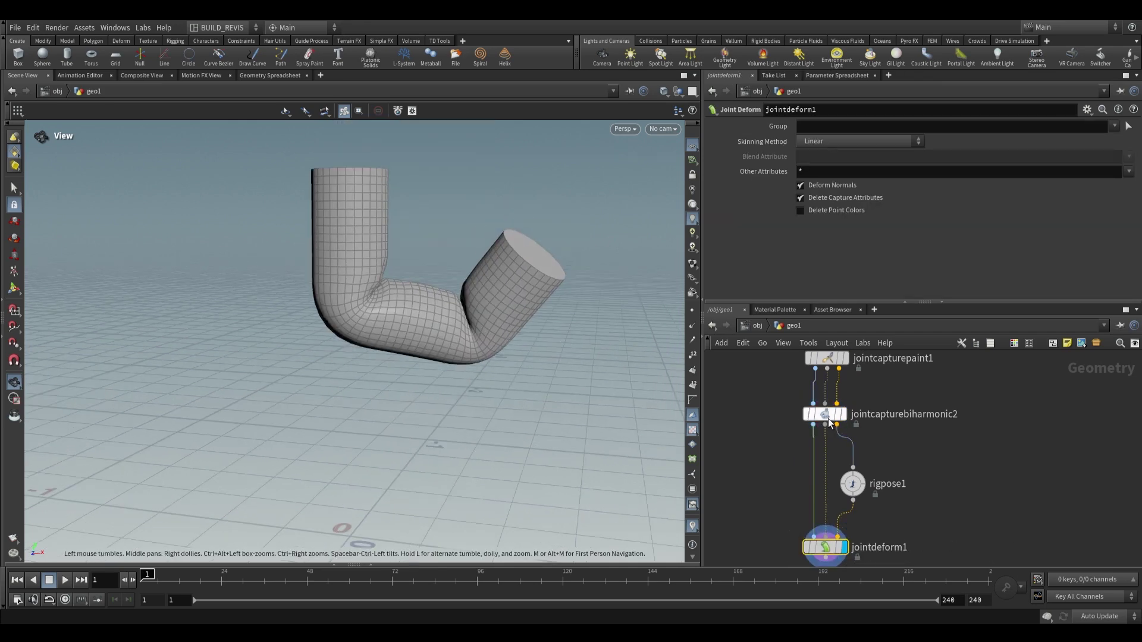
left_click_drag(1100, 262, 781, 262)
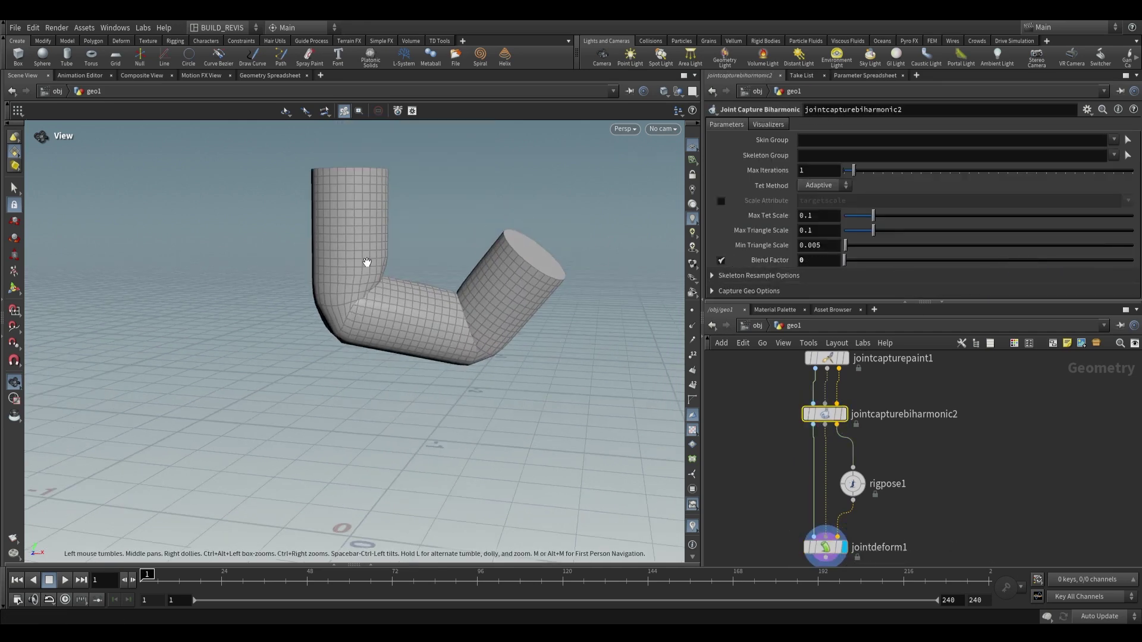
left_click_drag(849, 262, 1044, 260)
left_click_drag(558, 304, 480, 296)
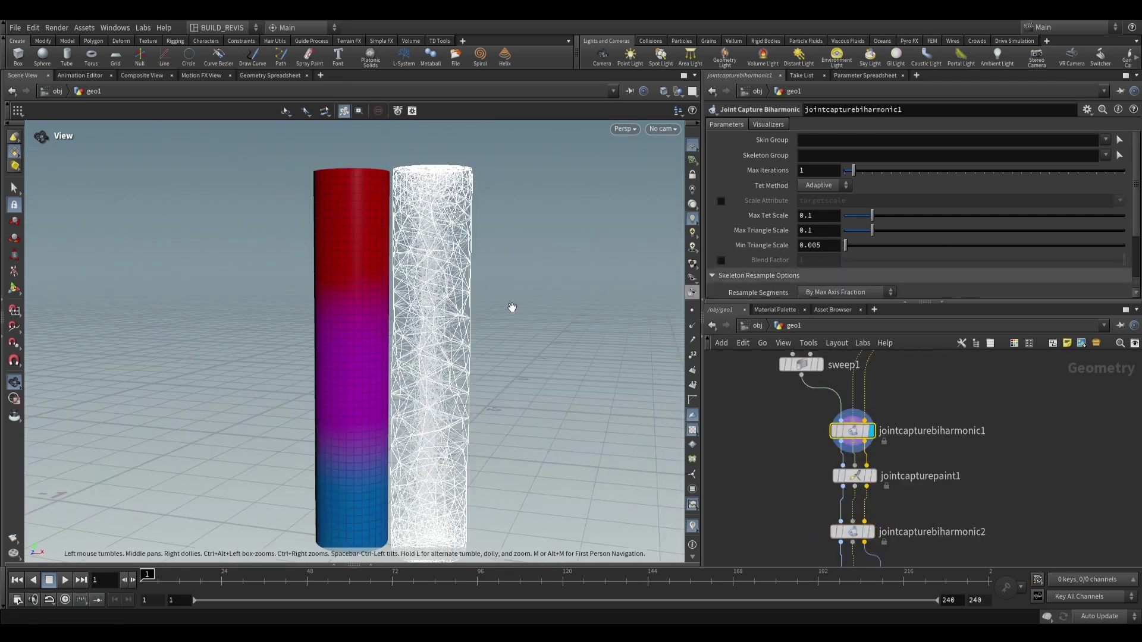
Recentre the view, reveal line1 and skeleton1, and display sweep1's plain capped tube
left_click_drag(510, 311, 593, 313)
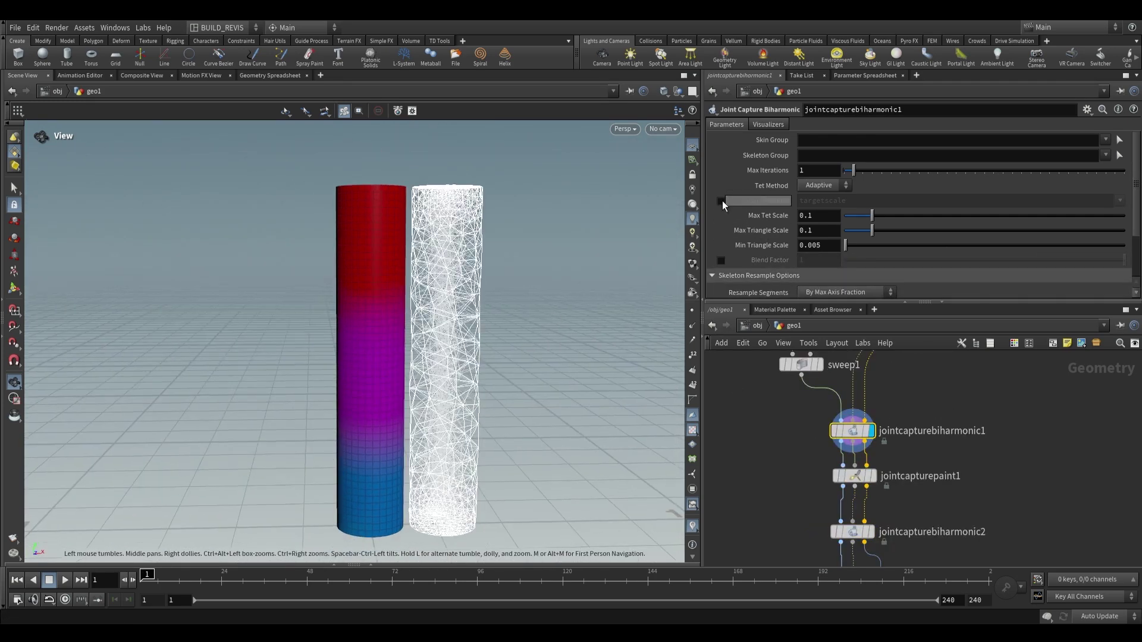
middle_click_drag(460, 317, 457, 291)
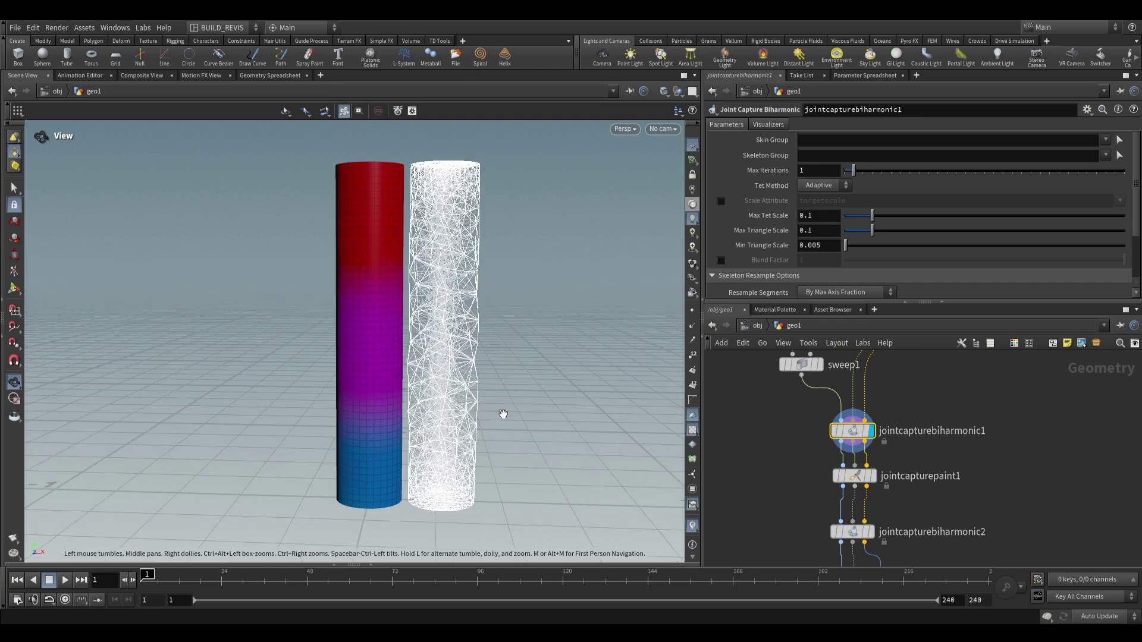
scroll(897, 409, "down", 2)
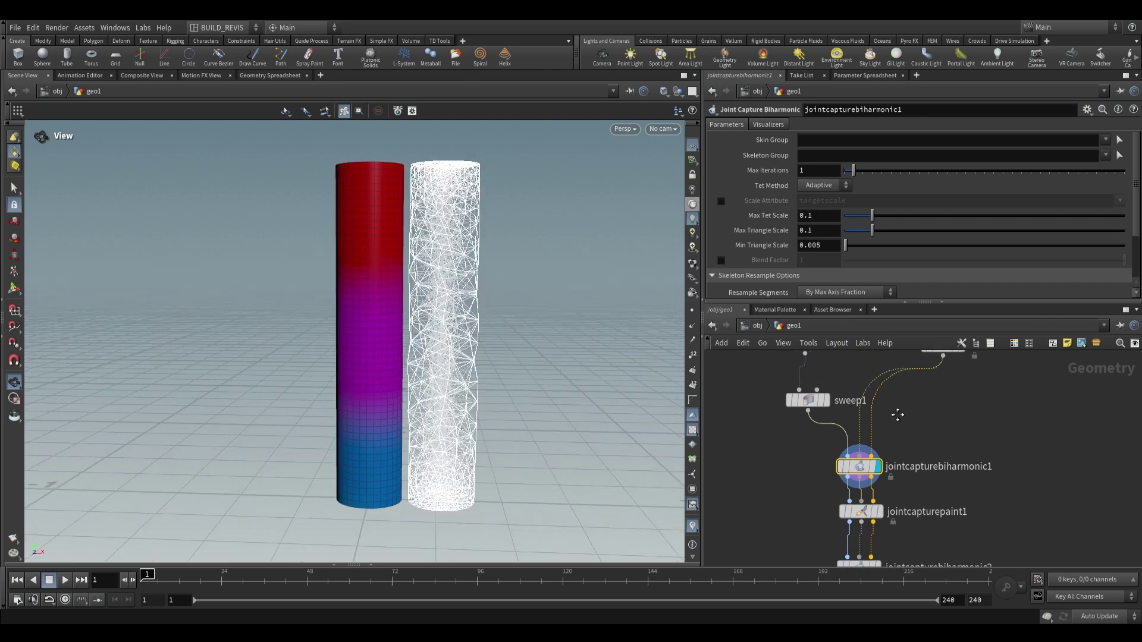
left_click_drag(774, 443, 851, 363)
left_click(817, 420)
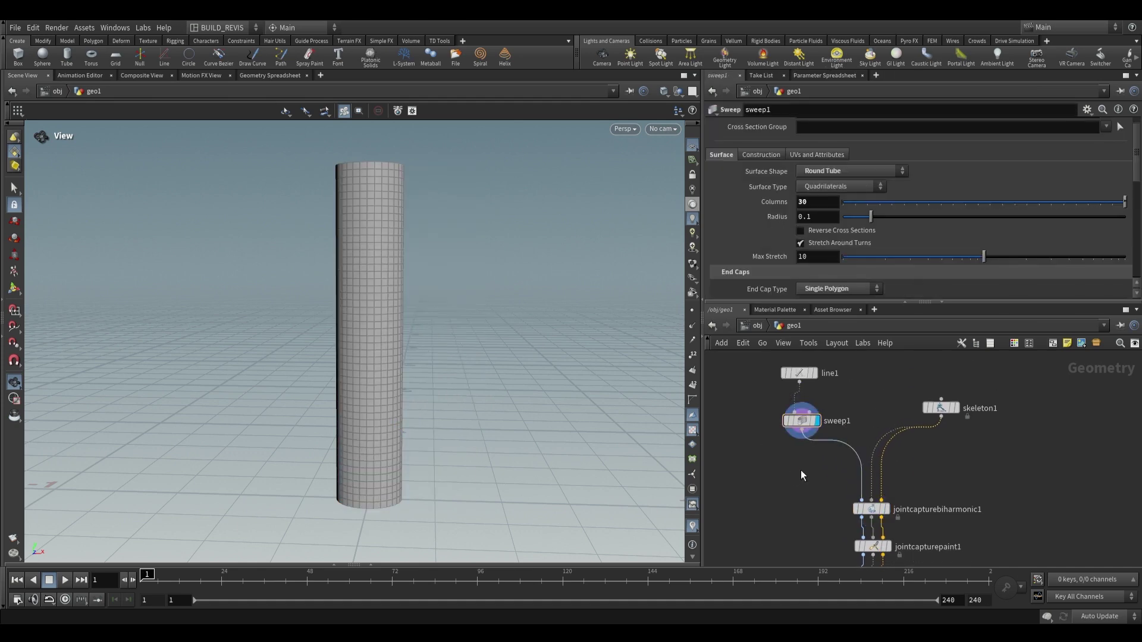
key("Tab")
left_click(893, 335)
left_click(833, 444)
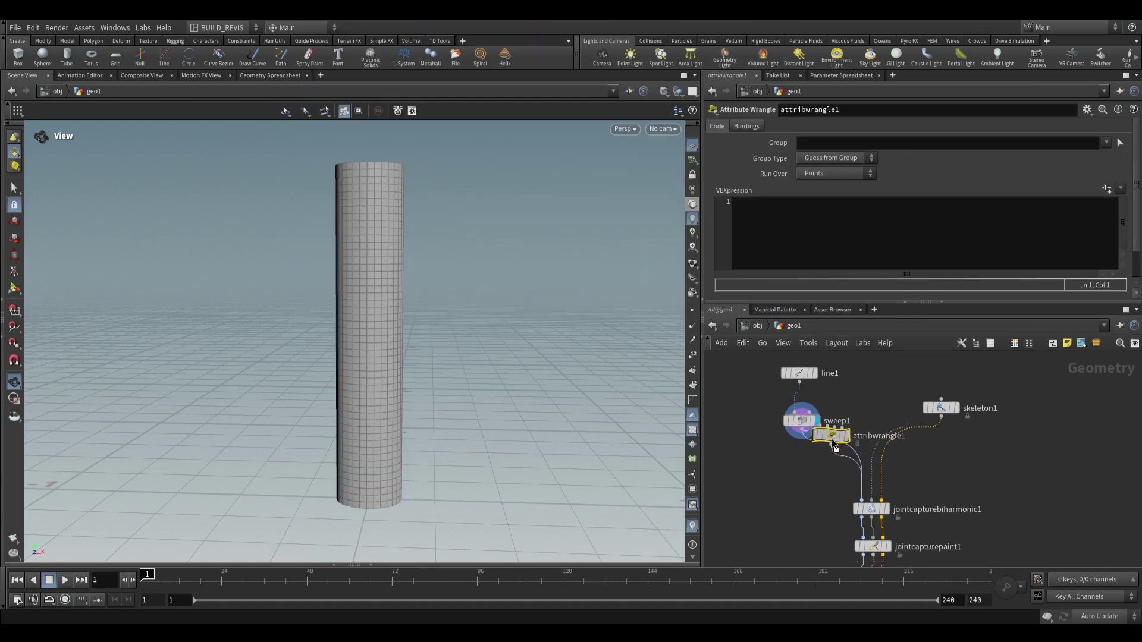
left_click_drag(831, 438, 813, 470)
left_click(811, 234)
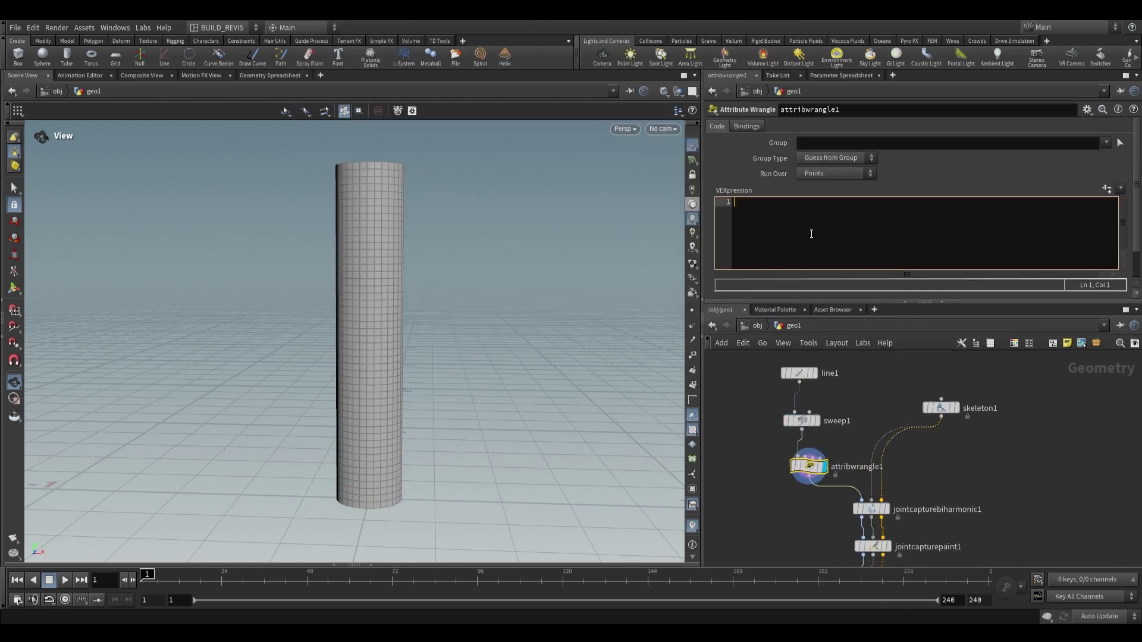
type("@targetscale = v@P.y;")
Visualize the targetscale attribute as a height gradient along the column
left_click_drag(375, 502, 421, 473)
left_click_drag(332, 484, 408, 156)
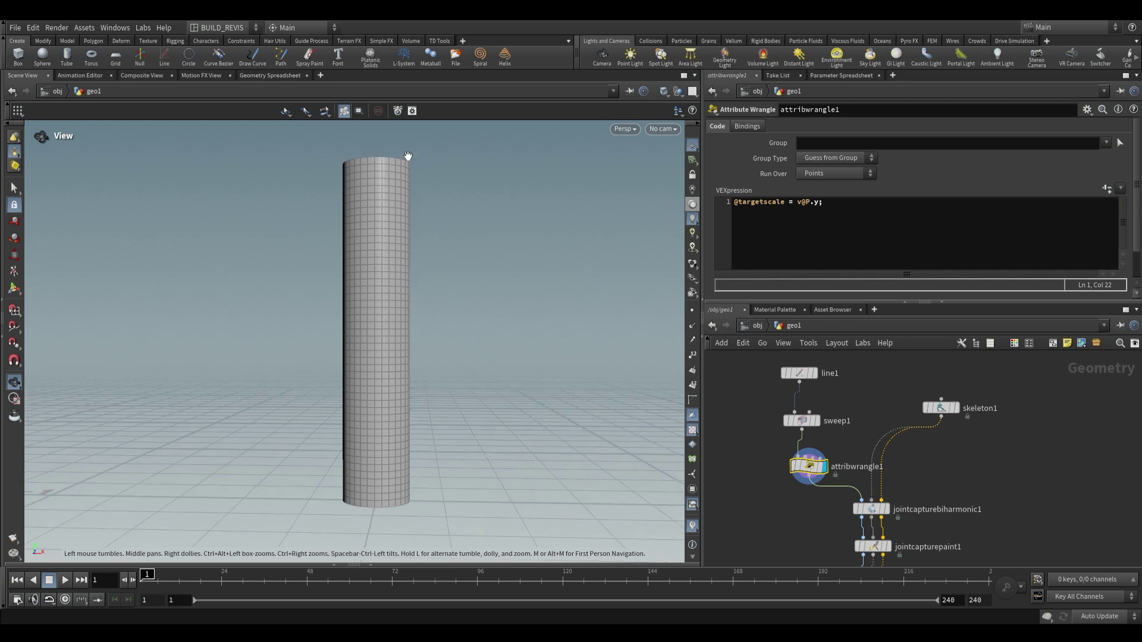
middle_click(813, 459)
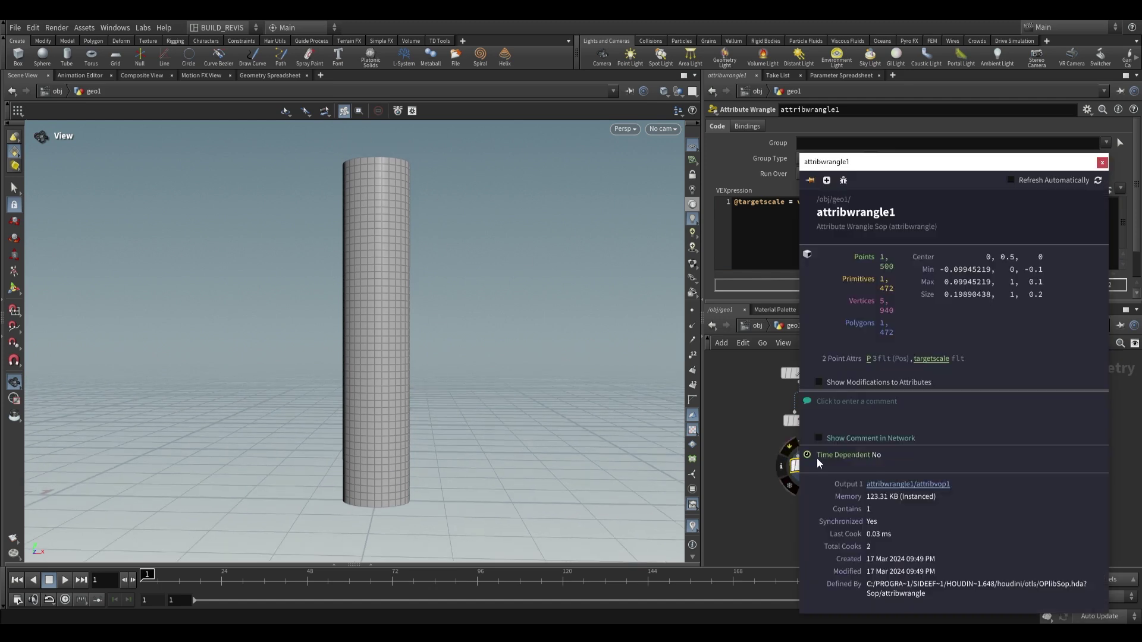
left_click(931, 359)
left_click(1103, 162)
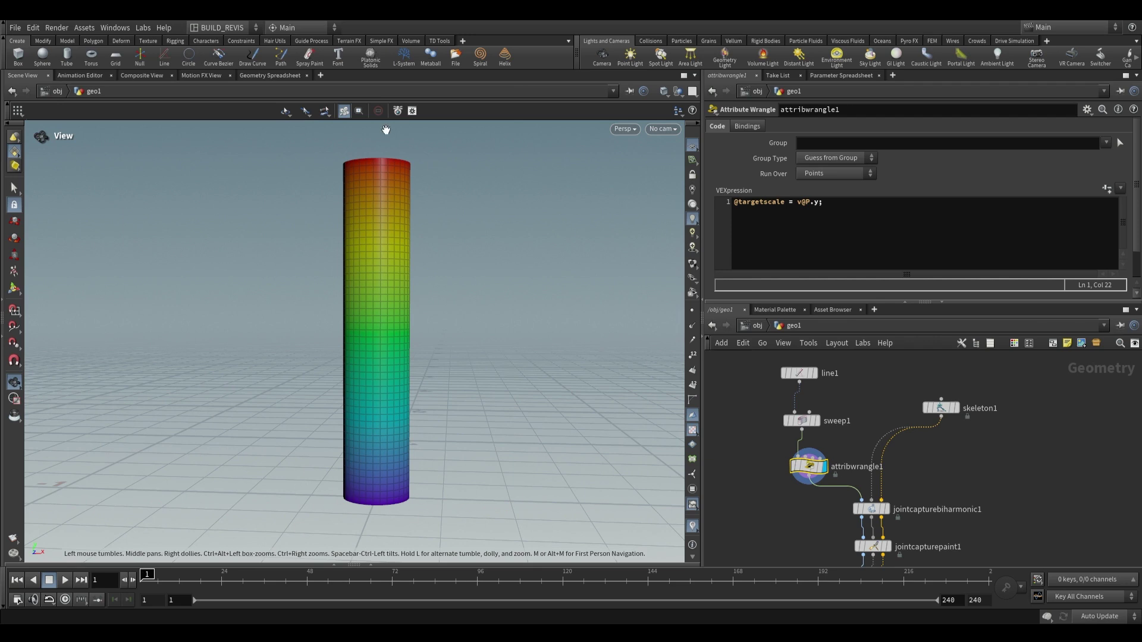
Display jointcapturebiharmonic1, turn off the visualizer, and scale its tet mesh by targetscale
left_click(885, 510)
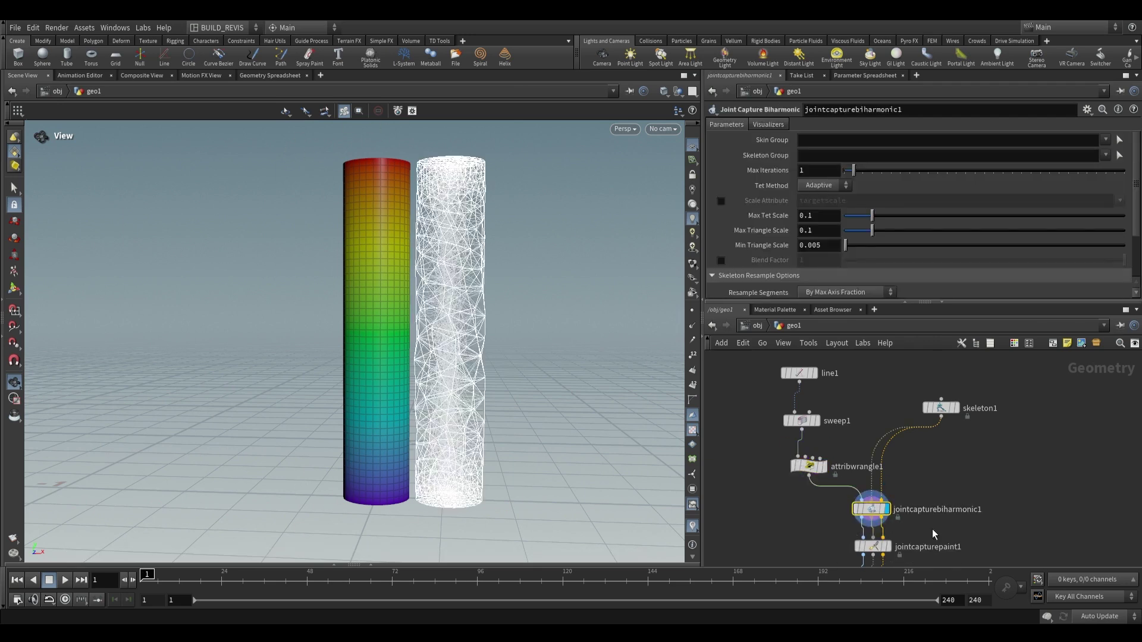
left_click(694, 526)
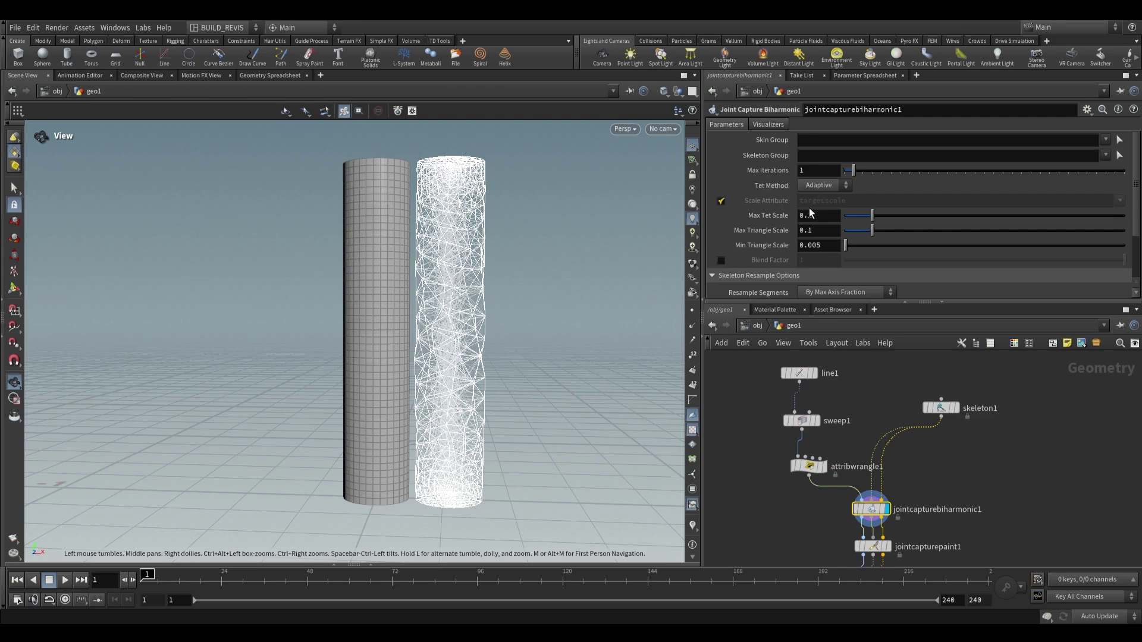
left_click(721, 201)
scroll(470, 454, "up", 5)
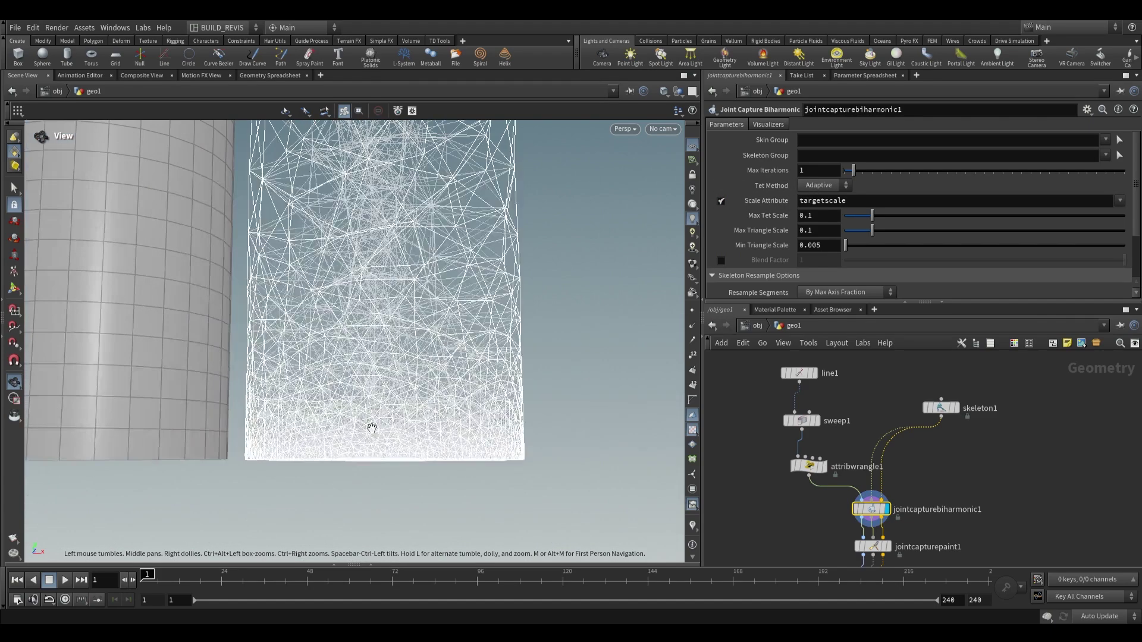
scroll(415, 221, "down", 1)
scroll(415, 221, "down", 3)
middle_click_drag(446, 299, 475, 365)
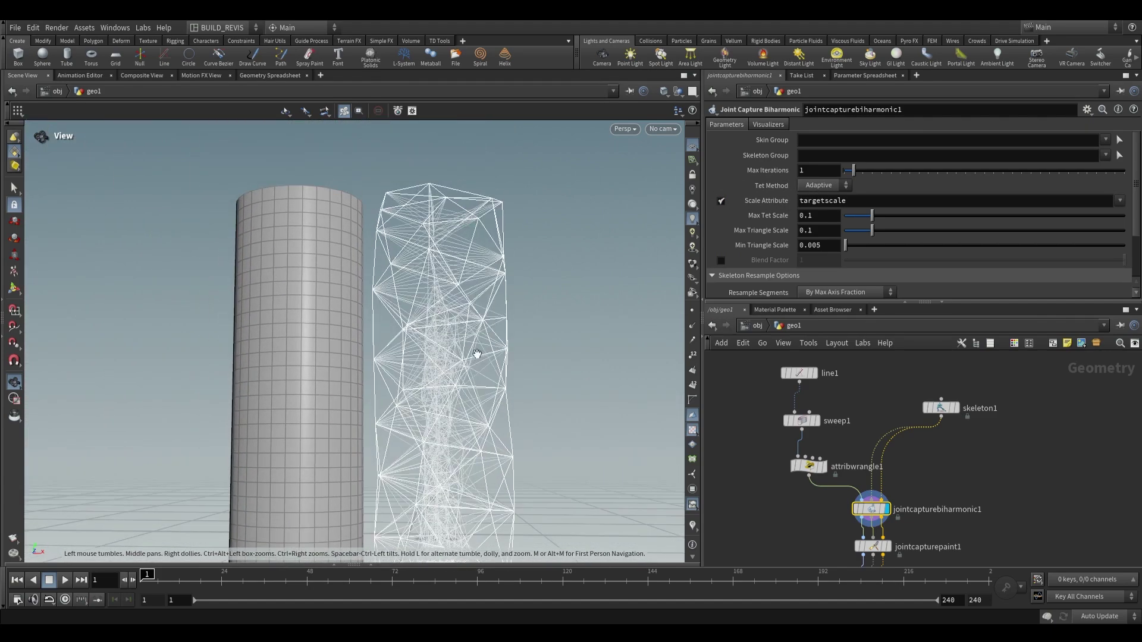
scroll(477, 354, "down", 5)
Review the wrangle's VEX expression, then display the capture's tet mesh again
left_click(823, 467)
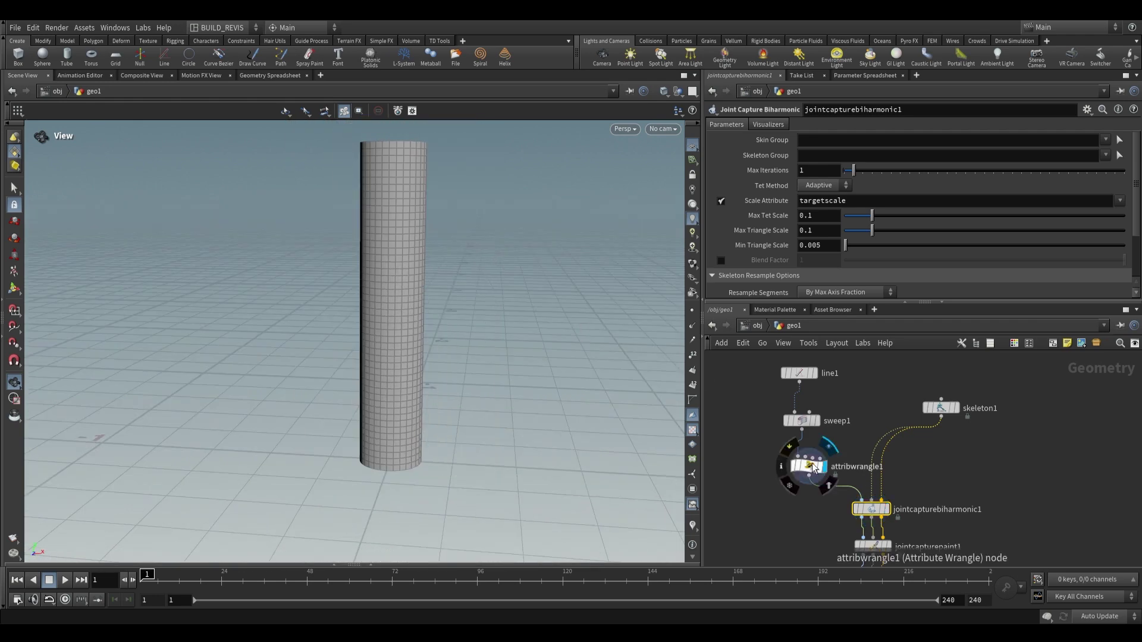
left_click(812, 467)
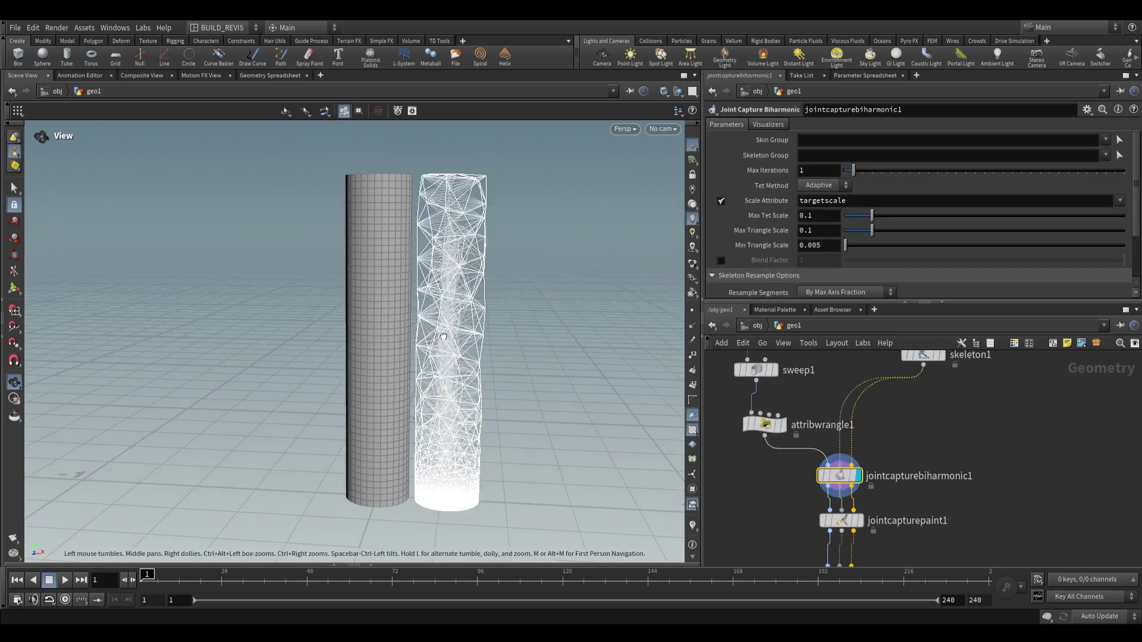
left_click(721, 200)
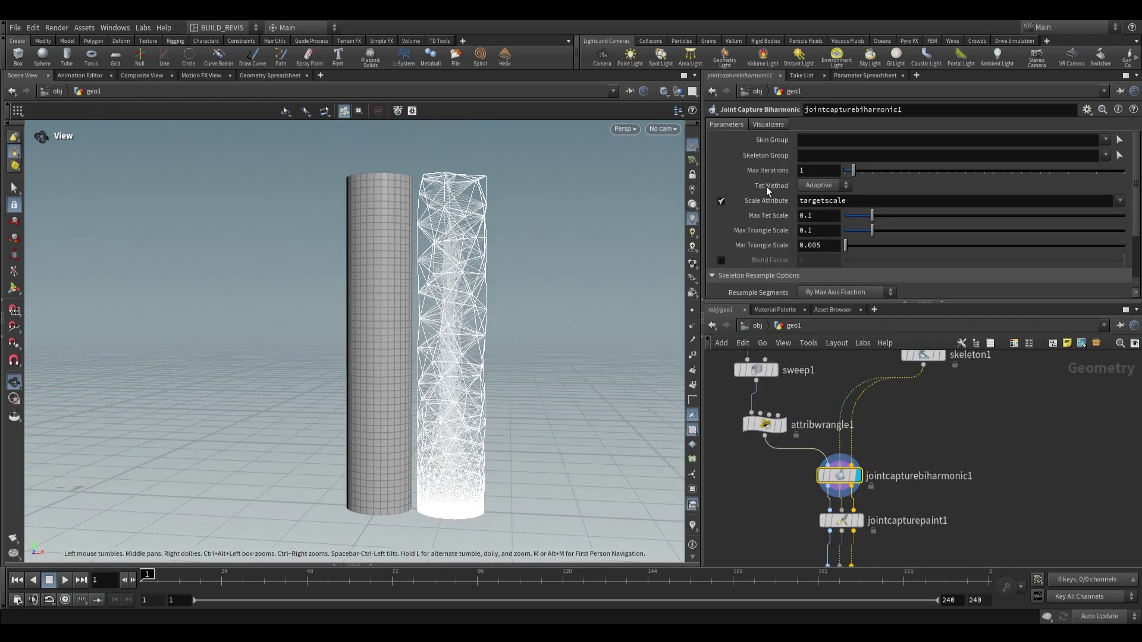
middle_click_drag(520, 362, 514, 356)
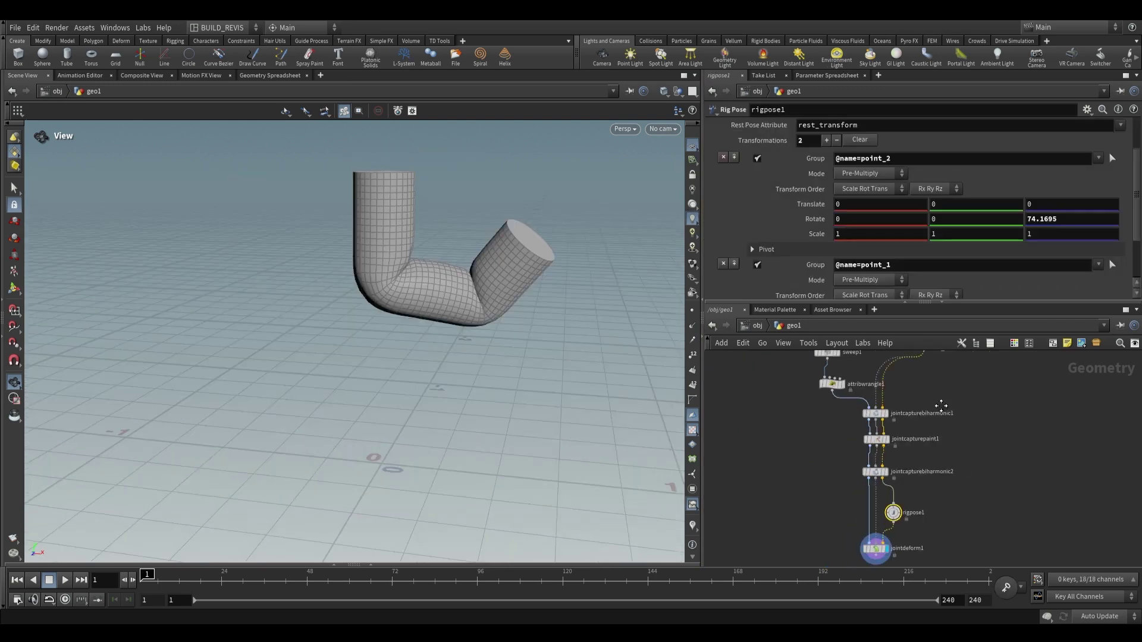
Add three joints to skeleton1 by splitting its vertical chain's links
left_click(894, 405)
scroll(896, 416, "up", 2)
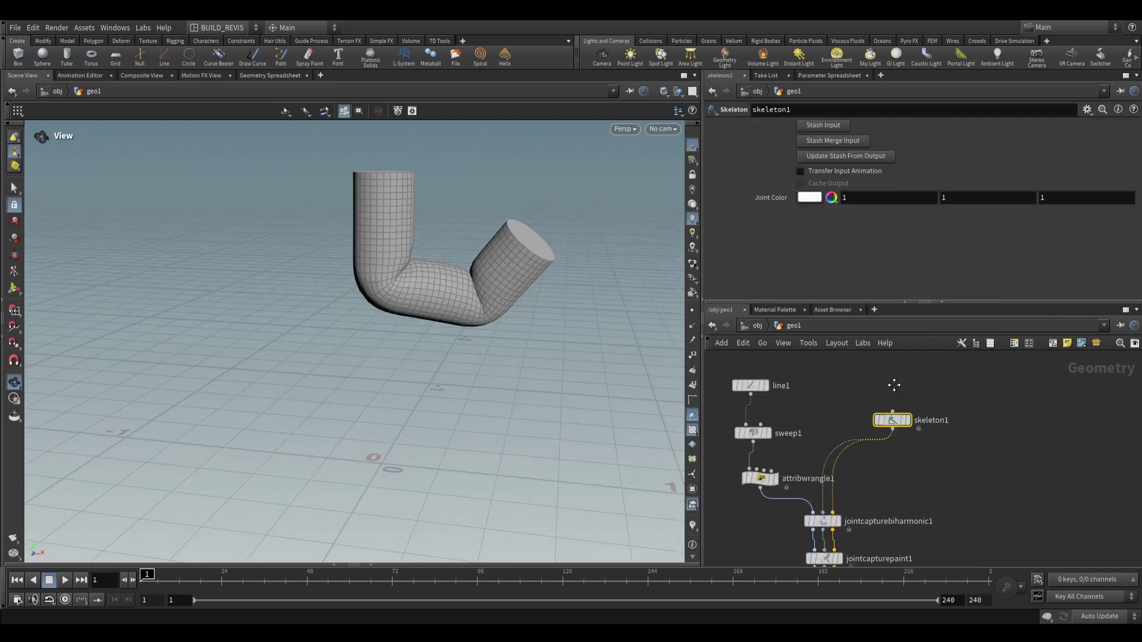
left_click(14, 288)
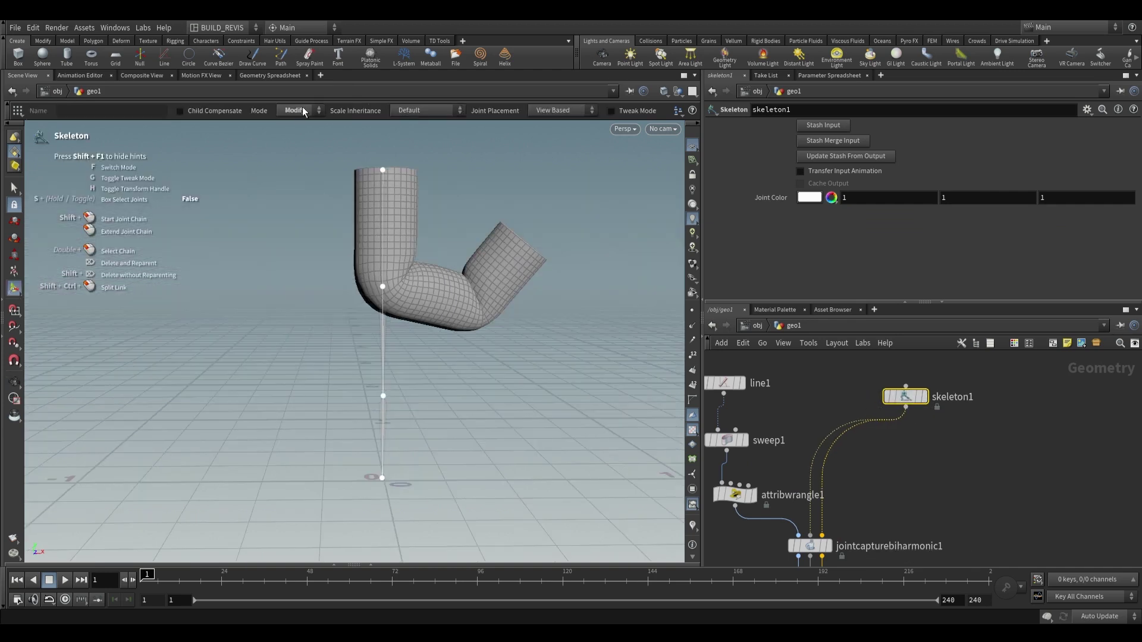
left_click(383, 342, "ctrl+shift")
left_click(383, 228, "ctrl+shift")
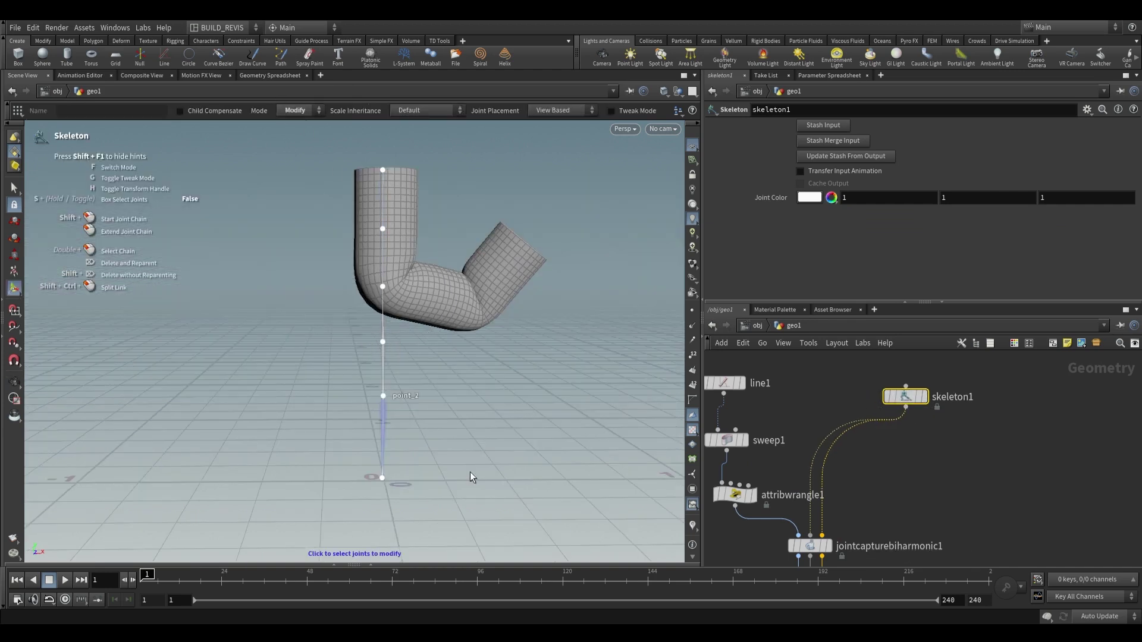
left_click(383, 437, "ctrl+shift")
scroll(839, 458, "down", 5)
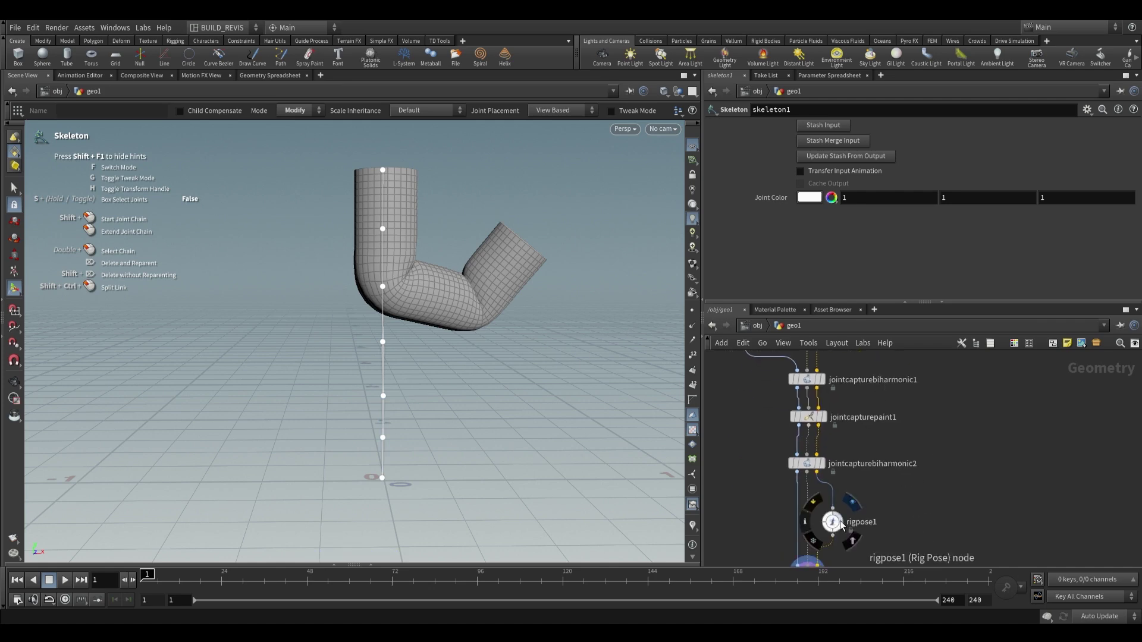
Test-rotate joint point_4 with rigpose1's handles, then undo the rotation
left_click(832, 455)
key("Return")
left_click_drag(536, 334, 448, 155)
key("ctrl+z")
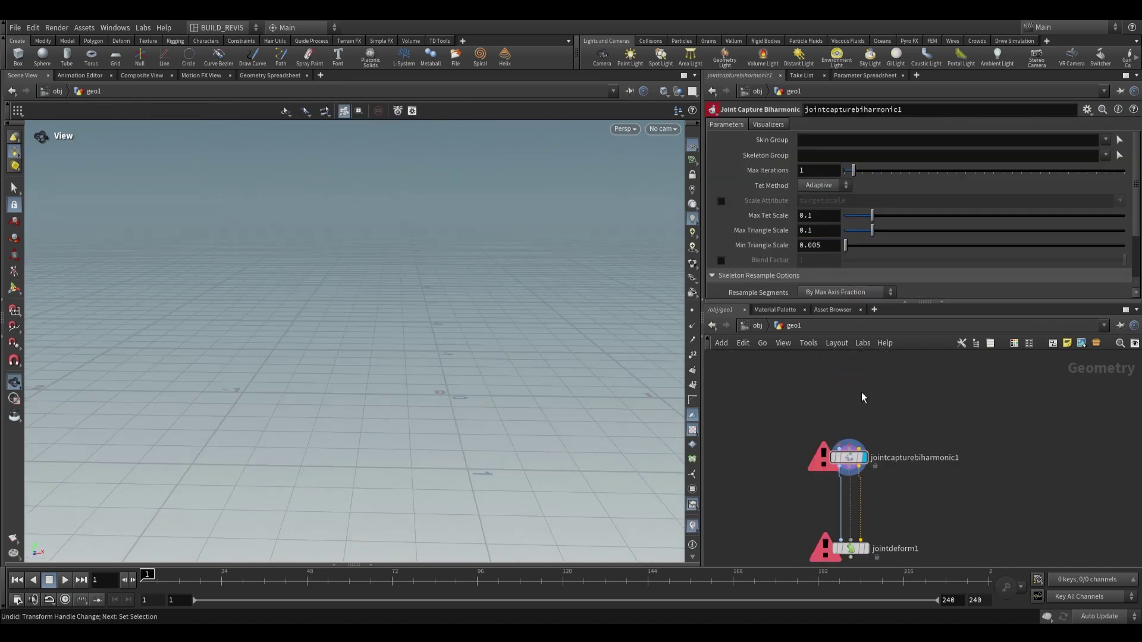
Add a Rubber Toy test geometry node followed by an IsoOffset node
key("Tab")
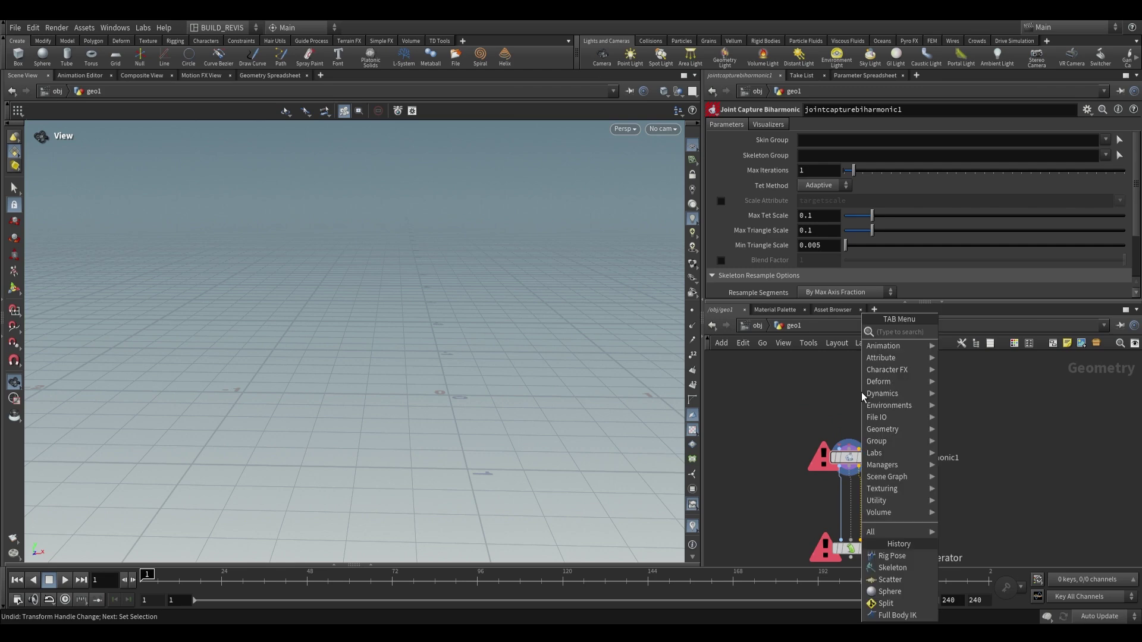
type("test rub")
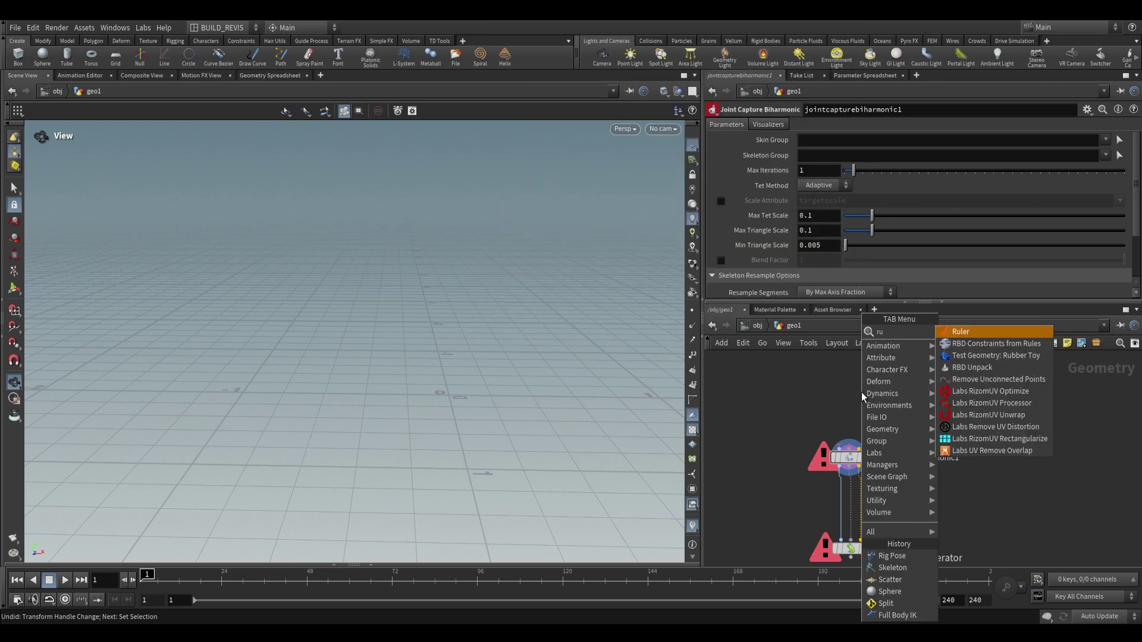
key("Return")
left_click(808, 418)
key("Tab")
type("iso")
key("Return")
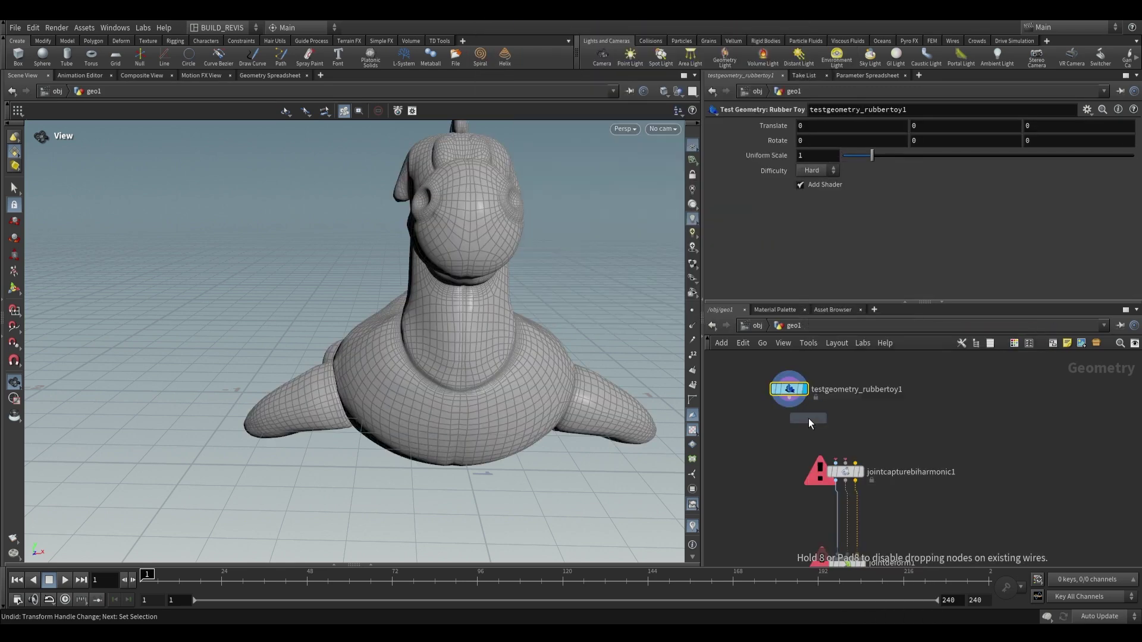
left_click(809, 419)
Add a Scatter node beside isooffset1 with its point count set to 10
key("Tab")
type("sca")
left_click(1034, 333)
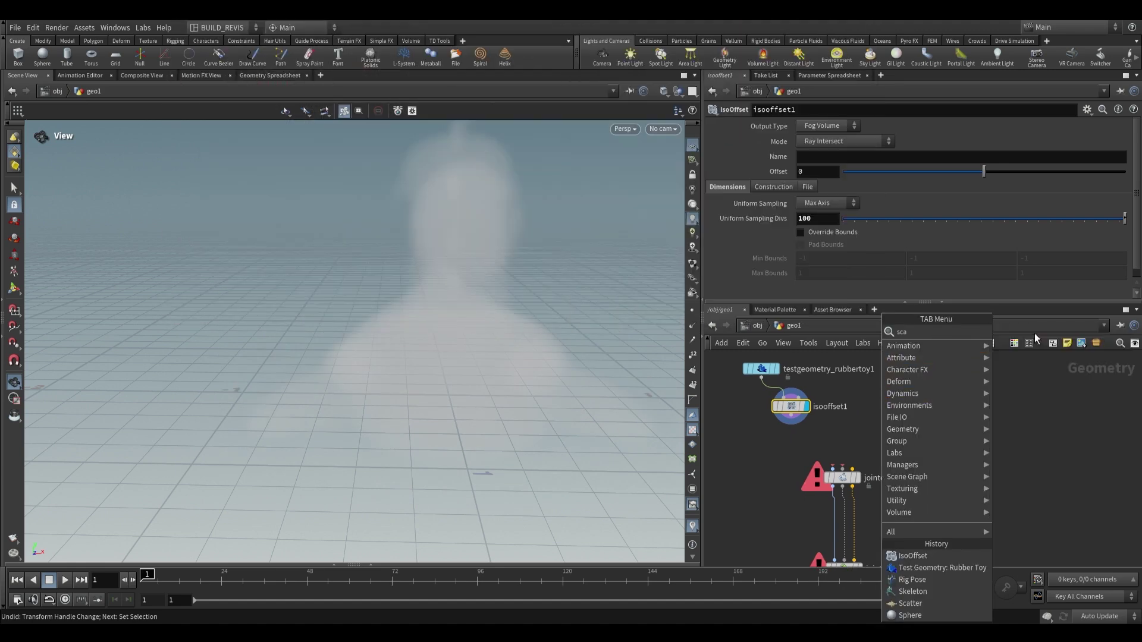
left_click(881, 381)
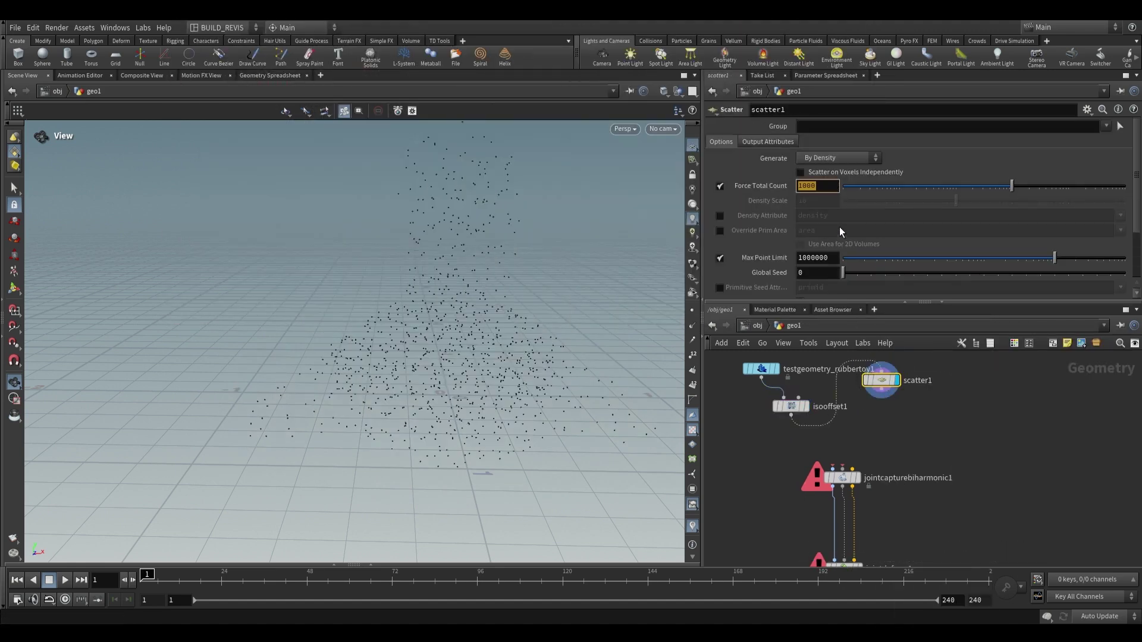
type("10")
key("Return")
Add a Skeleton node fed by scatter1 and wire it into jointcapturebiharmonic1's middle input
key("Tab")
type("s")
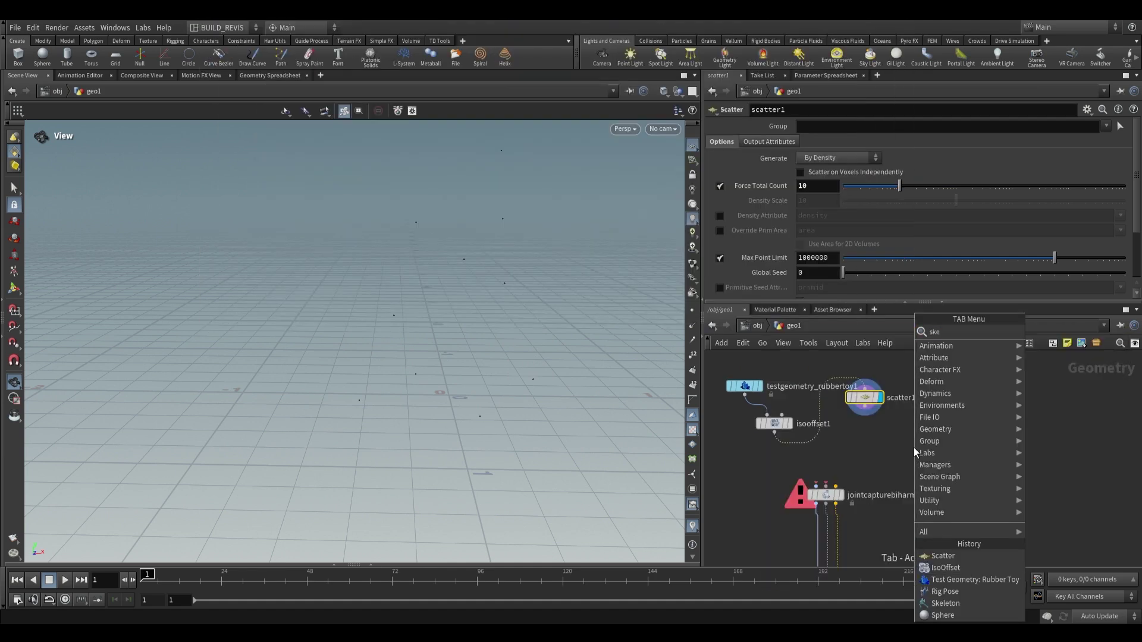
mouse_move(914, 453)
key("Return")
left_click(914, 447)
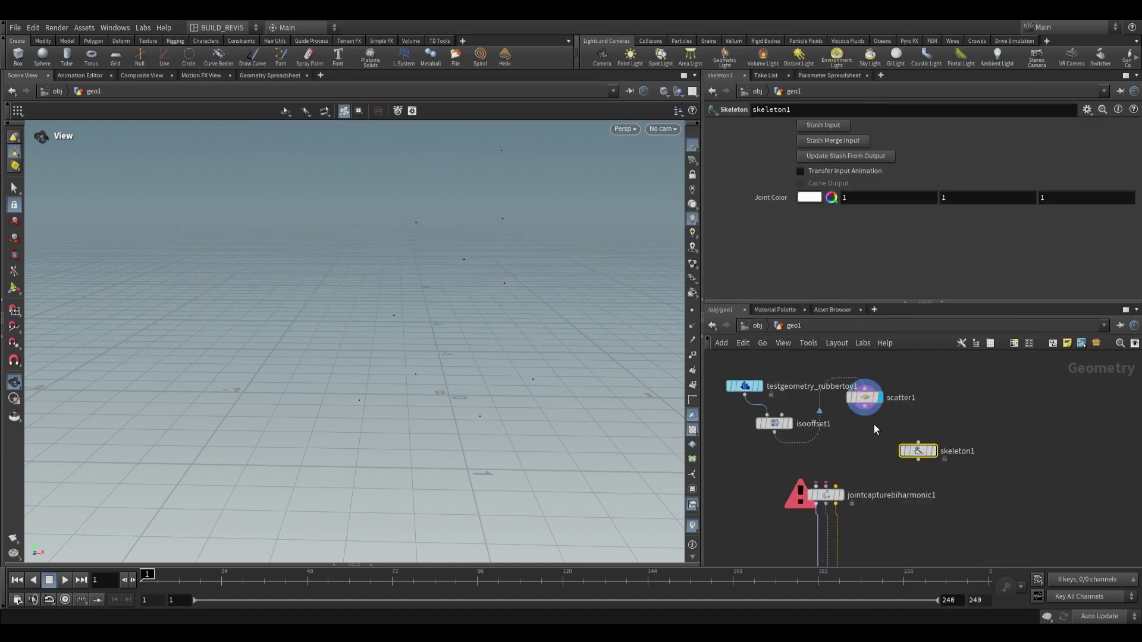
left_click(865, 406)
left_click(907, 426)
left_click(906, 443)
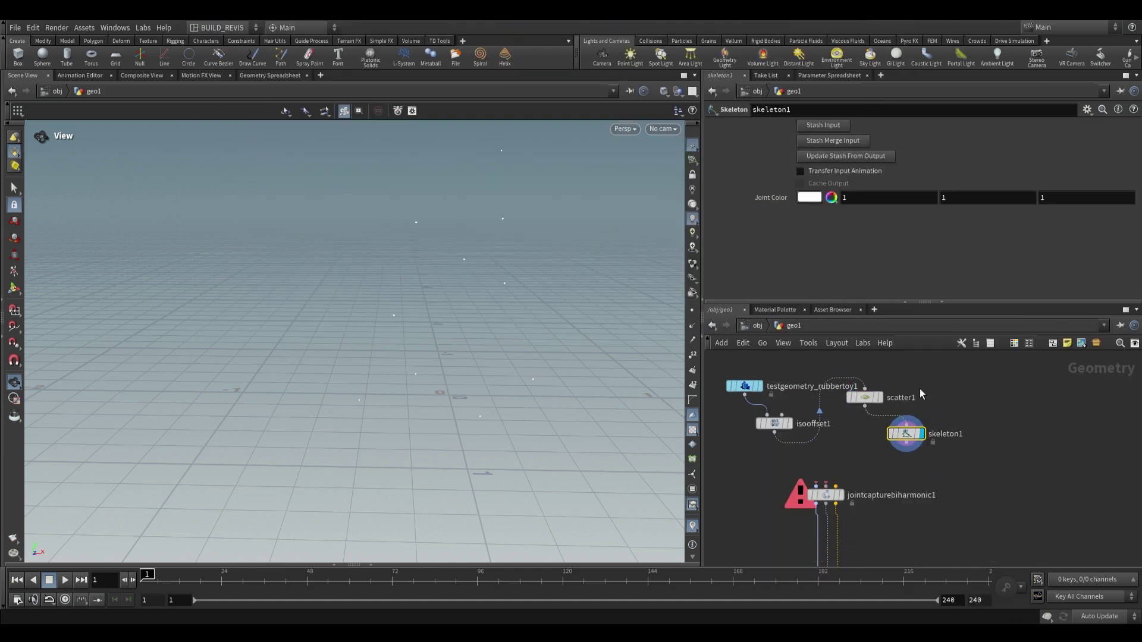
middle_click_drag(787, 473, 805, 445)
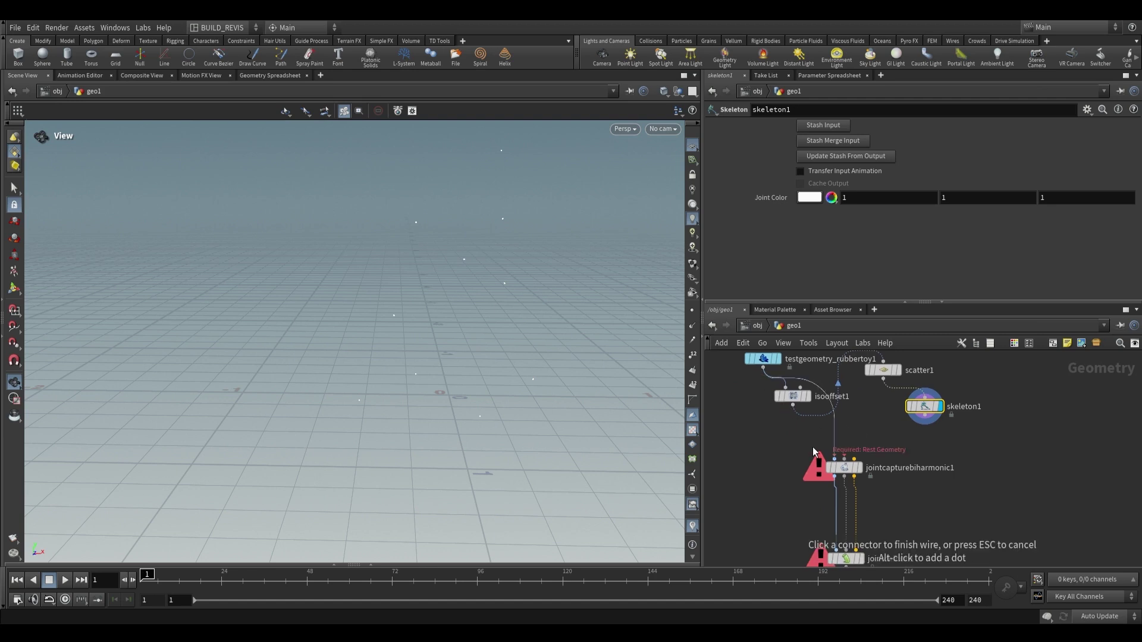
left_click(844, 459)
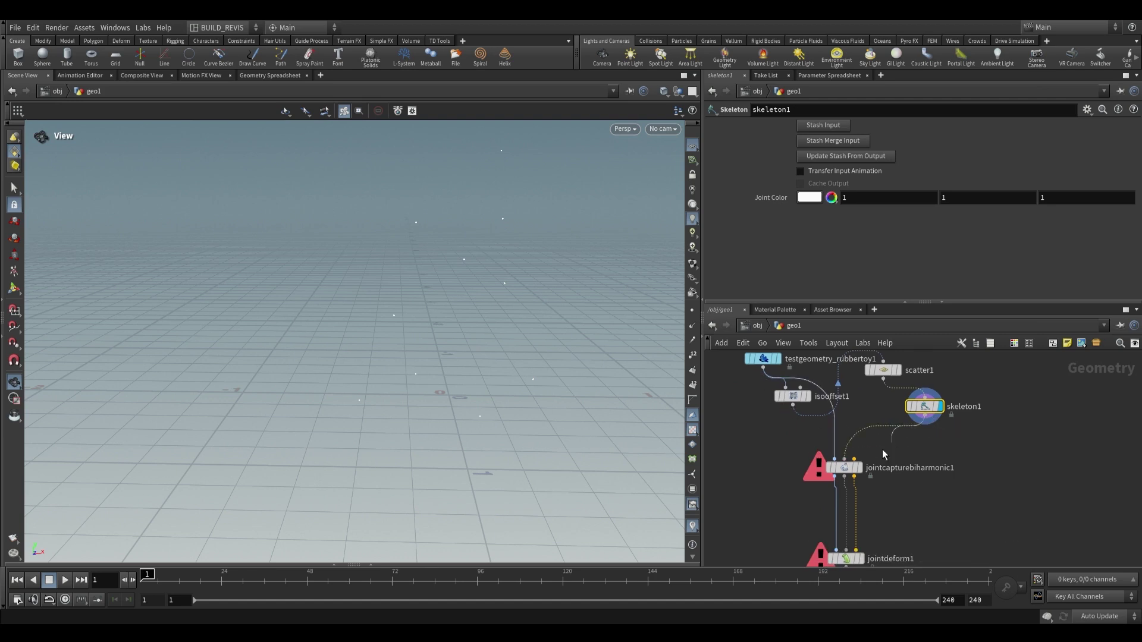
middle_click_drag(883, 455, 857, 424)
scroll(856, 423, "up", 1)
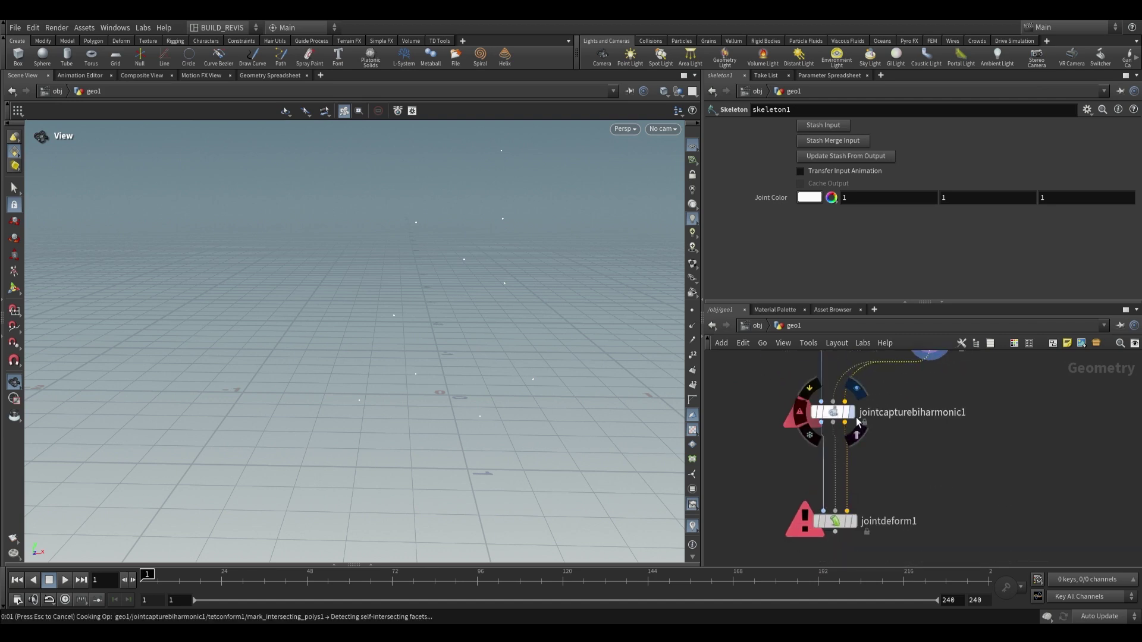
Insert a Rig Pose node above jointdeform1
left_click(876, 519)
key("Tab")
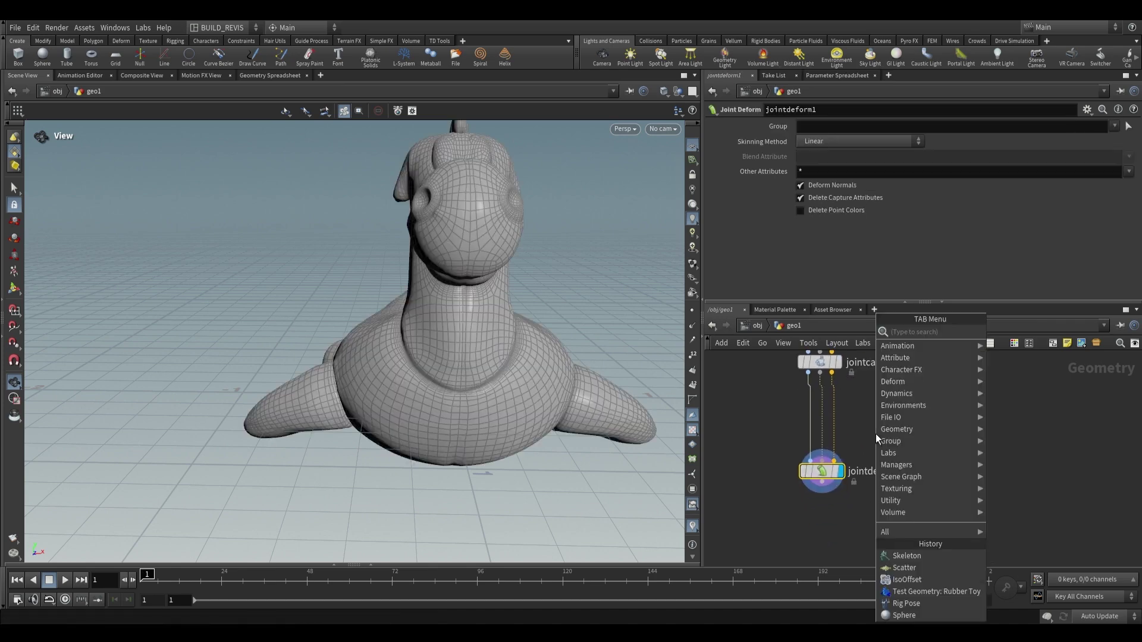
type("rig pose")
key("Return")
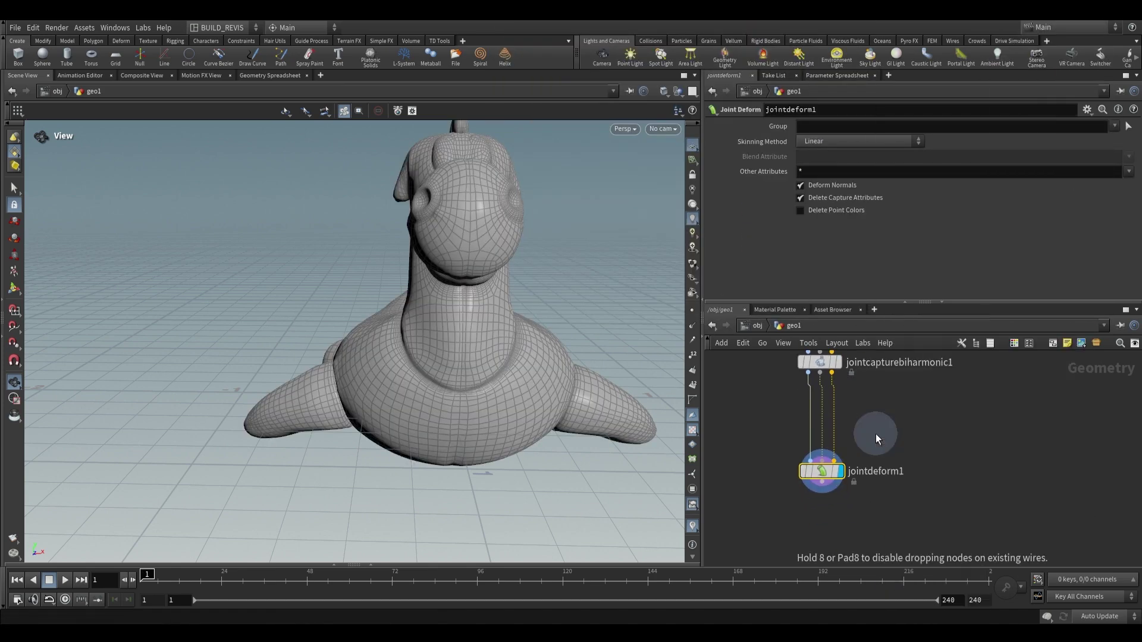
left_click(844, 413)
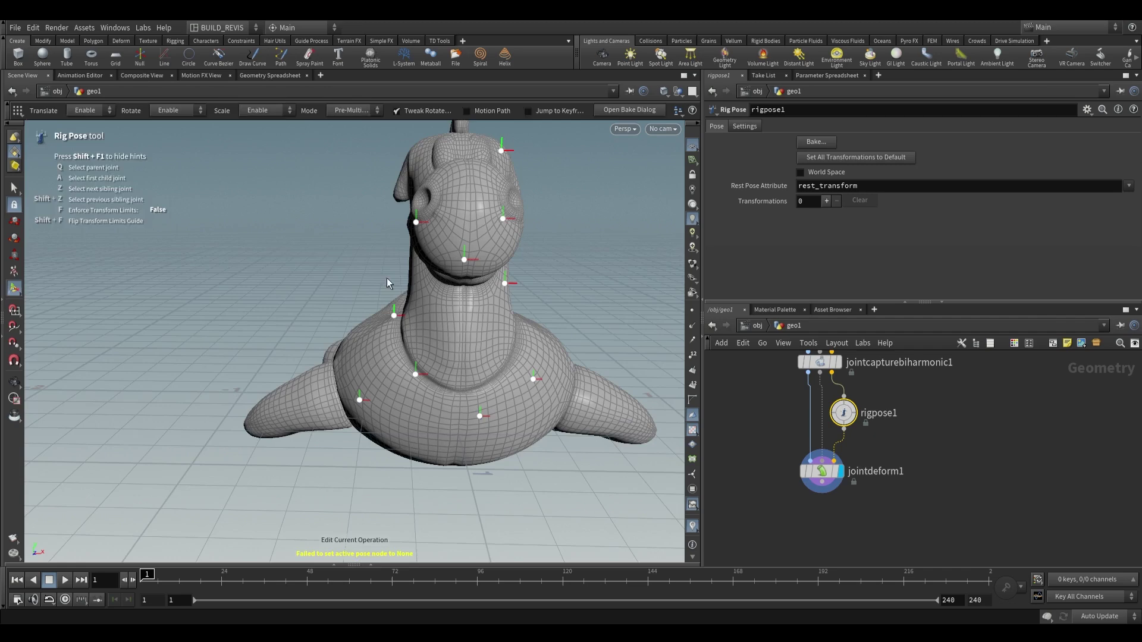
Pose the toy in the viewport by moving the head joint and joints point_6, point_8 and point_3
left_click_drag(387, 277, 476, 330)
key("Return")
left_click(443, 232)
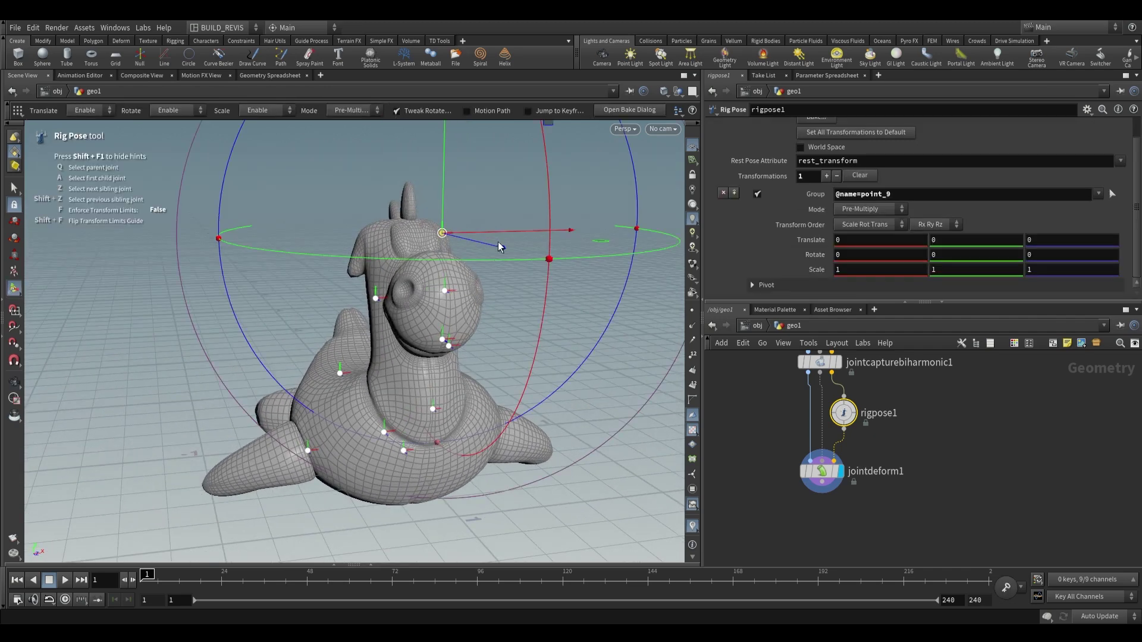
left_click_drag(442, 233, 416, 214)
left_click_drag(381, 297, 400, 387)
left_click(411, 411)
left_click_drag(435, 461, 417, 277)
key("Escape")
key("Return")
left_click(388, 348)
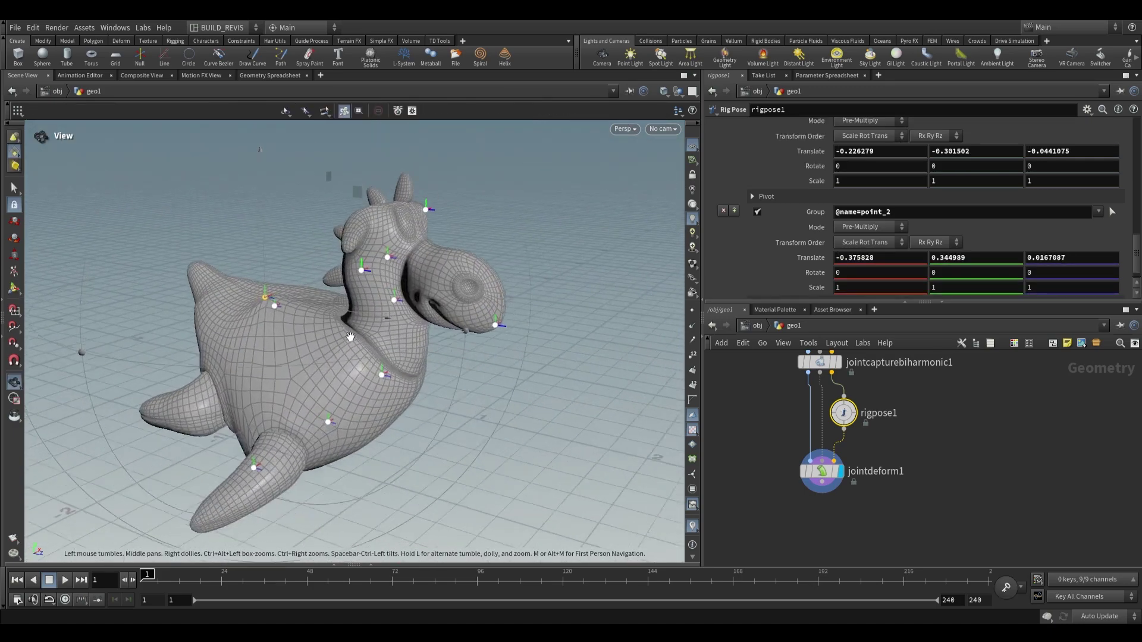
left_click(434, 260)
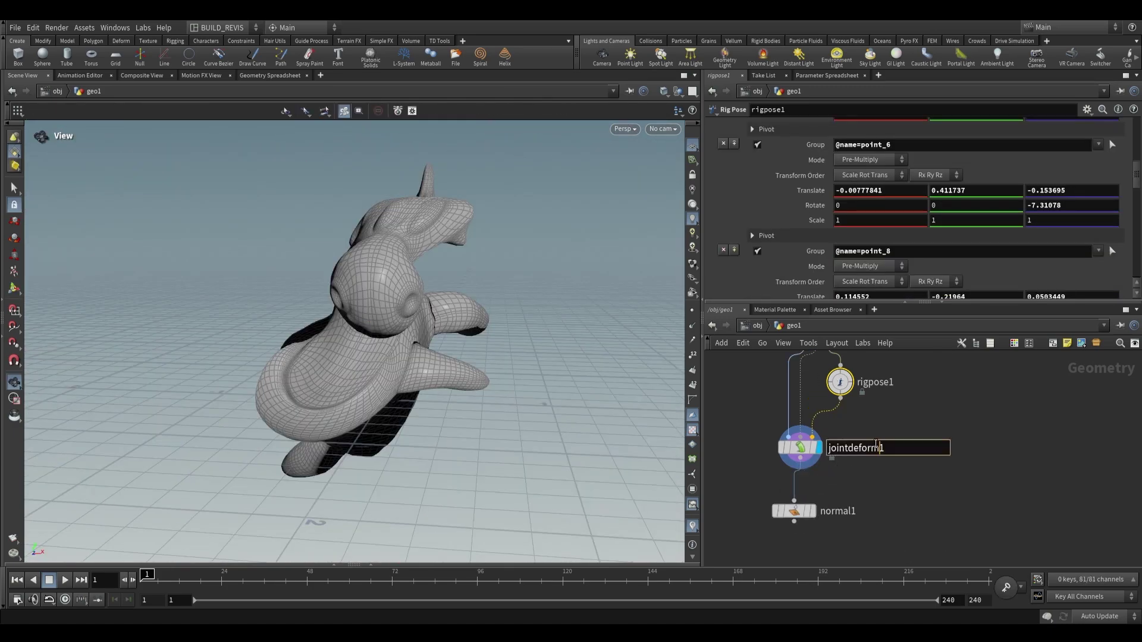
Insert an Attribute Noise node between rigpose1 and jointdeform1 and display its output
key("Tab")
type("attrib")
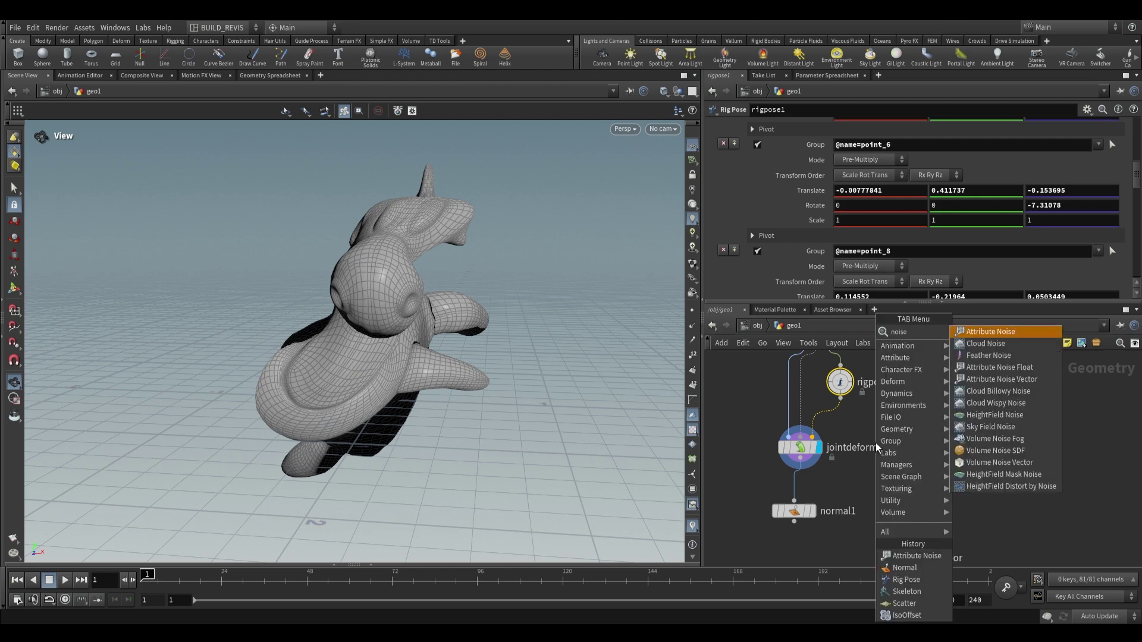
key("Return")
left_click(829, 423)
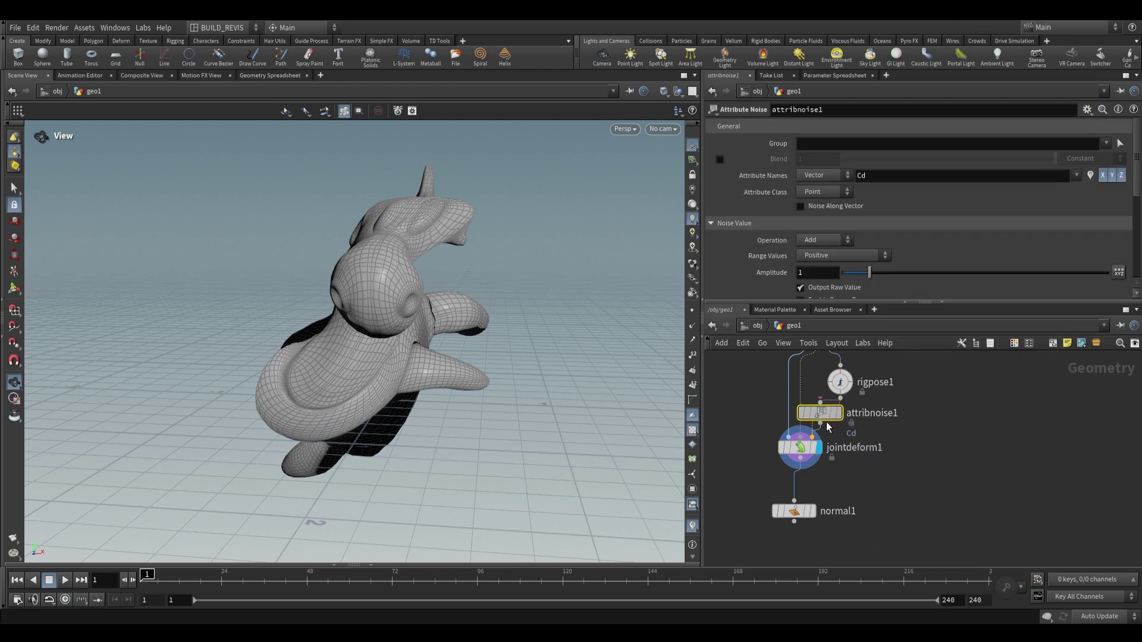
left_click_drag(827, 426, 845, 438)
key("r")
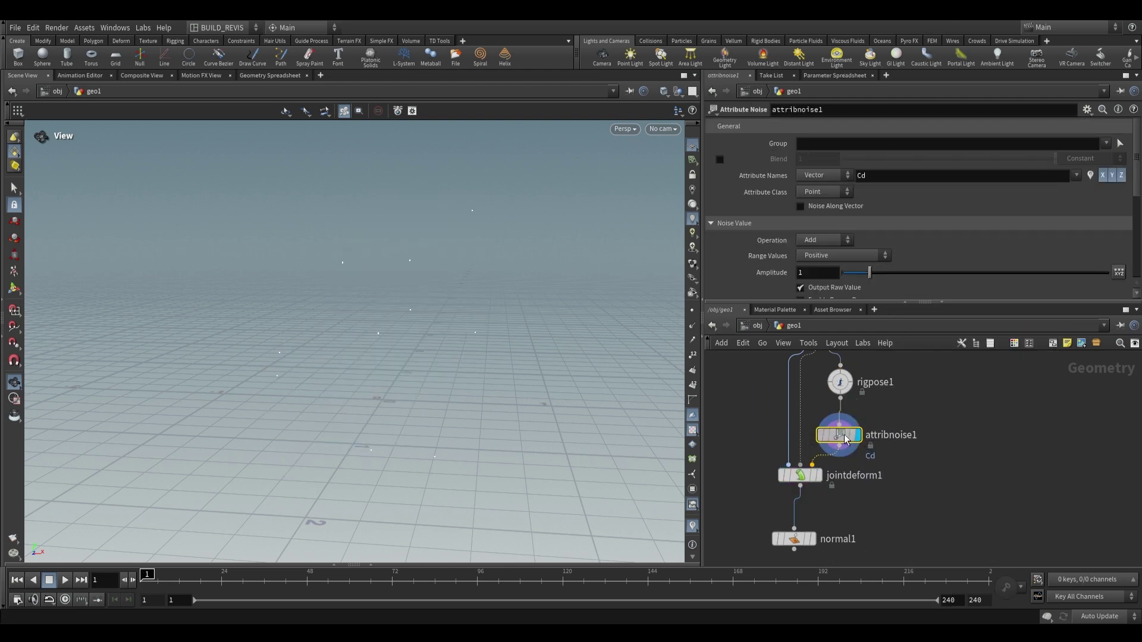
Noise the P attribute, Zero Centered, amplitude 0.74, then preview the animation
double_click(879, 179)
type("P")
key("Return")
left_click(845, 256)
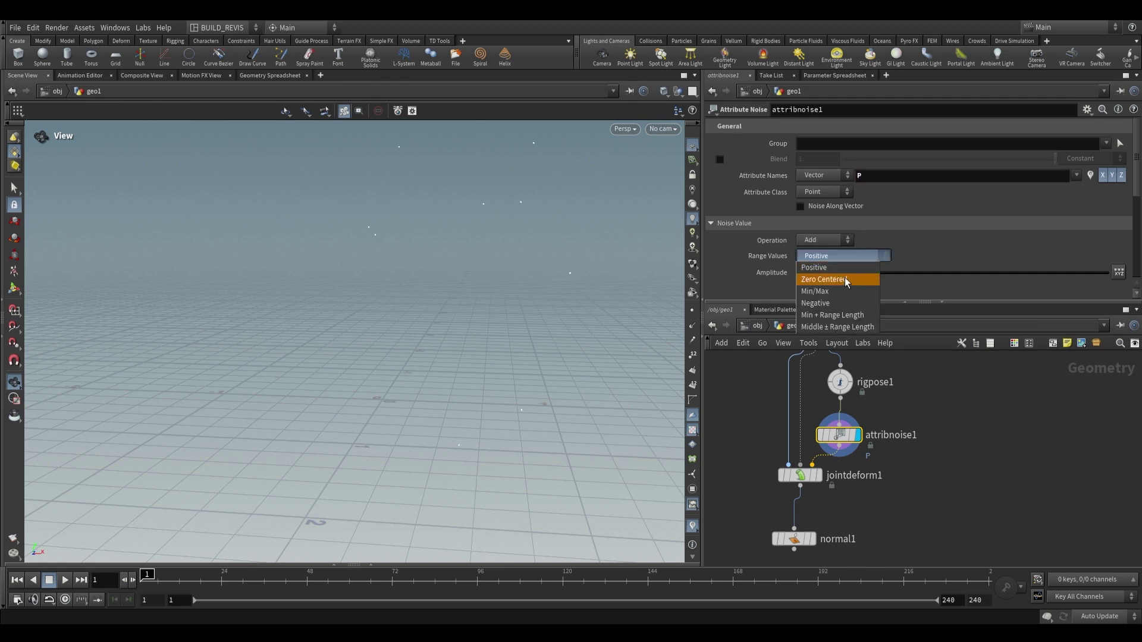
left_click(841, 278)
scroll(860, 274, "down", 3)
left_click_drag(873, 172, 863, 171)
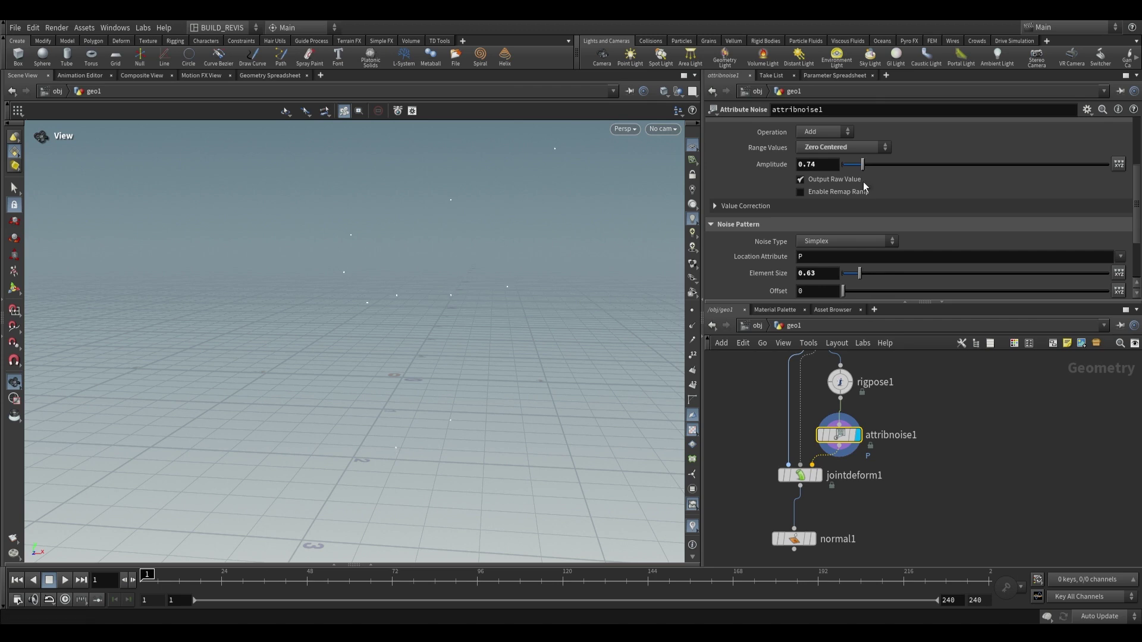
mouse_move(837, 381)
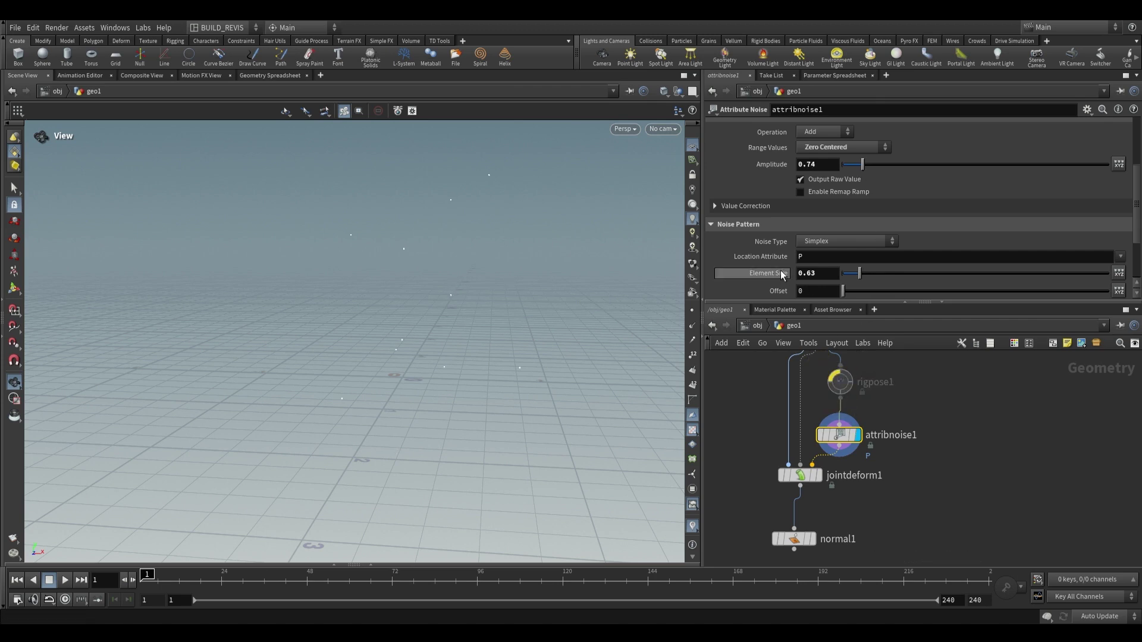
scroll(773, 237, "down", 2)
left_click(65, 581)
left_click(49, 580)
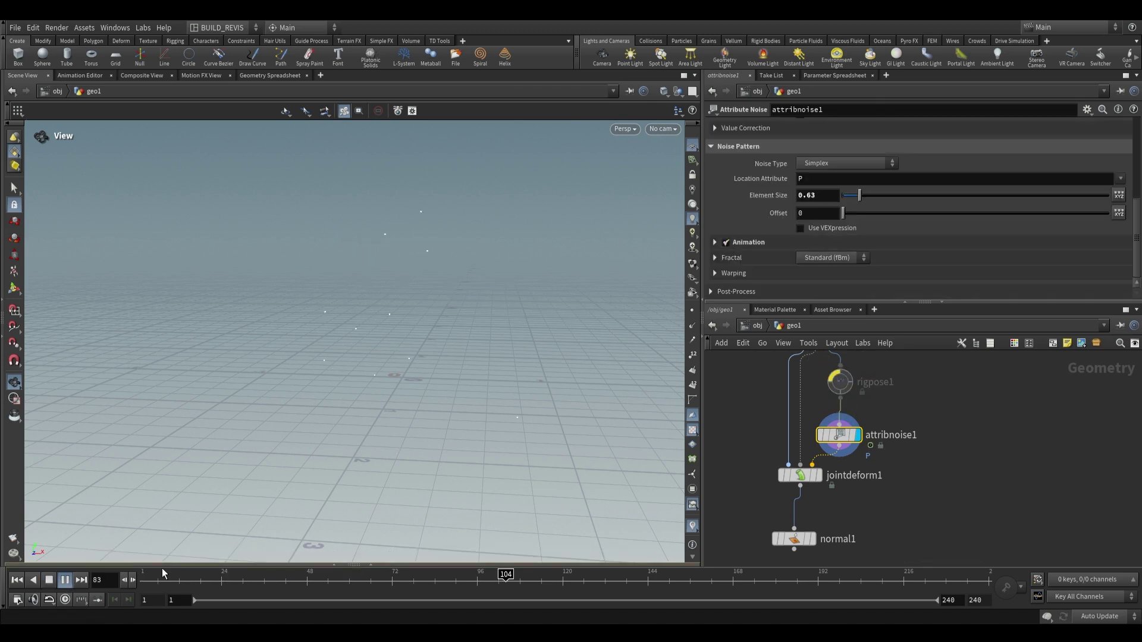
Display jointdeform1 and play the animation to review the toy's gentler wobble
left_click(814, 478)
left_click(813, 476)
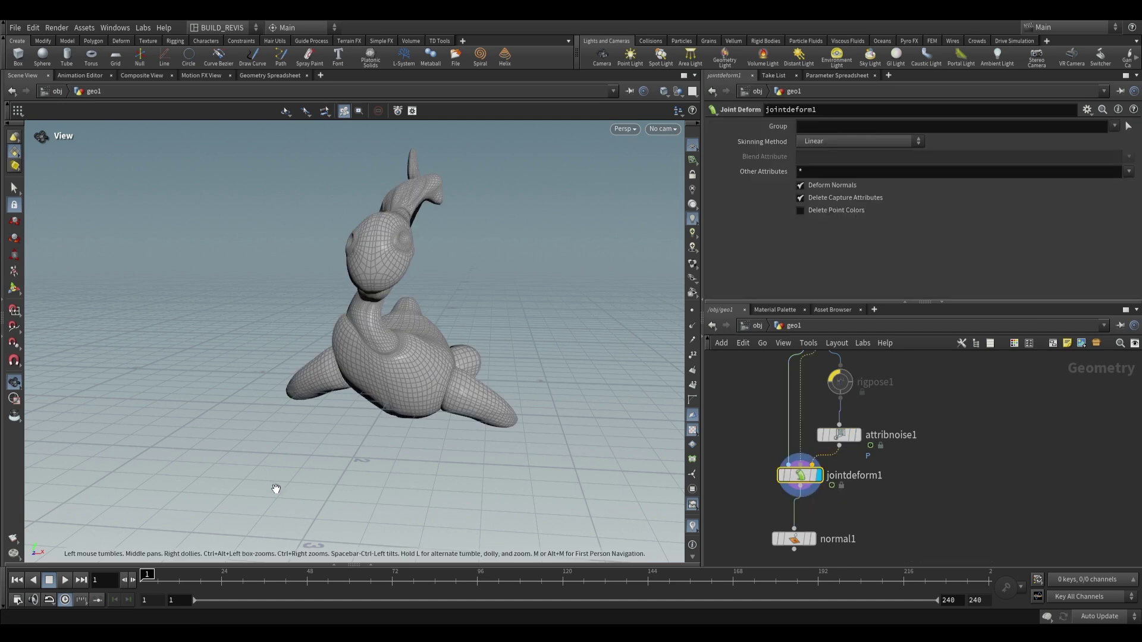
left_click(66, 580)
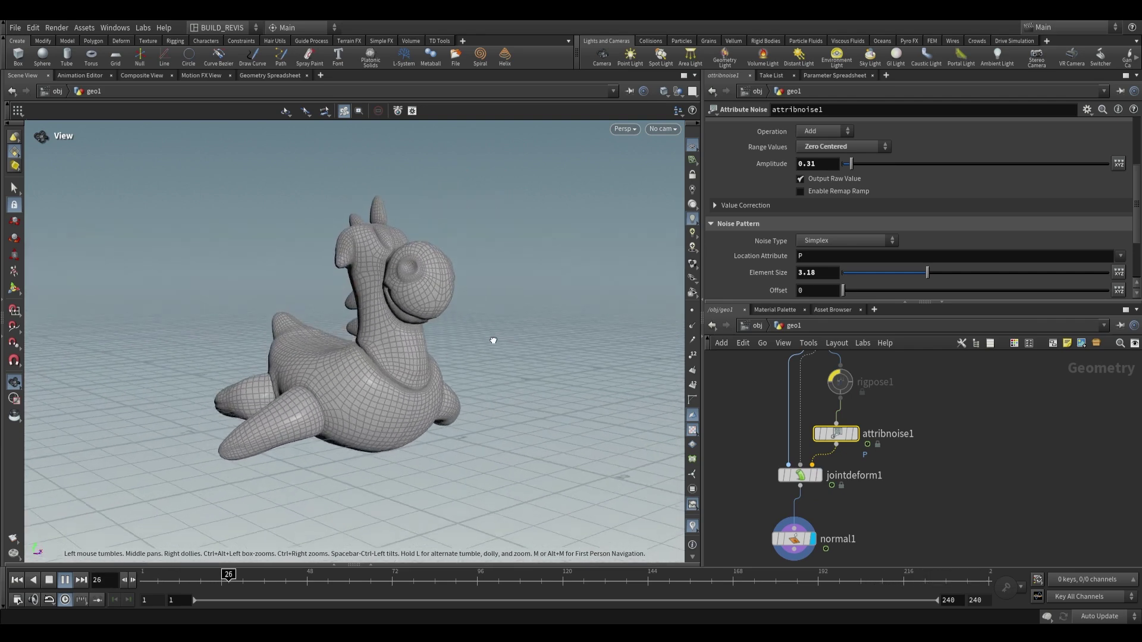
scroll(833, 484, "down", 2)
scroll(874, 425, "up", 2)
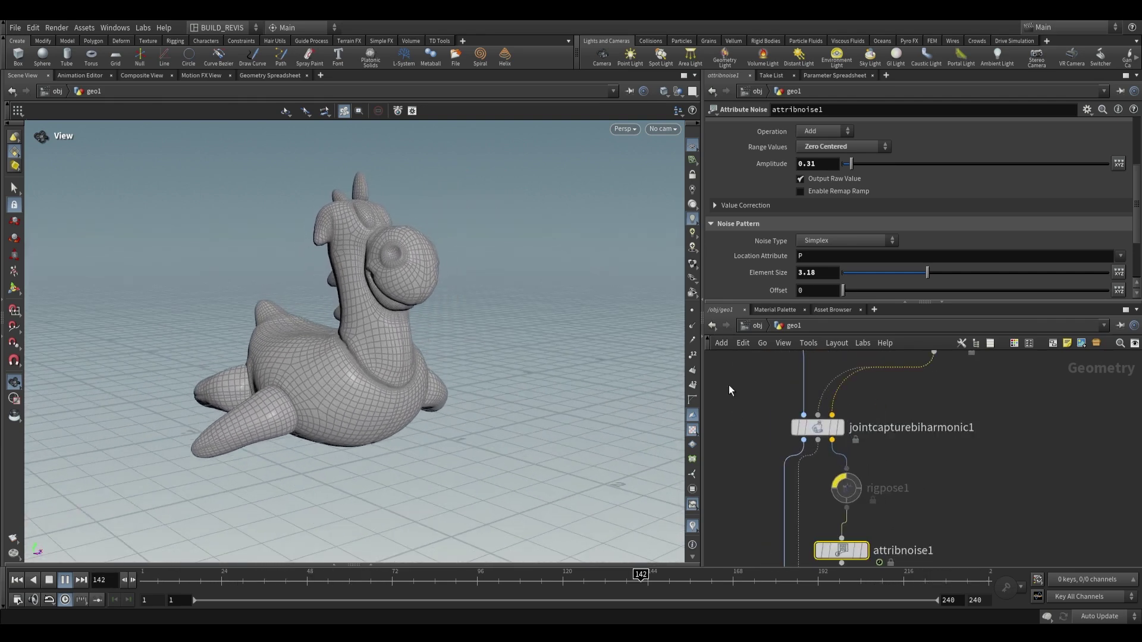
scroll(879, 443, "down", 1)
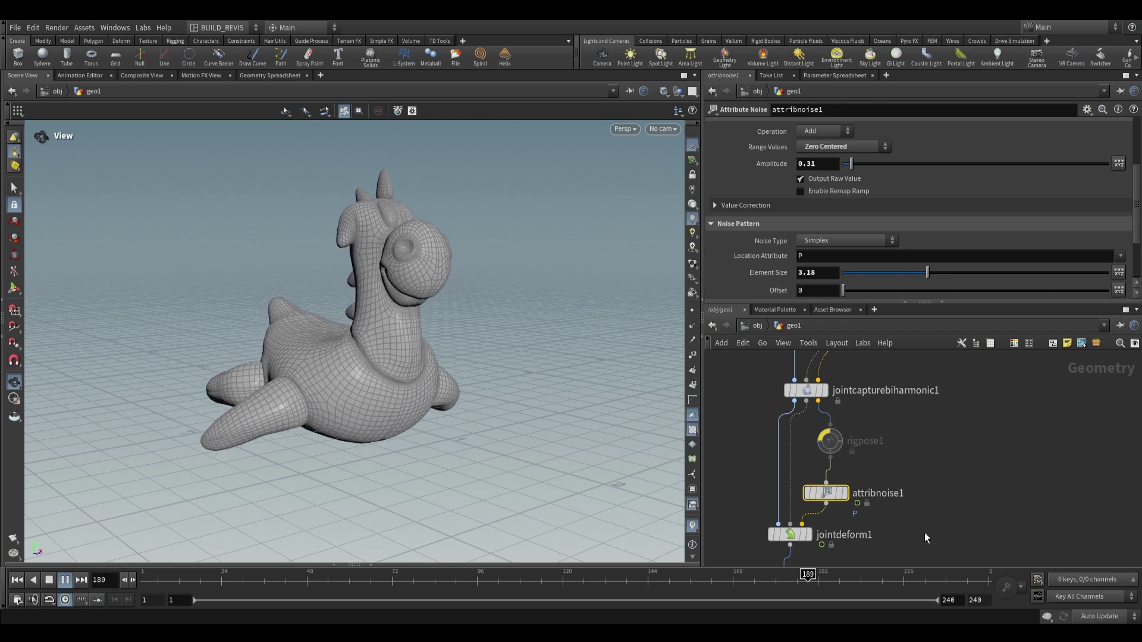
scroll(901, 463, "down", 1)
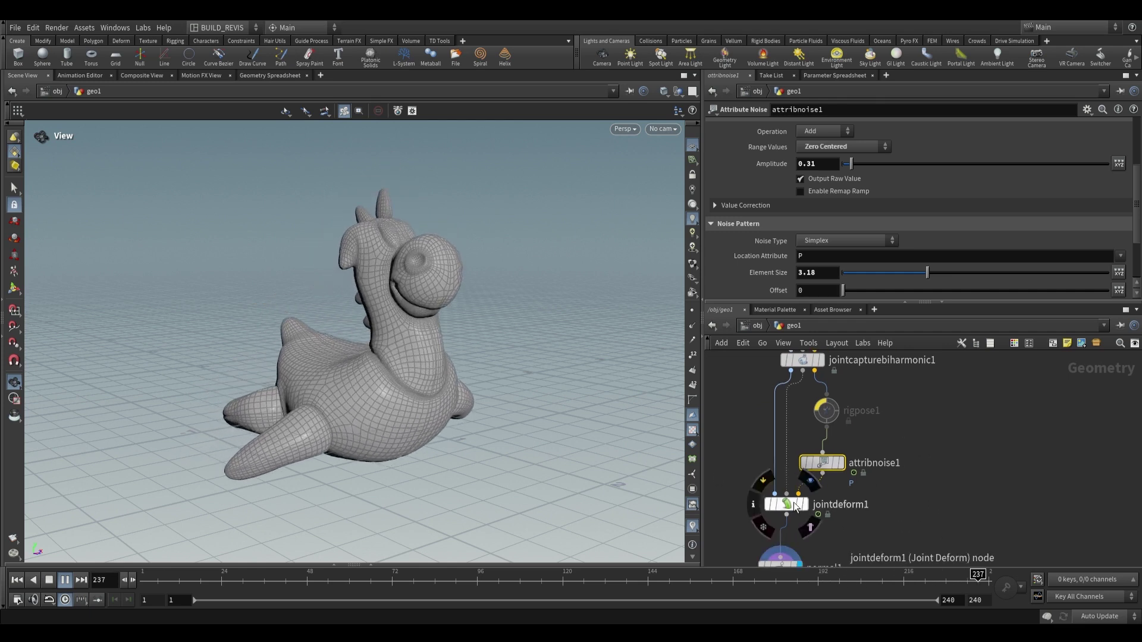
left_click(786, 505)
middle_click_drag(914, 455, 939, 487)
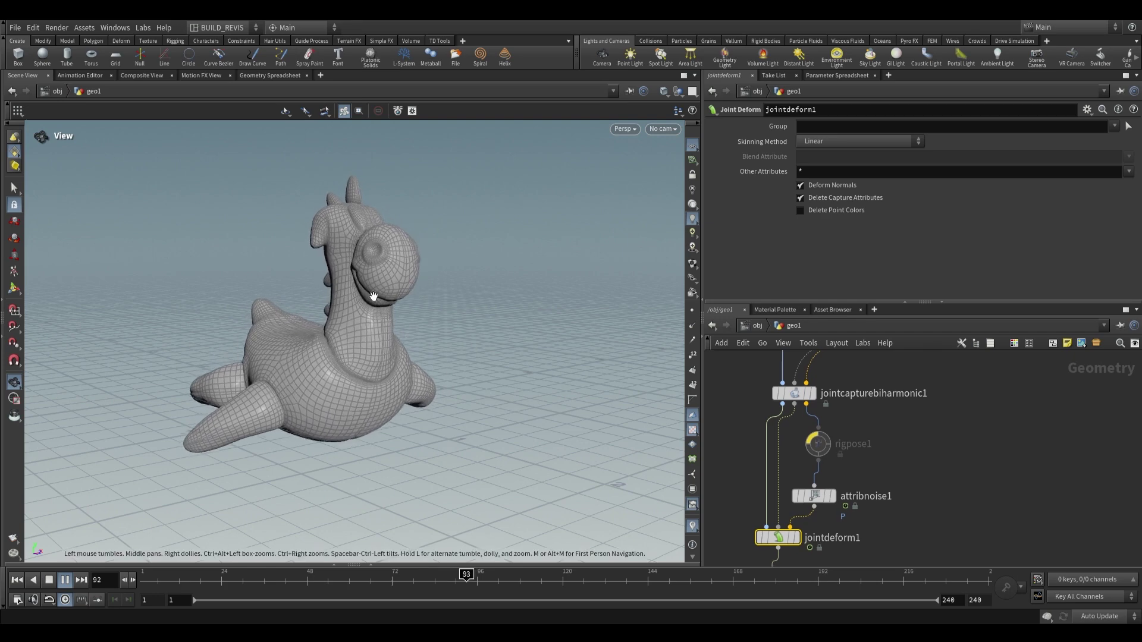
left_click_drag(311, 298, 409, 282)
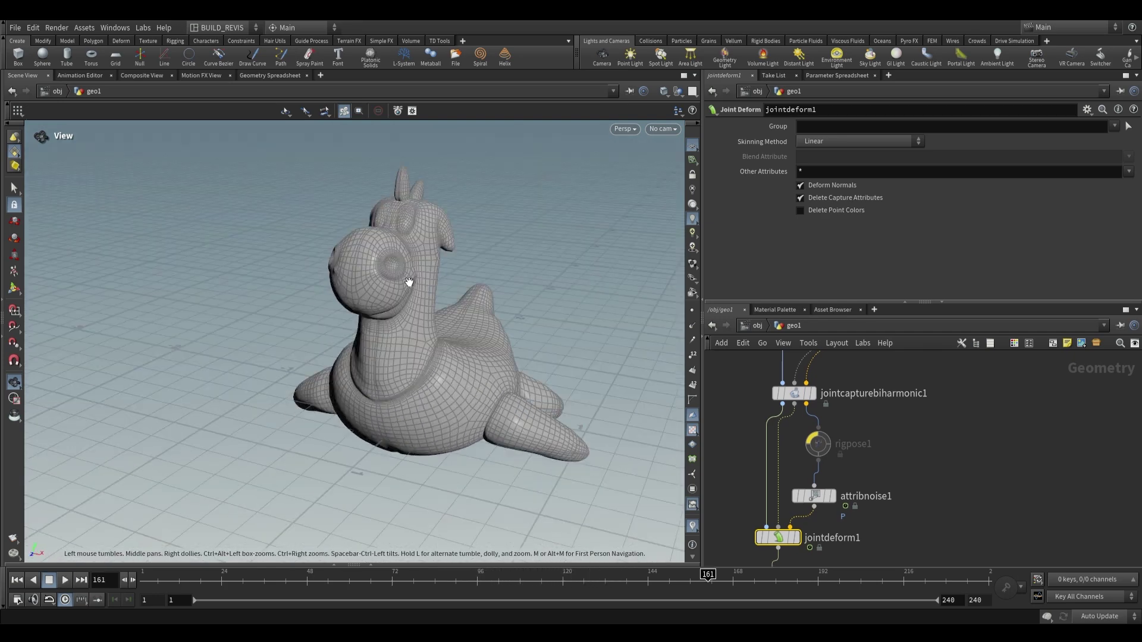